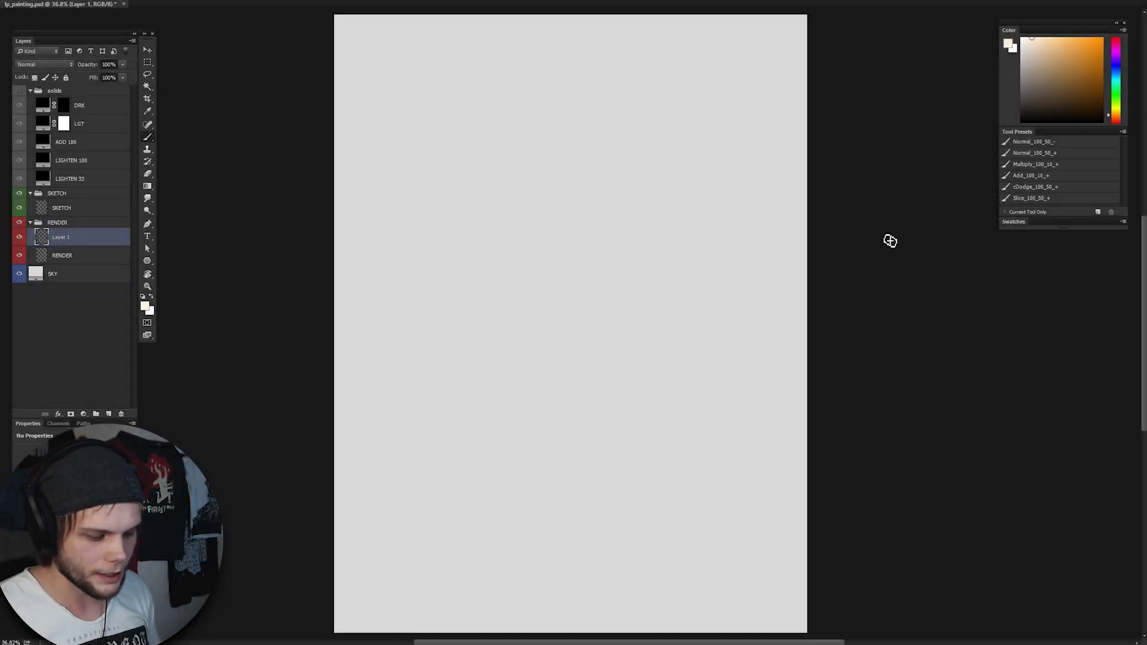
Step: Add a new layer above the black donut, clip it to the donut layer and set its blend mode to Linear Dodge (Add)
scroll(890, 240, up, 3)
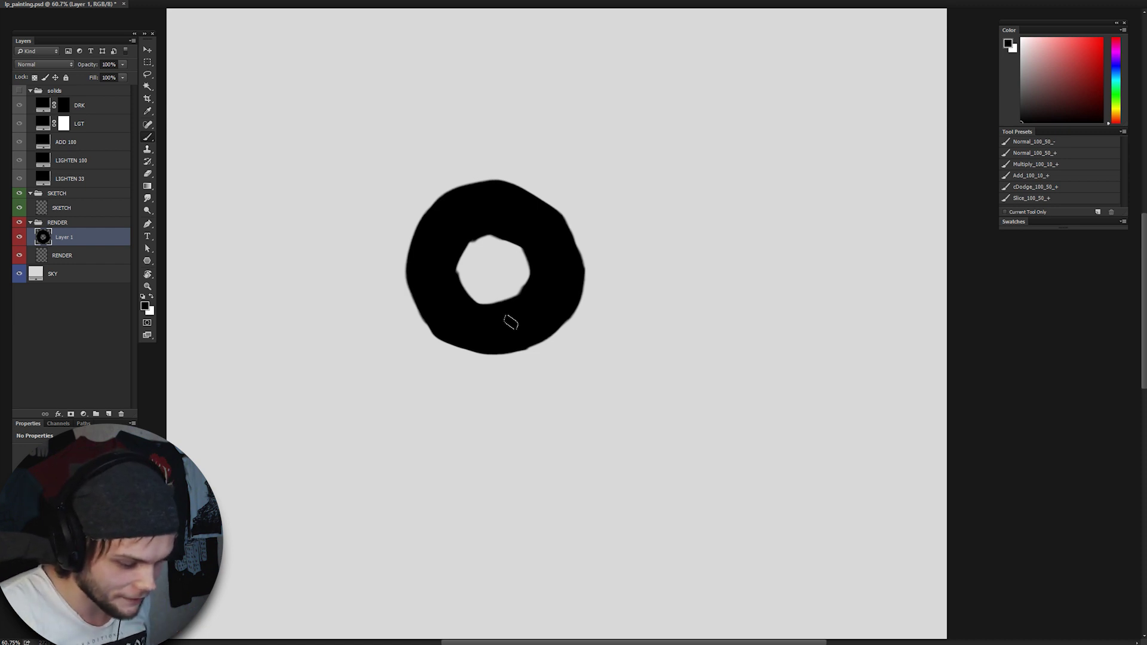
key(ctrl+shift+alt+n)
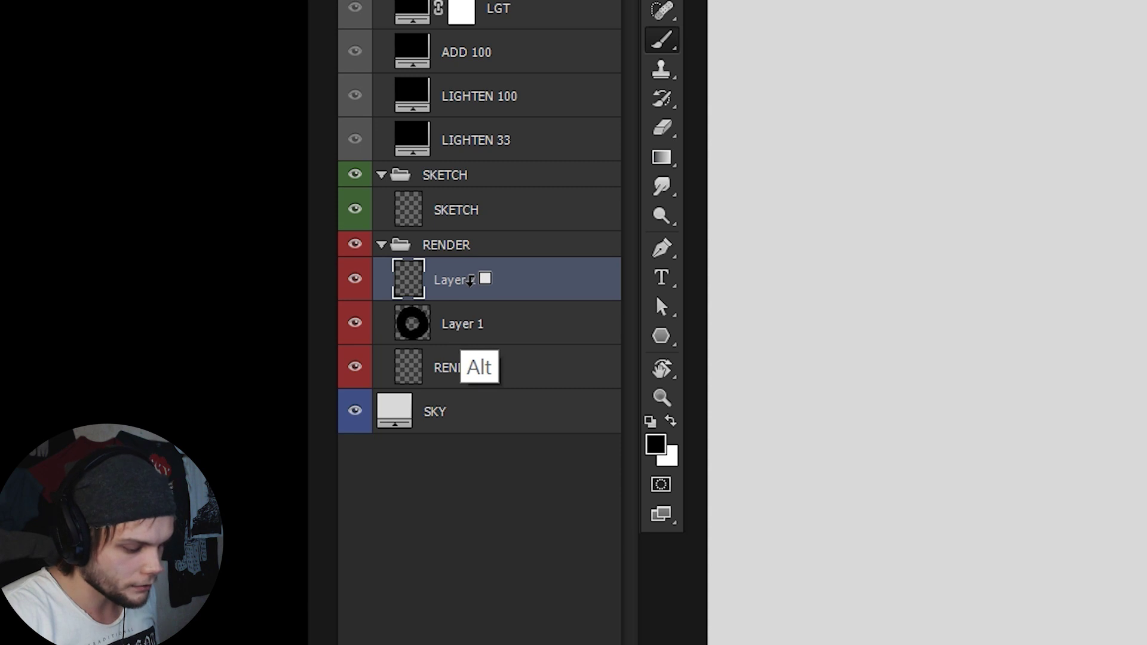
alt+click(68, 246)
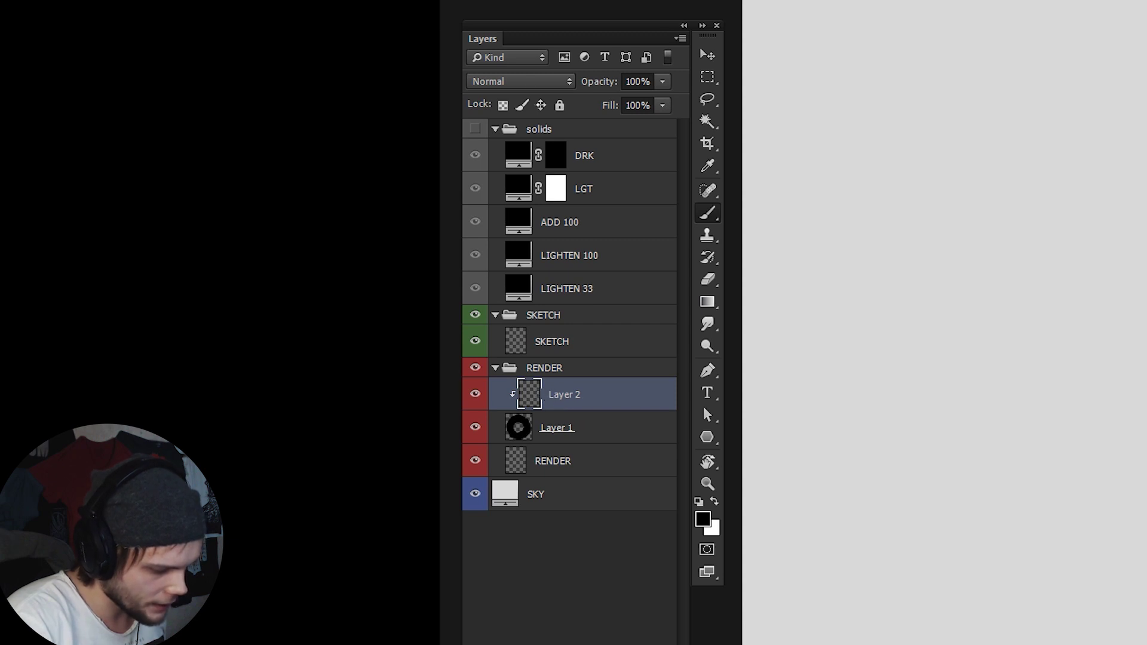
click(520, 81)
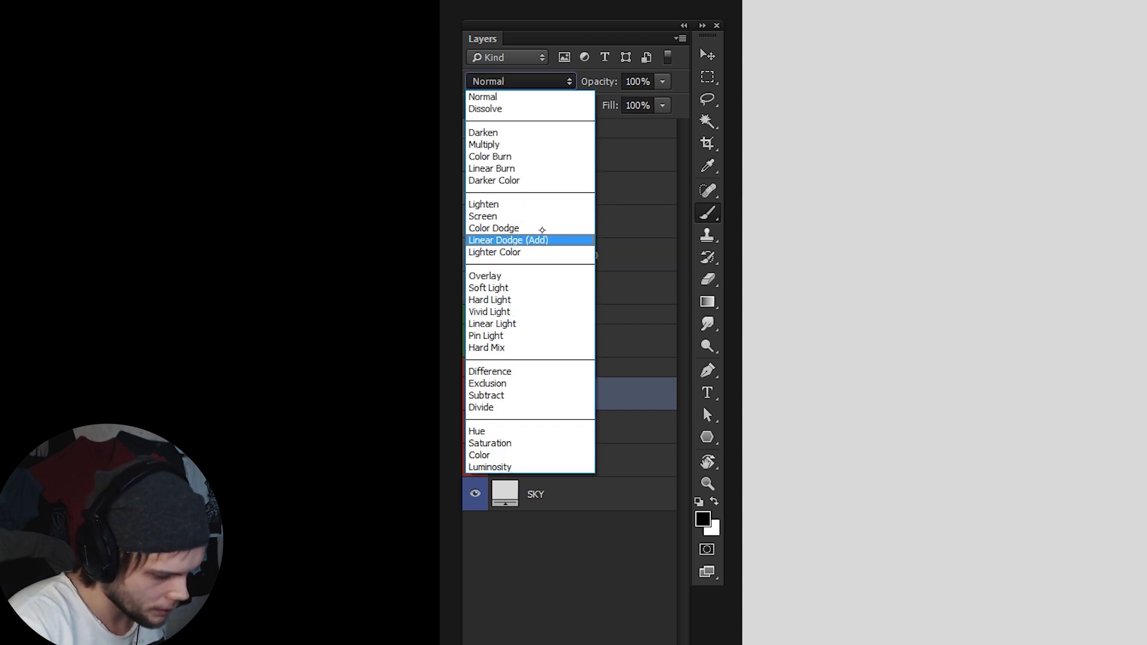
click(508, 239)
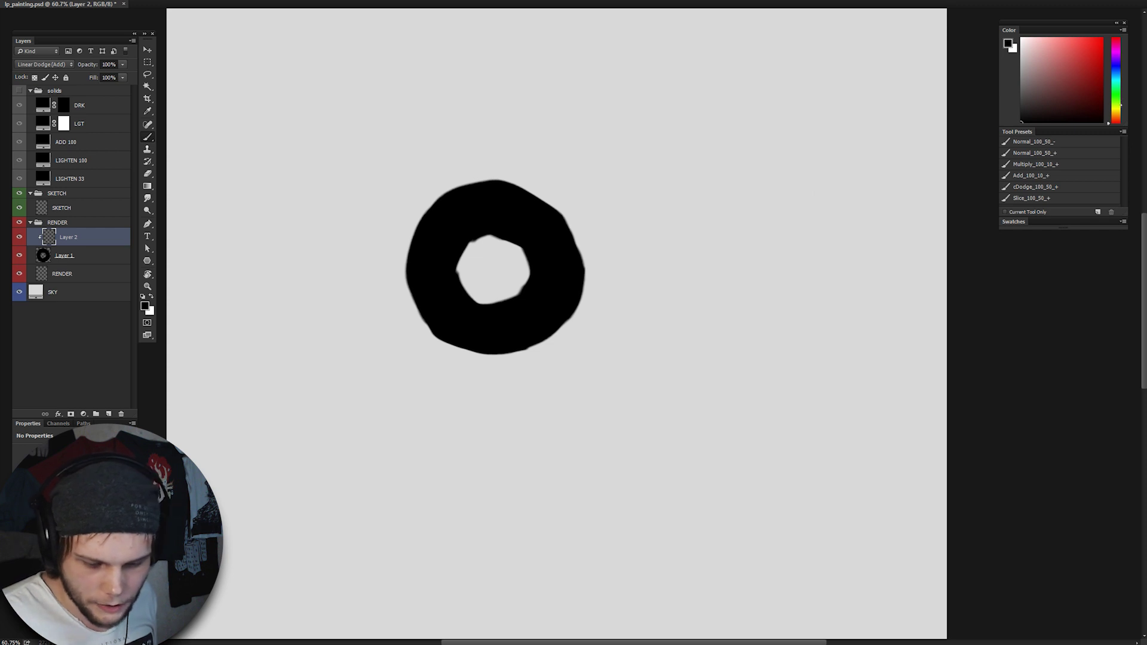
Step: Paint a dark slate-blue and a dark yellow colour swatch beside the donut on a new layer
click(1116, 73)
click(1113, 71)
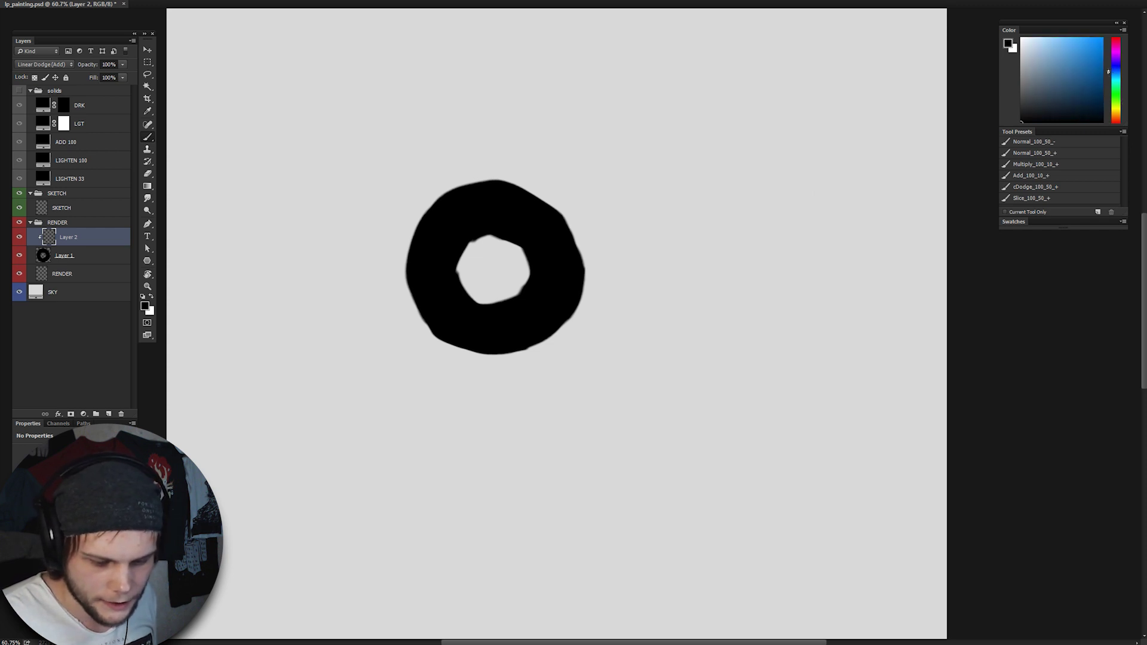
click(1039, 91)
key(ctrl+shift+alt+n)
click(703, 169)
drag(1112, 108, 1108, 111)
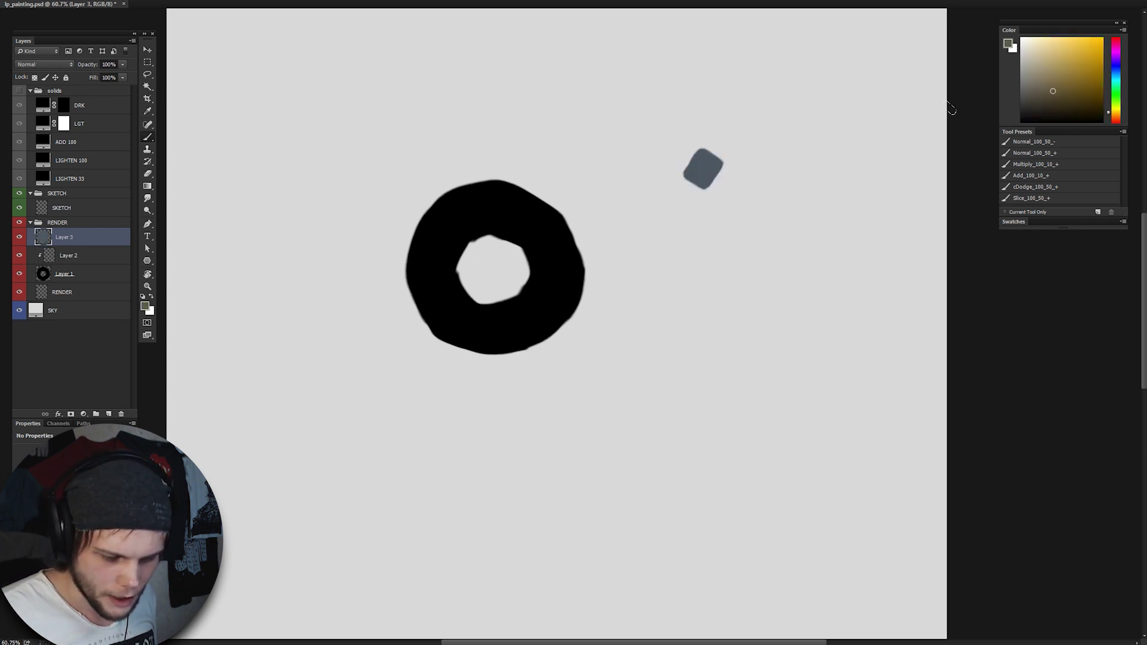
click(740, 171)
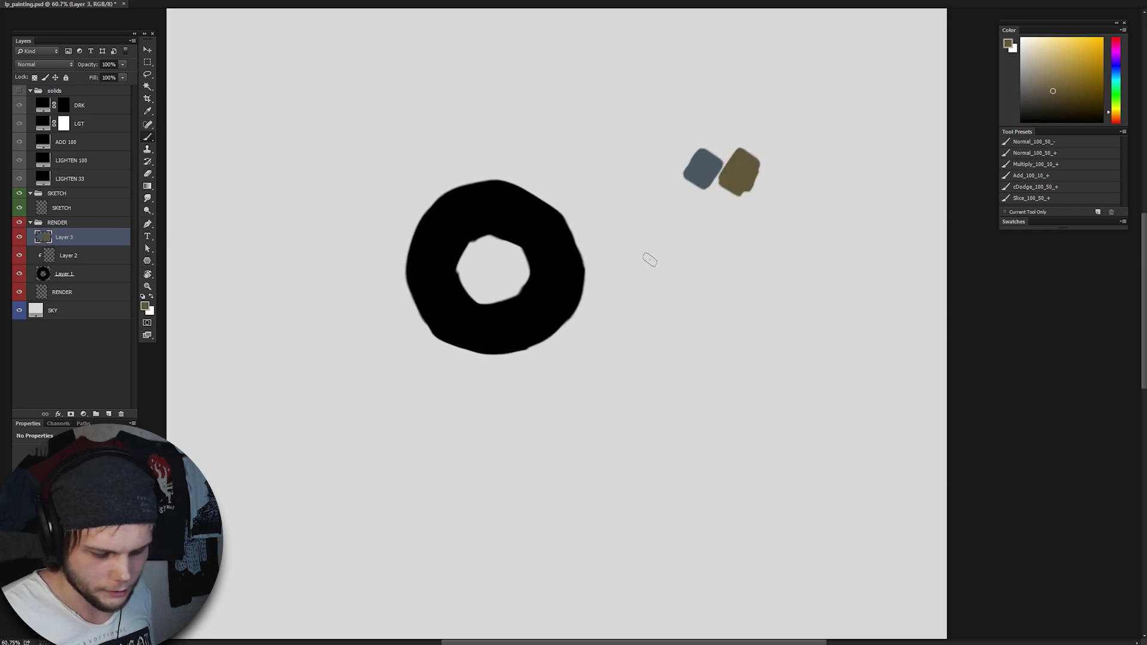
Step: Select the clipped Linear Dodge (Add) layer and the Normal_100_50_+ brush preset with the slate-blue swatch colour for shading the donut
key(alt+bracketleft)
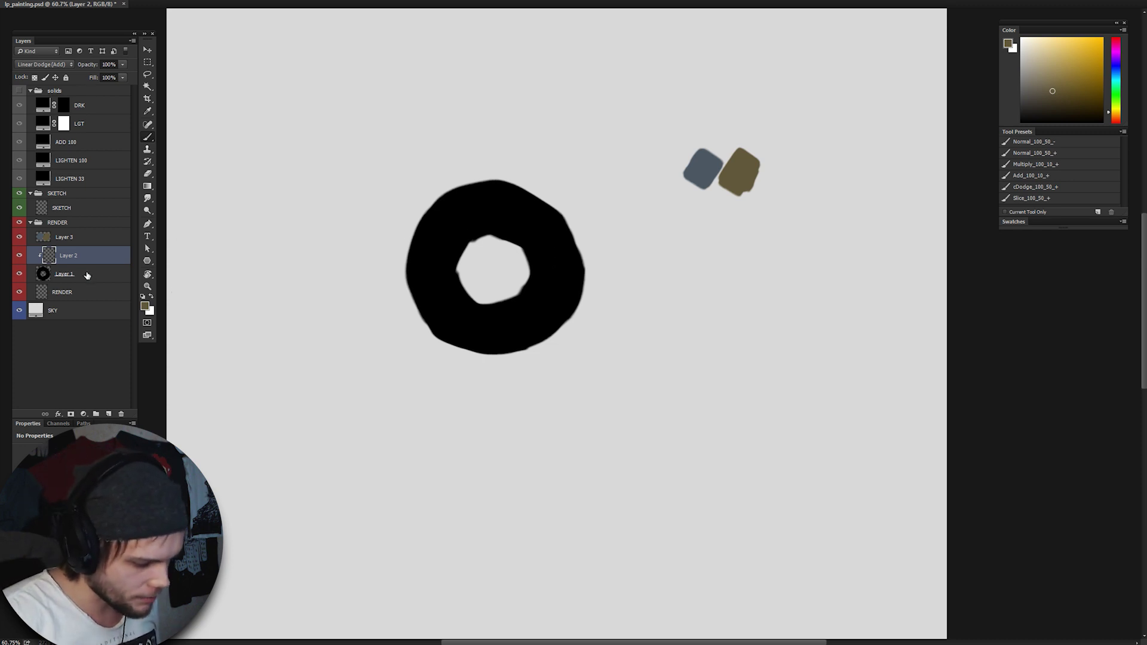
click(1006, 197)
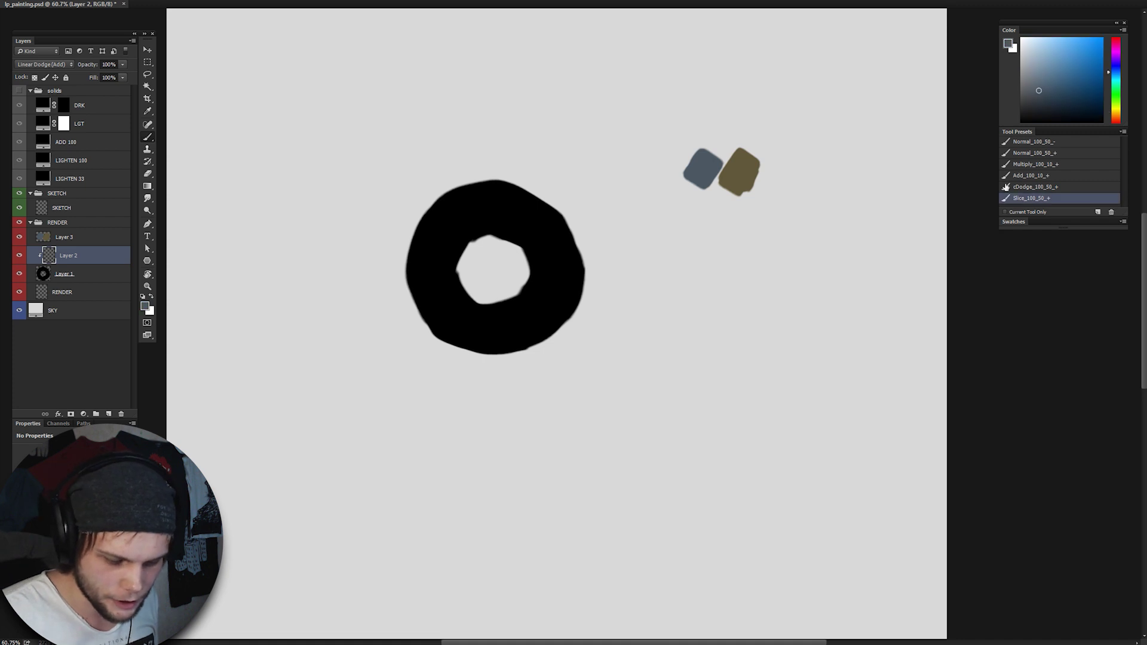
click(1033, 153)
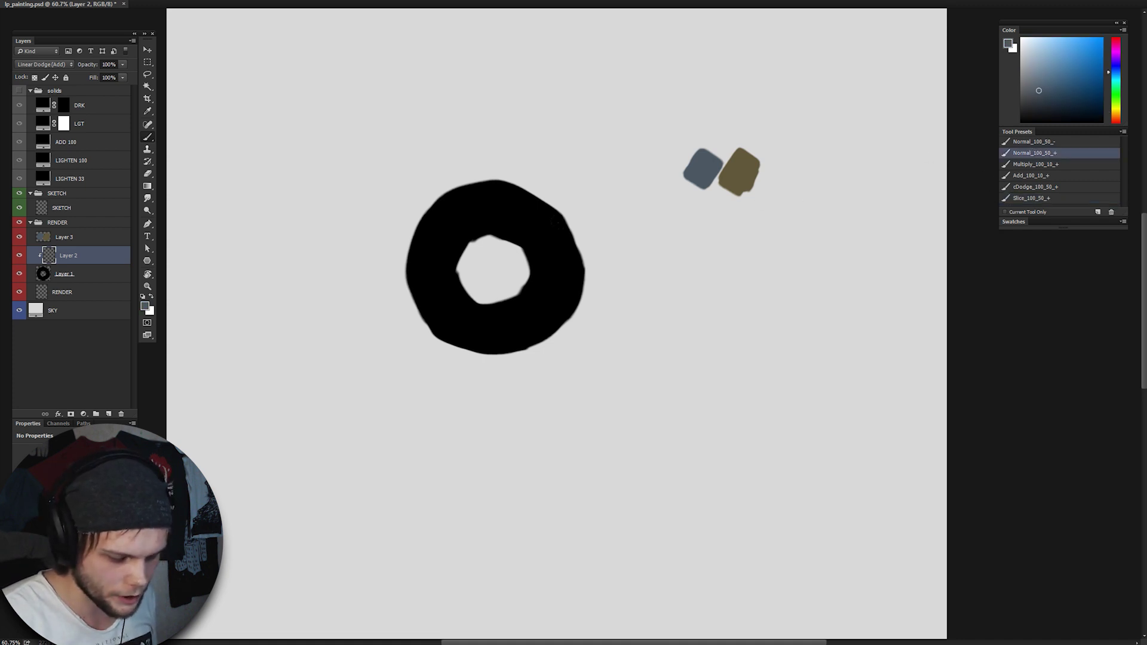
right_click(544, 214)
click(893, 284)
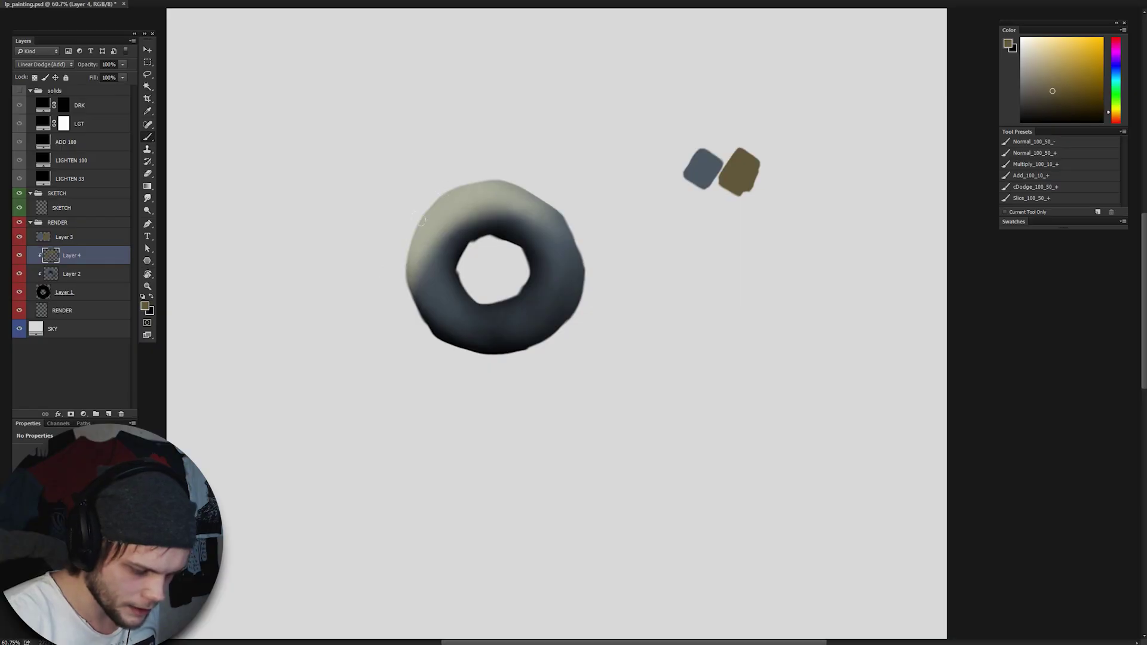
Step: Paint dark yellow light over the donut's upper-left curve and its lower-right inner area on clipped Layer 4
drag(538, 221, 410, 284)
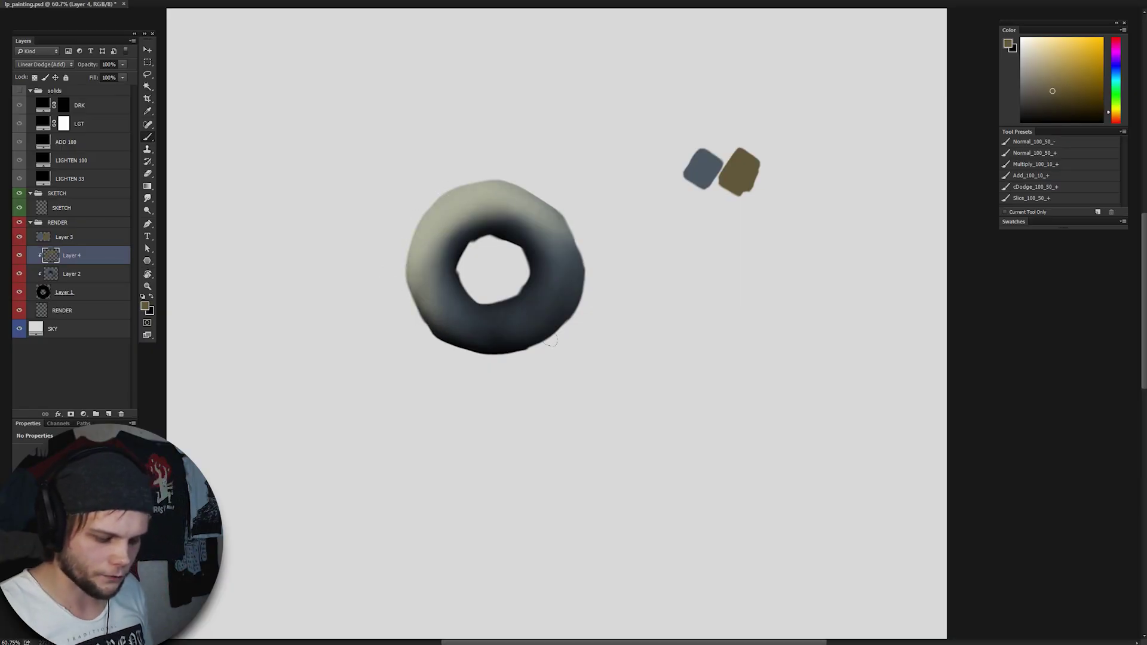
mouse_move(535, 276)
mouse_down()
mouse_move(487, 313)
mouse_move(547, 267)
mouse_move(463, 329)
mouse_move(544, 261)
mouse_move(476, 318)
mouse_move(460, 314)
mouse_move(551, 254)
mouse_move(497, 311)
mouse_up()
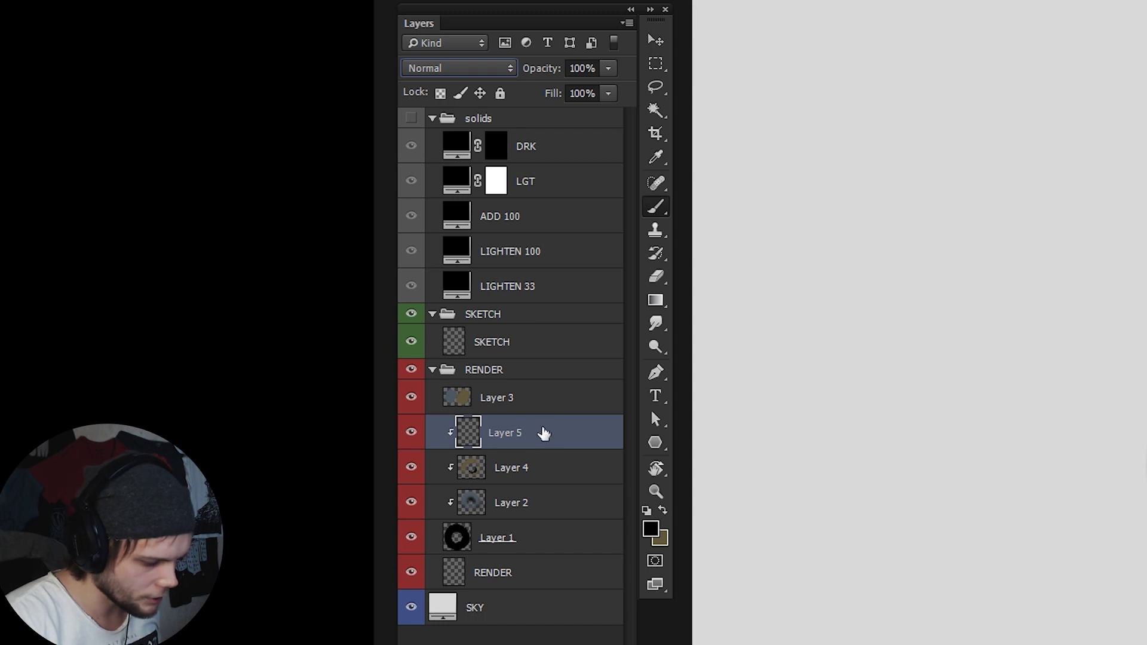
Step: Set clipped Layer 5 to Multiply and paint red over the whole donut
click(471, 67)
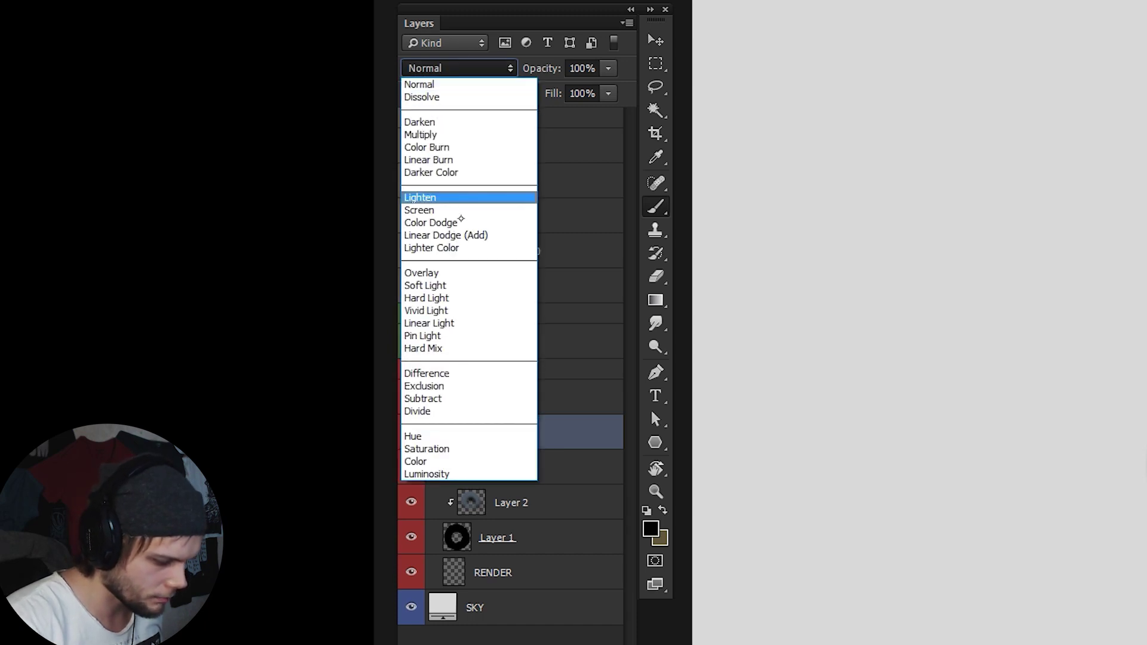
click(459, 133)
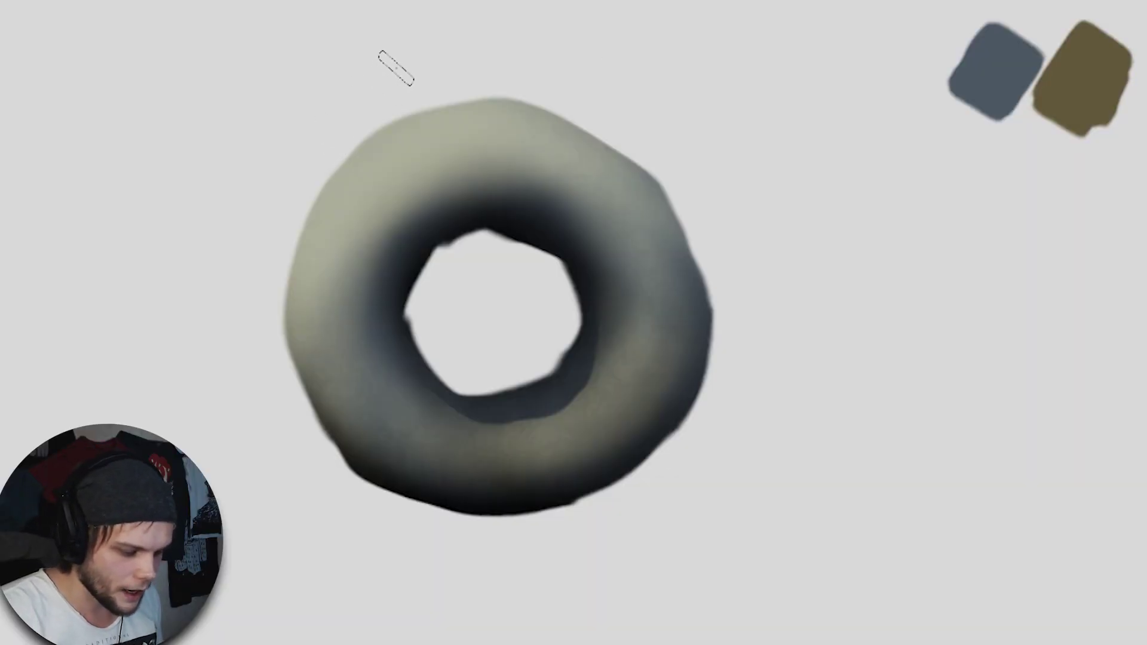
mouse_move(394, 67)
mouse_down()
mouse_move(223, 405)
mouse_move(624, 105)
mouse_up()
drag(666, 211, 455, 490)
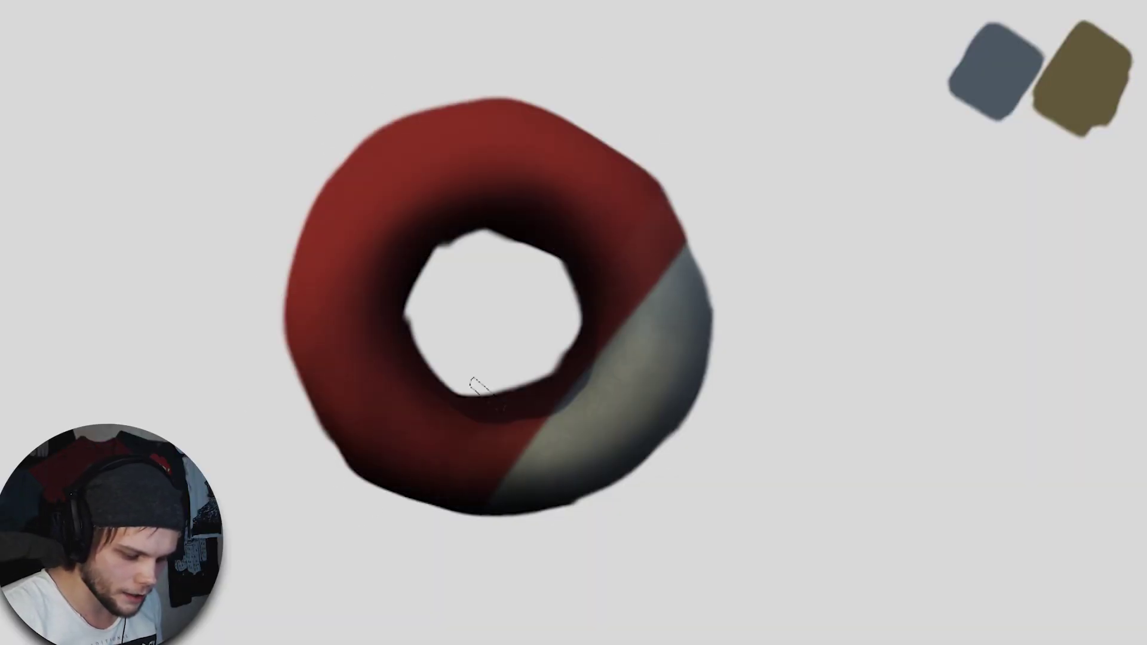
drag(699, 257, 556, 496)
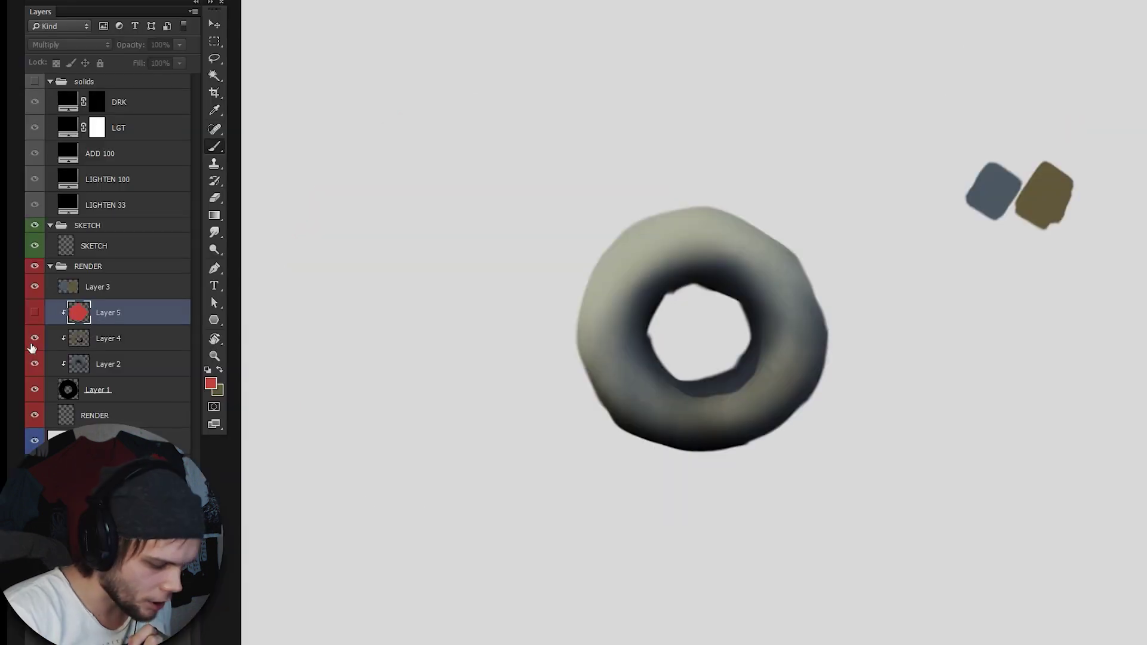
Step: Hide the clipped colour and light layers, and show them one by one to examine how each affects the donut
click(32, 344)
click(36, 365)
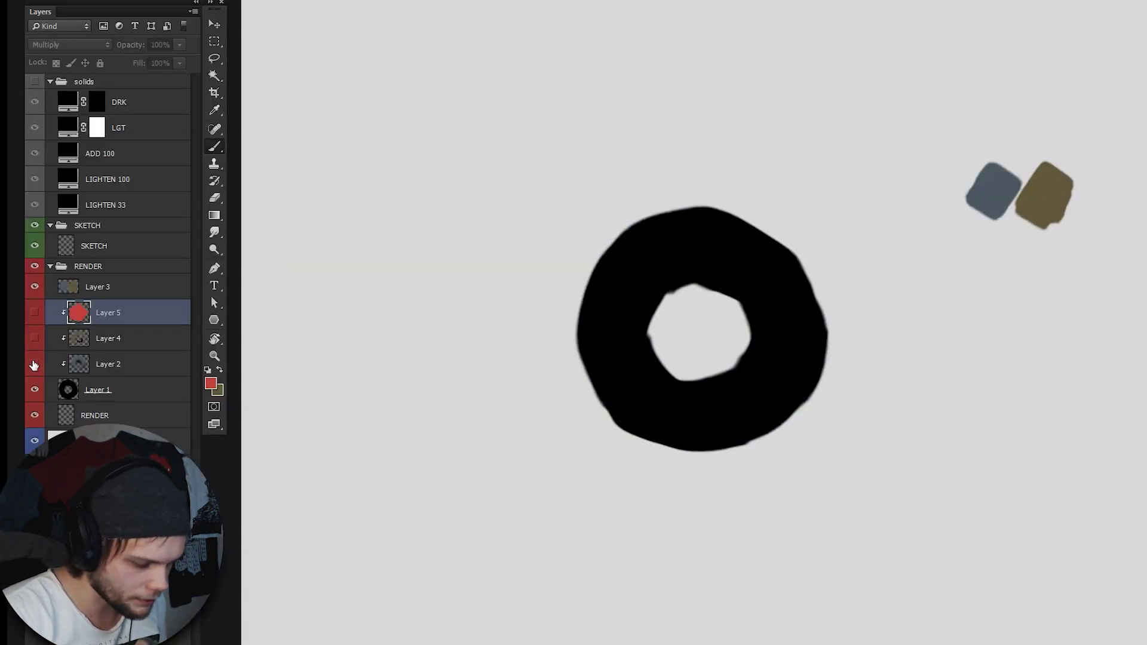
click(33, 364)
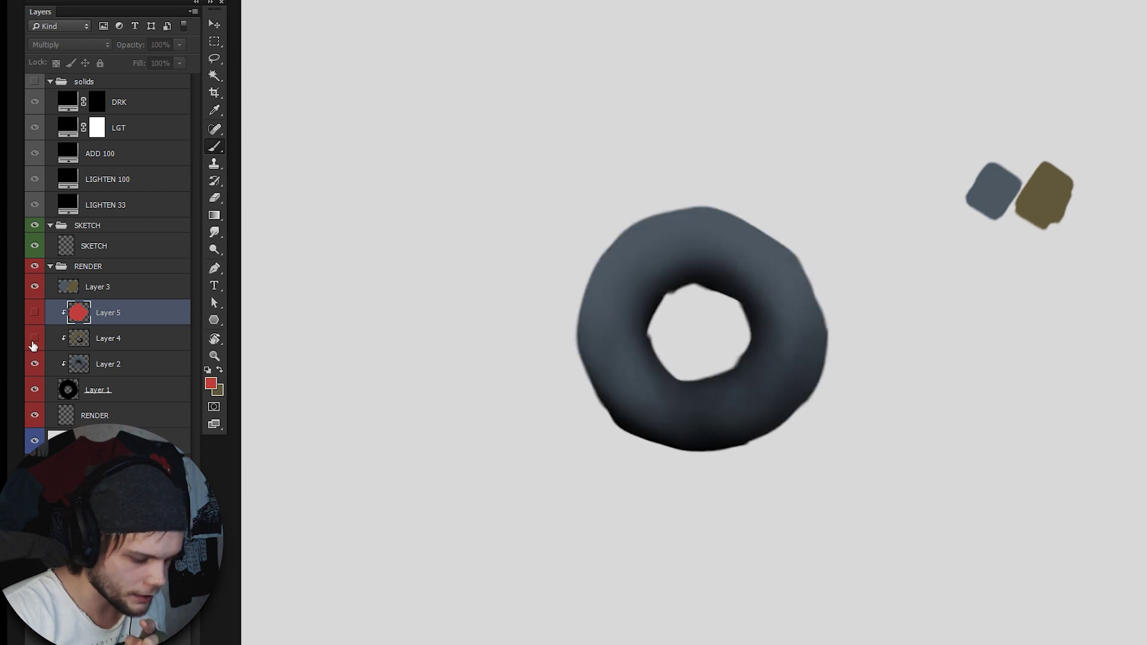
click(33, 340)
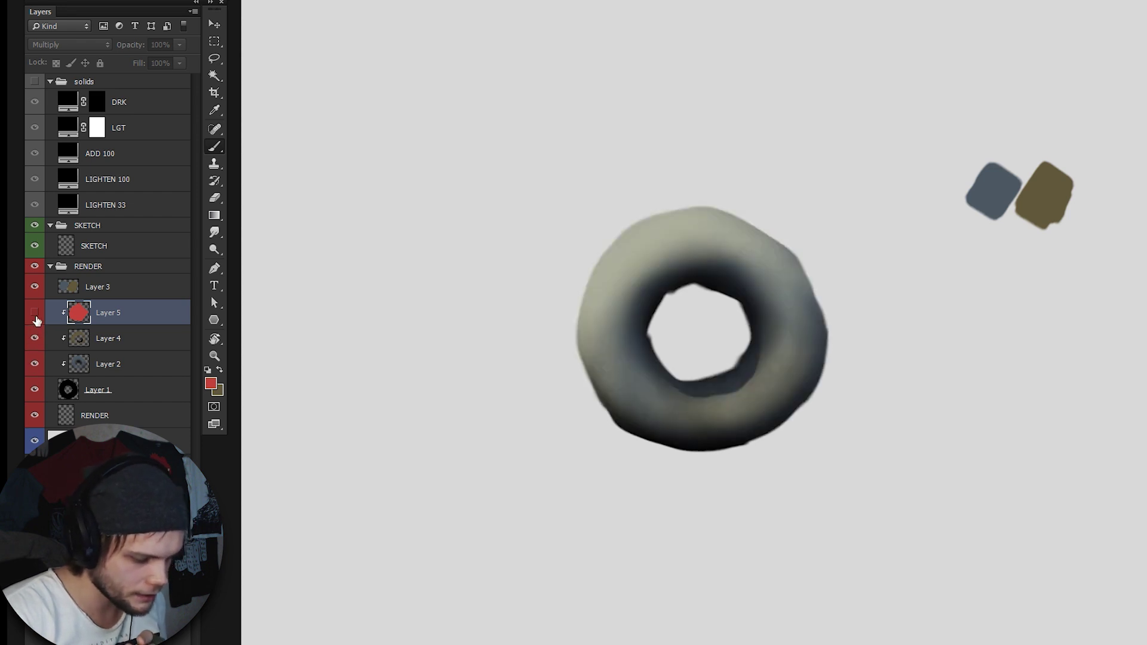
click(36, 315)
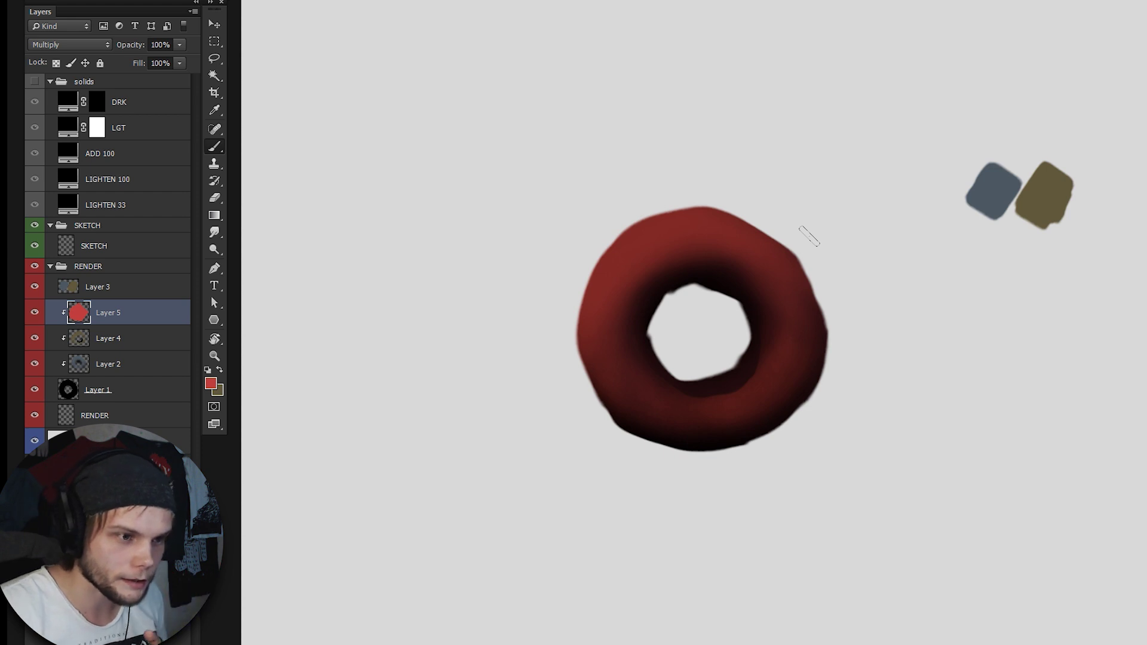
Step: Repaint the Multiply layer over the whole donut with a lighter pink
mouse_move(820, 305)
mouse_down()
mouse_move(768, 254)
mouse_move(751, 216)
mouse_move(551, 397)
mouse_up()
drag(705, 183, 526, 359)
drag(681, 216, 558, 243)
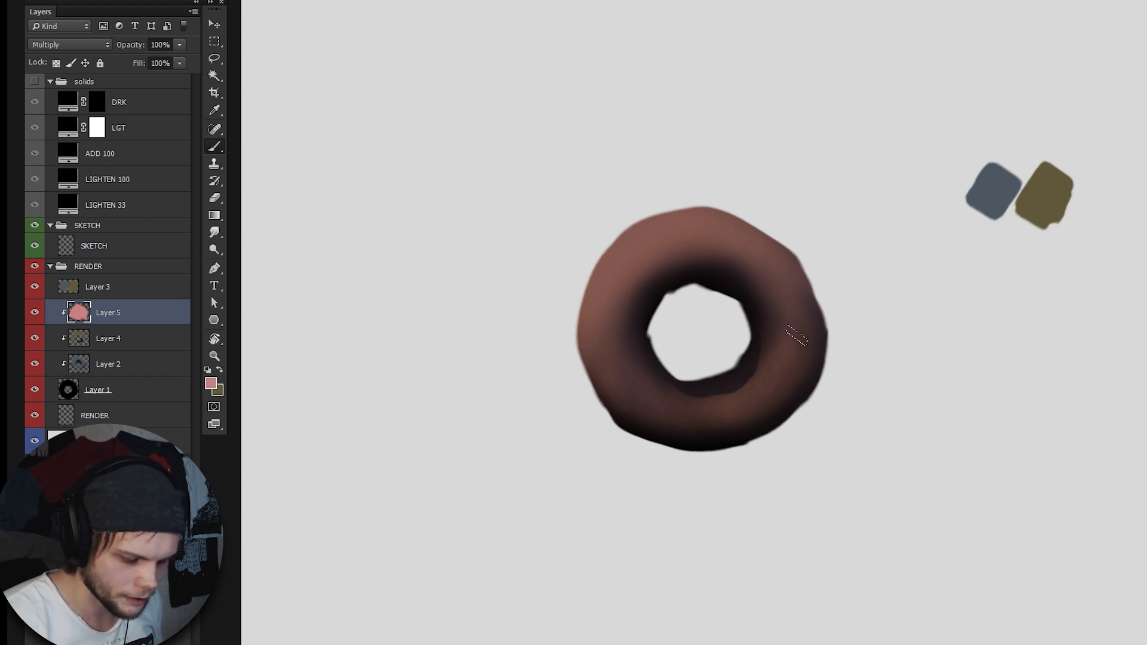
Step: Add a mask to yellow light Layer 4 and paint black shadow bands across the donut's left side, trimming them with white
key(alt+bracketleft)
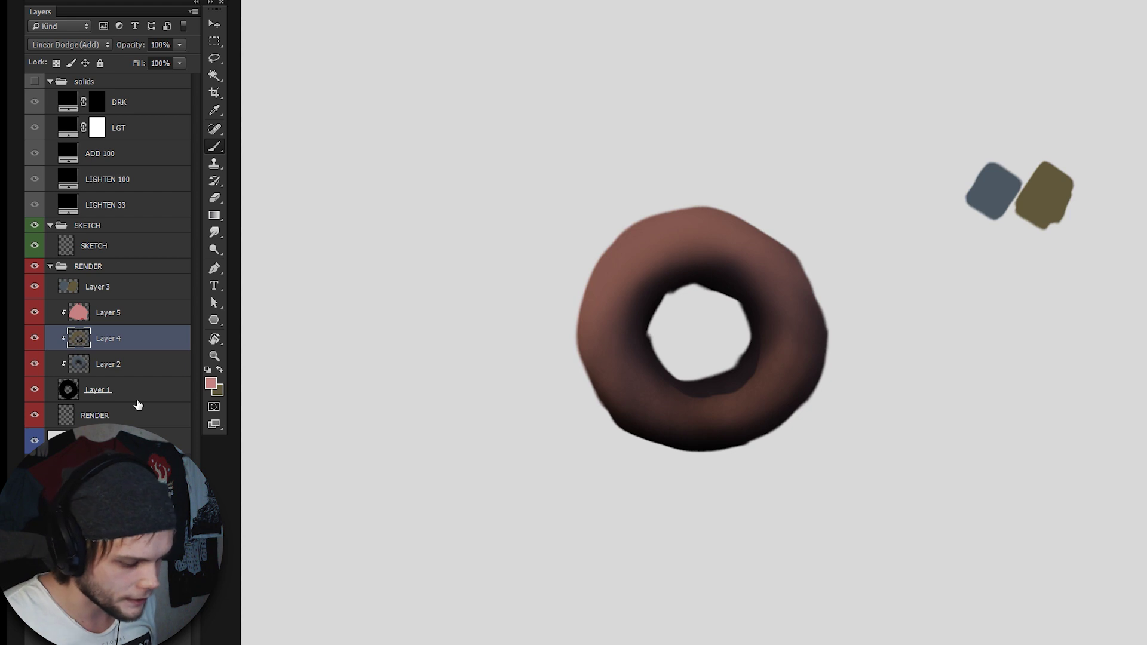
key(ctrl+shift+m)
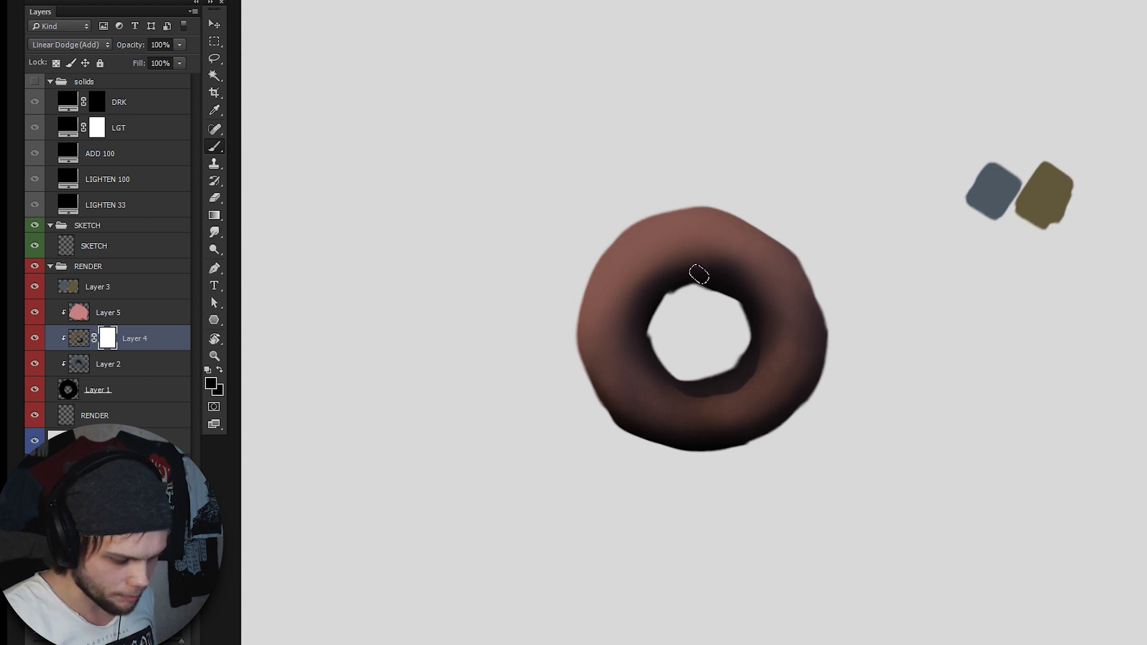
mouse_move(606, 262)
mouse_down()
mouse_move(562, 321)
mouse_move(649, 296)
mouse_move(643, 266)
mouse_move(586, 302)
mouse_up()
mouse_move(664, 272)
mouse_down()
mouse_move(602, 260)
mouse_move(590, 304)
mouse_up()
key(x)
mouse_move(646, 286)
mouse_down()
mouse_move(592, 282)
mouse_move(606, 303)
mouse_up()
key(x)
Step: Mask out further shadow shapes on Layer 4 along the donut's top edge, upper left and lower-right side
drag(777, 238, 636, 226)
drag(628, 307, 506, 351)
mouse_move(658, 263)
mouse_down()
mouse_move(529, 300)
mouse_move(601, 257)
mouse_up()
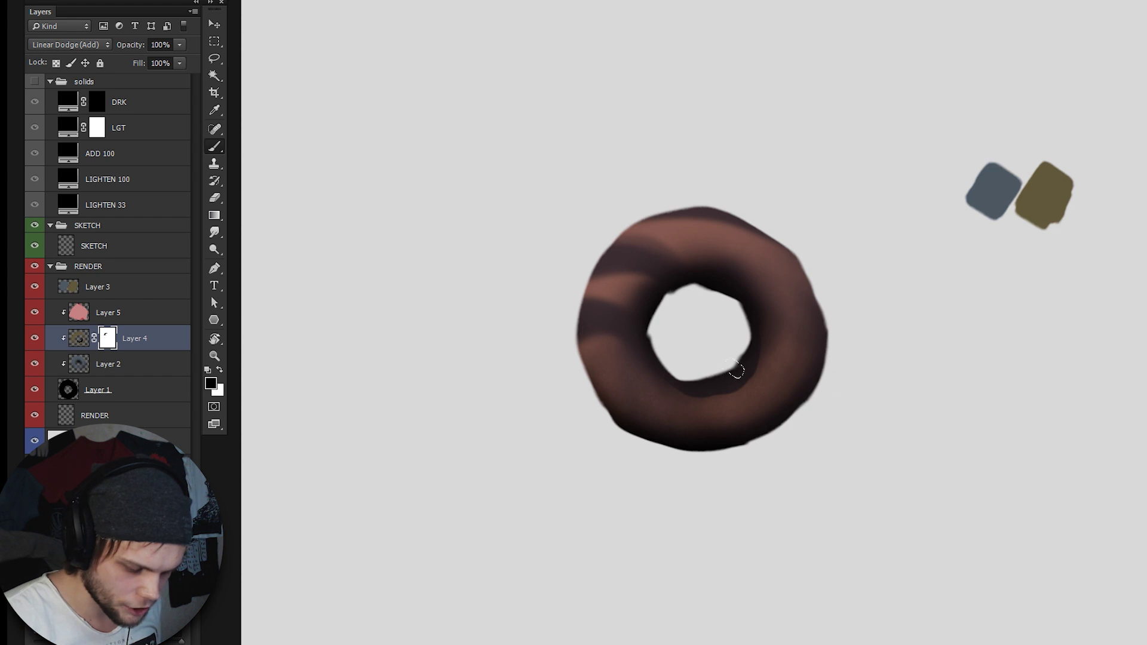
drag(714, 371, 752, 417)
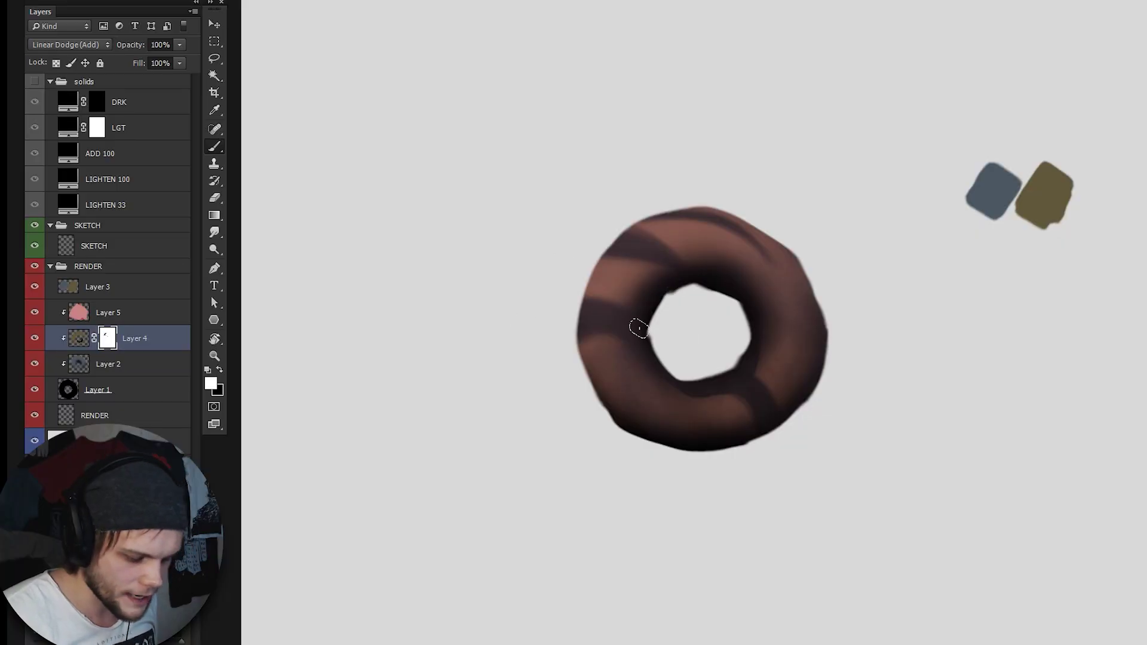
Step: Compare the donut's lighting with Layer 4's mask disabled and enabled, and with the layer hidden and shown
shift+click(102, 339)
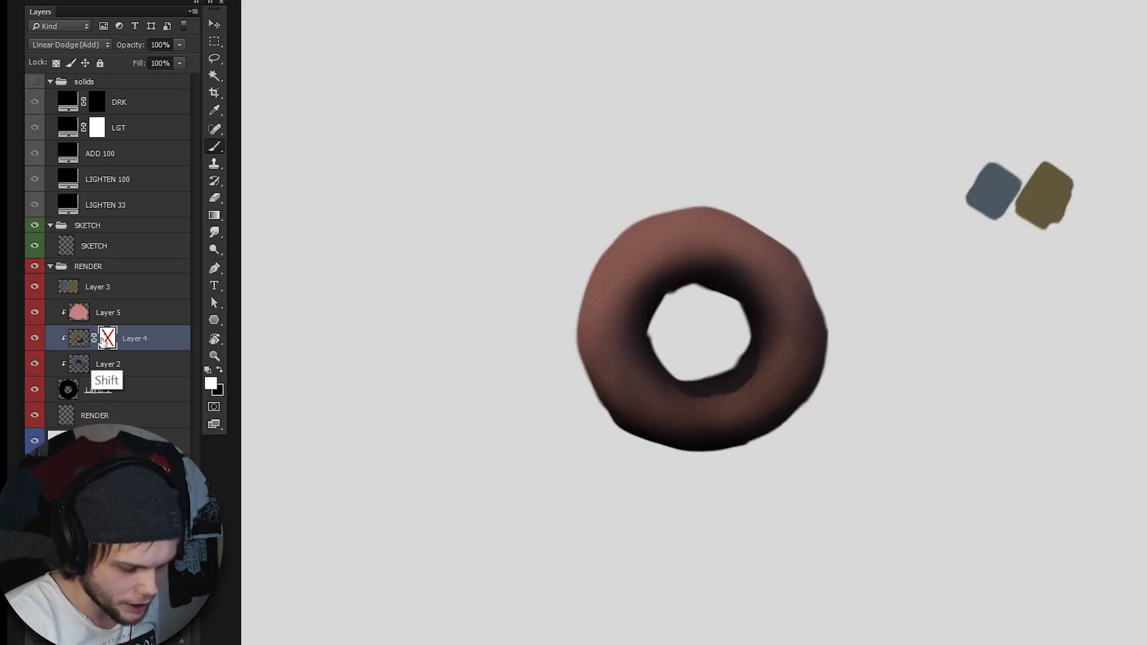
shift+click(103, 340)
shift+click(103, 340)
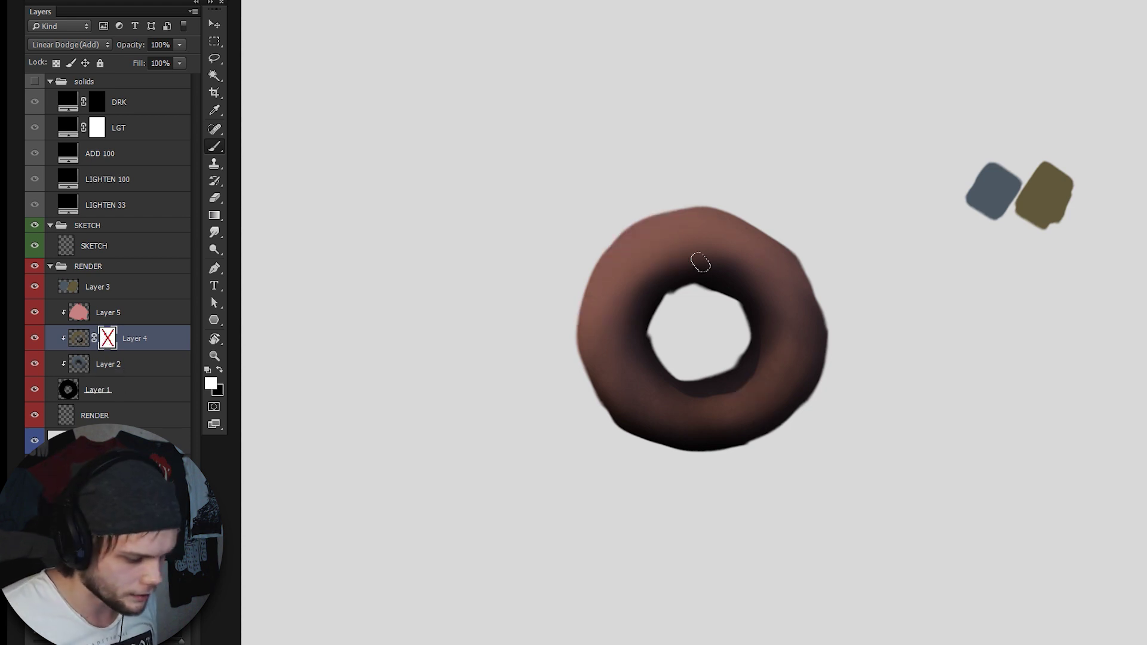
mouse_move(731, 339)
mouse_down()
mouse_move(818, 321)
mouse_move(758, 350)
mouse_move(843, 421)
mouse_move(771, 329)
mouse_move(806, 481)
mouse_up()
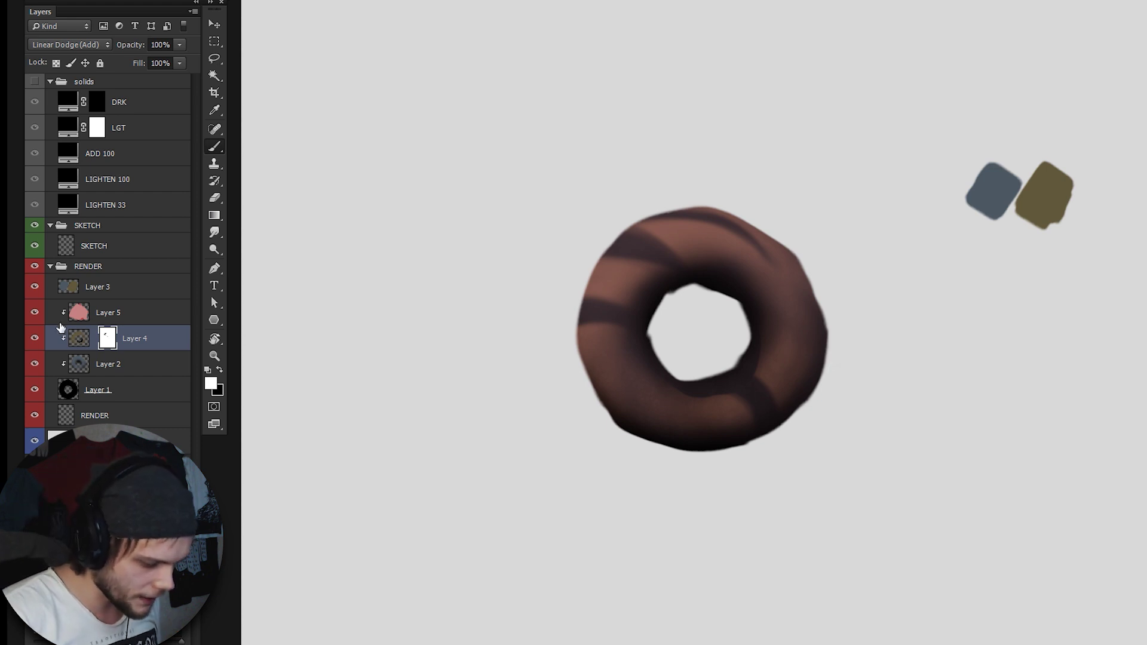
click(34, 338)
click(34, 339)
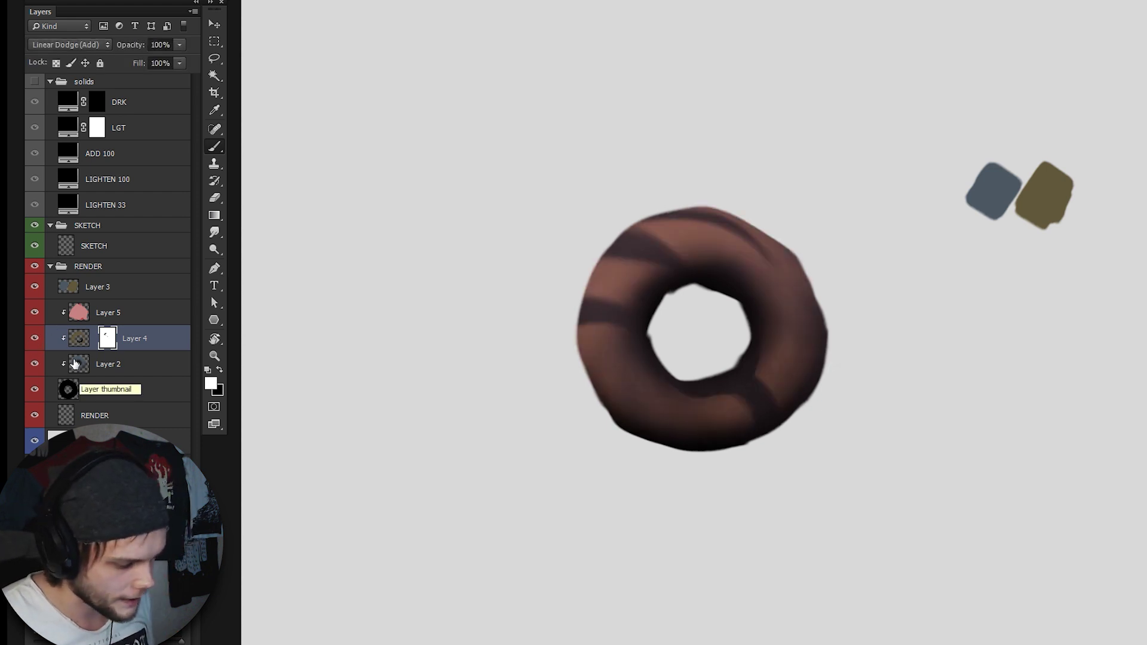
Step: Add a new layer above the pink Multiply layer and clip it to the donut
click(98, 314)
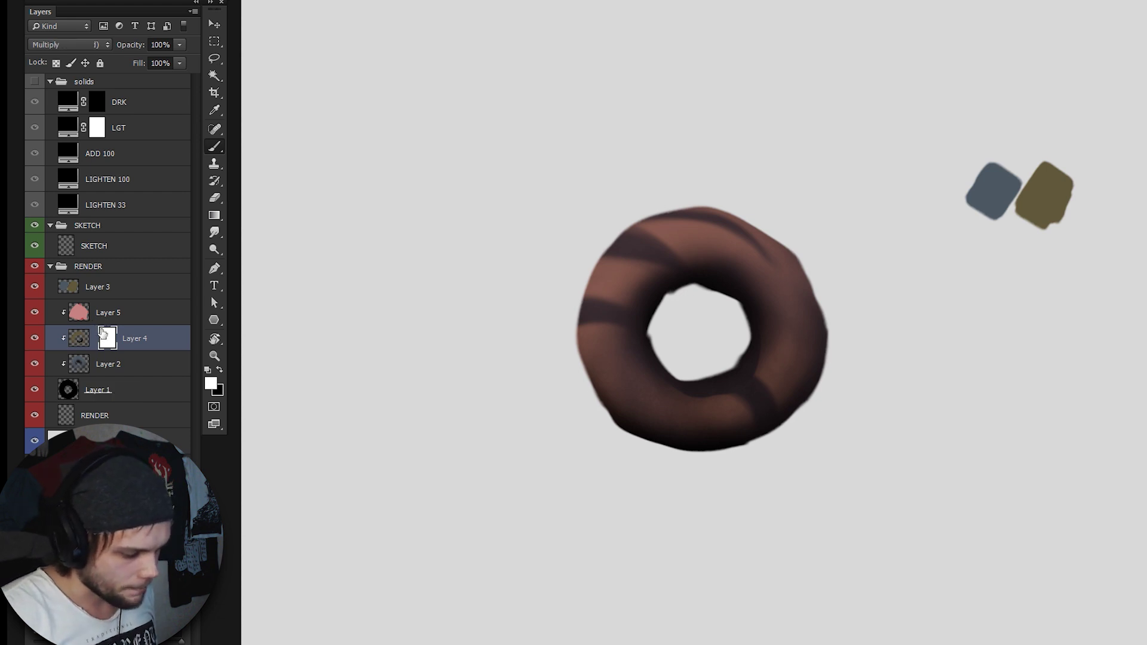
key(ctrl+shift+alt+n)
key(ctrl+alt+g)
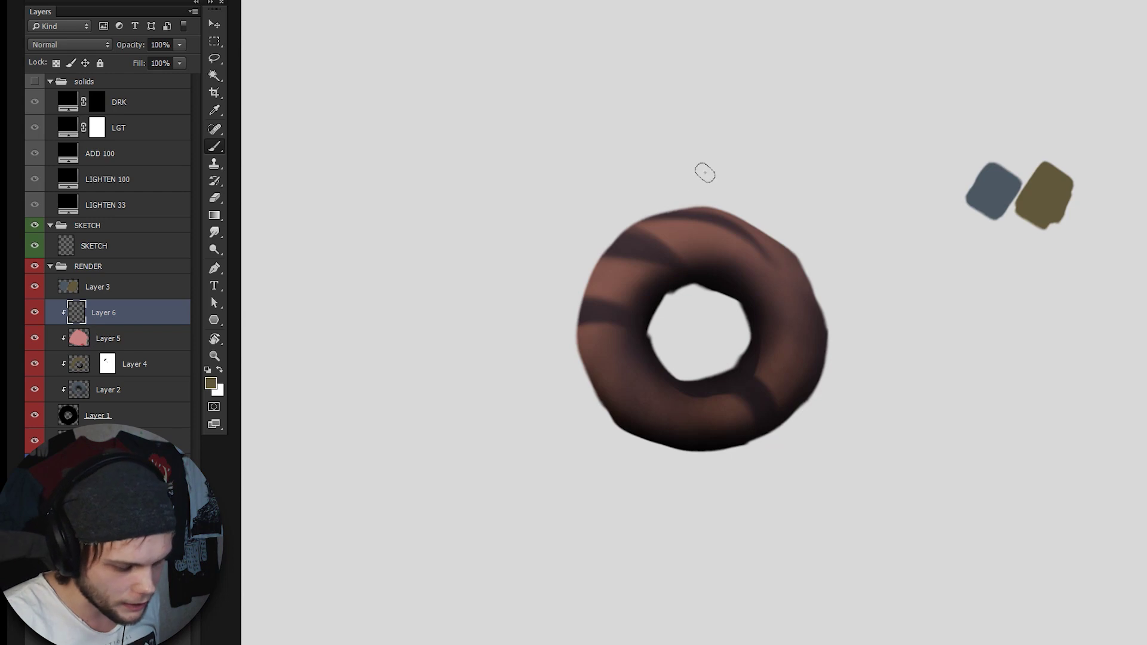
Step: Set the foreground colour's brightness to 100% for a light yellow brush colour
key(n)
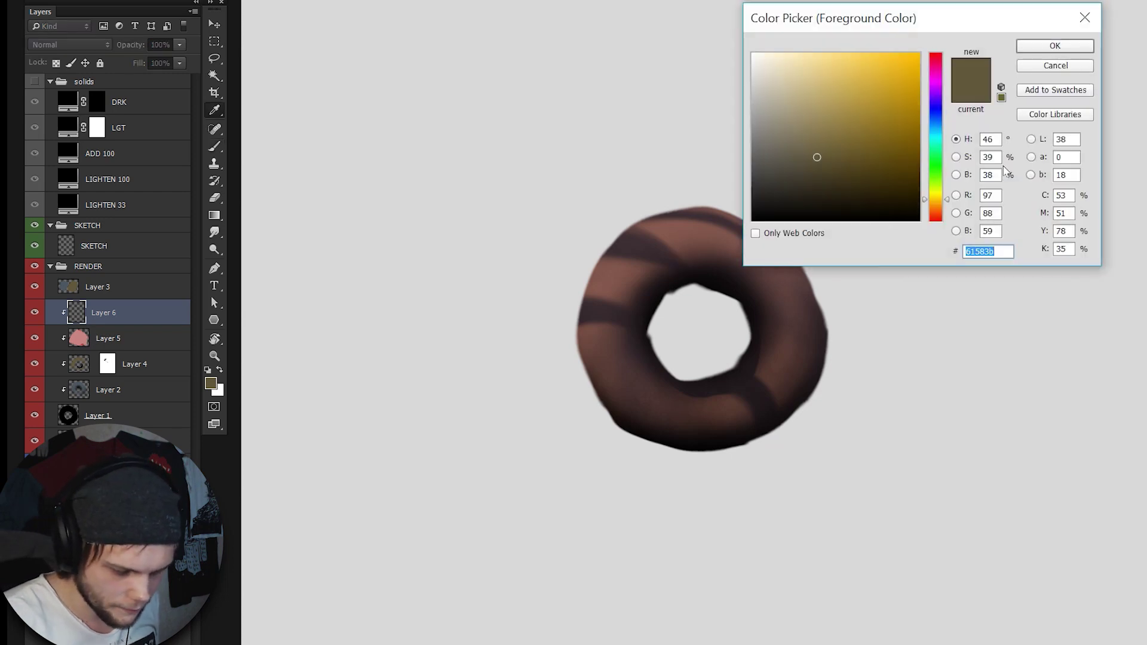
ctrl+drag(992, 178, 1038, 181)
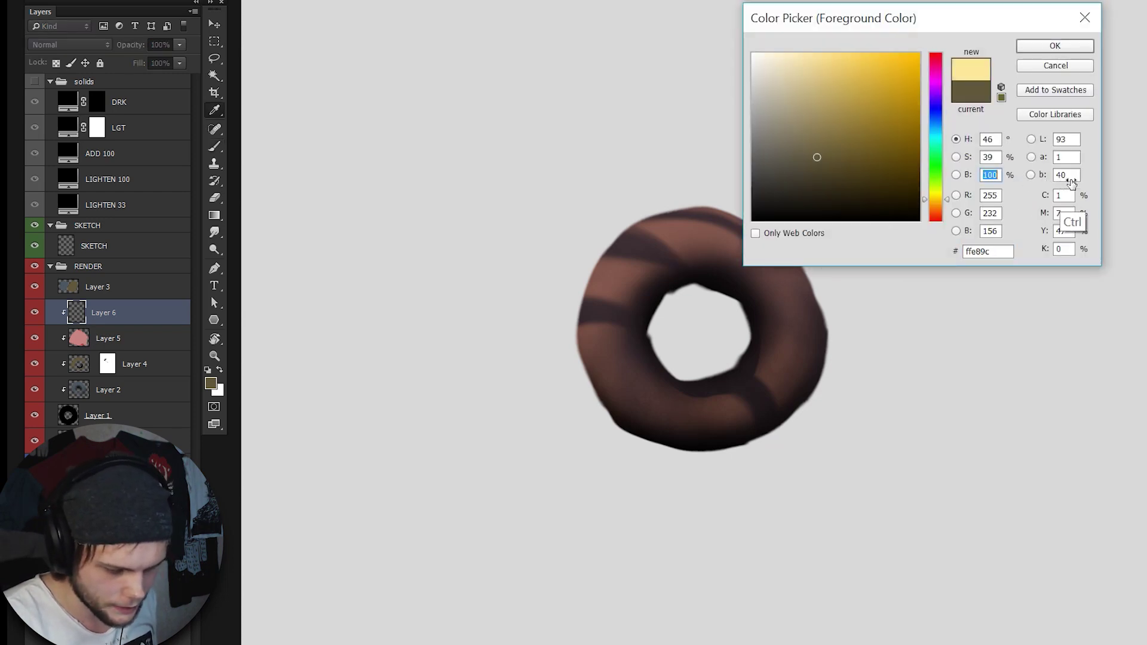
key(Return)
key(b)
Step: Paint a light yellow highlight across the donut's upper left on Layer 6 and trim its edge with the Eraser
drag(599, 299, 688, 226)
drag(625, 246, 693, 226)
key(ctrl+z)
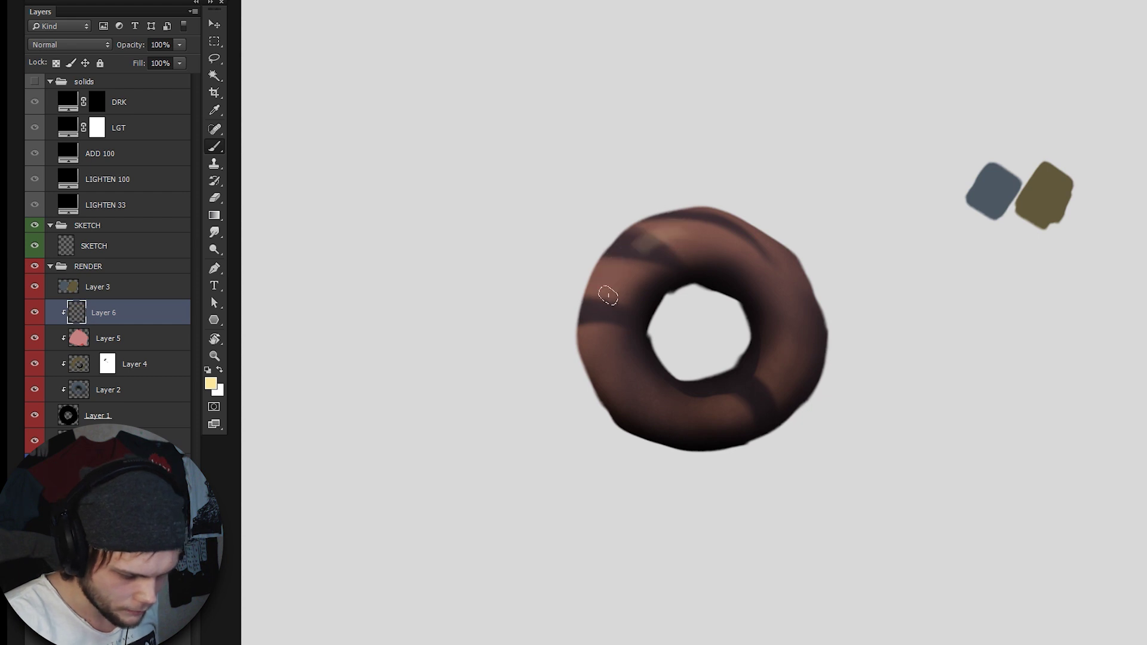
mouse_move(622, 274)
mouse_down()
mouse_move(641, 257)
mouse_move(599, 294)
mouse_move(666, 238)
mouse_up()
key(e)
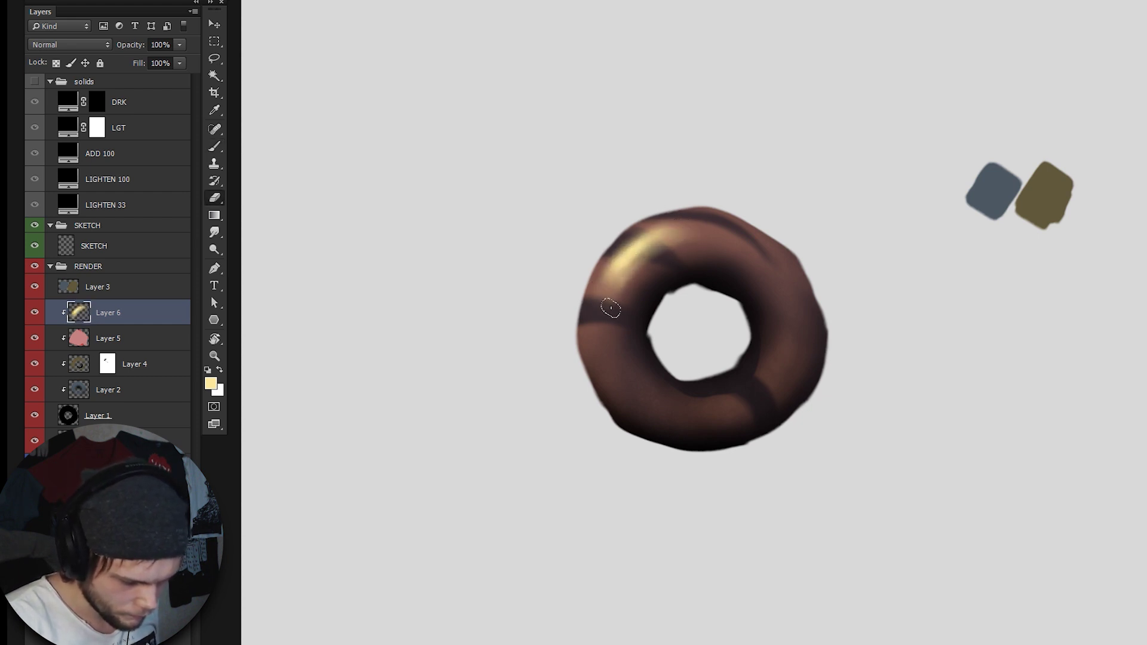
mouse_move(612, 310)
mouse_down()
mouse_move(602, 294)
mouse_move(693, 233)
mouse_up()
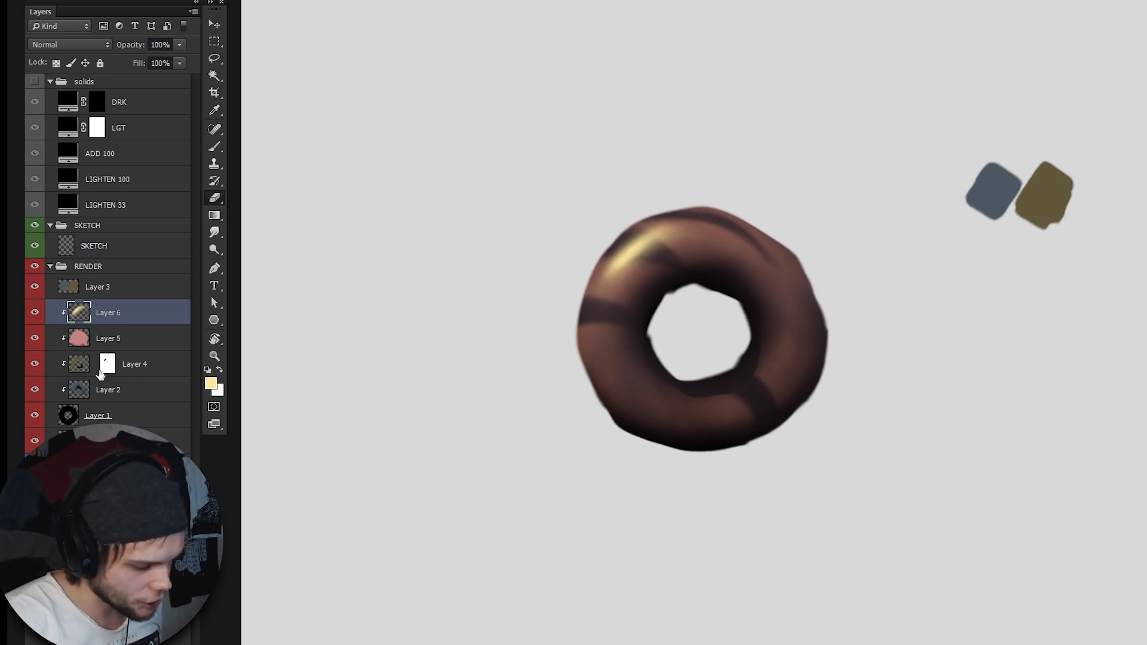
Step: Copy Layer 4's shadow mask onto Layer 6 and paint a paler, brighter highlight between the shadow bands
alt+drag(106, 364, 109, 312)
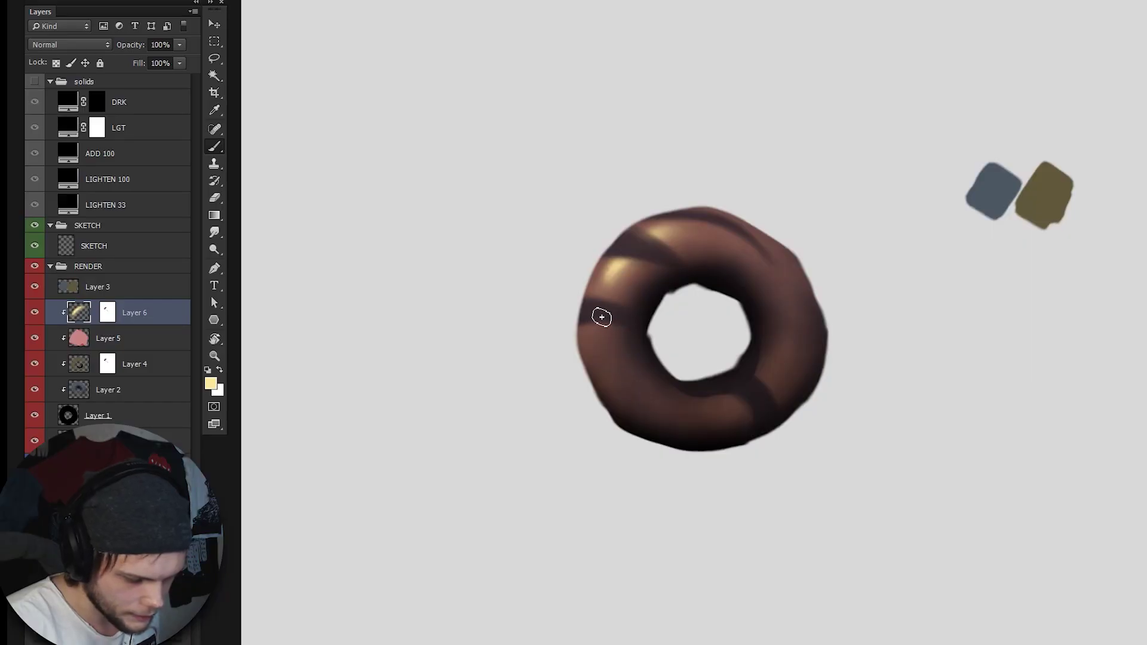
drag(601, 317, 672, 230)
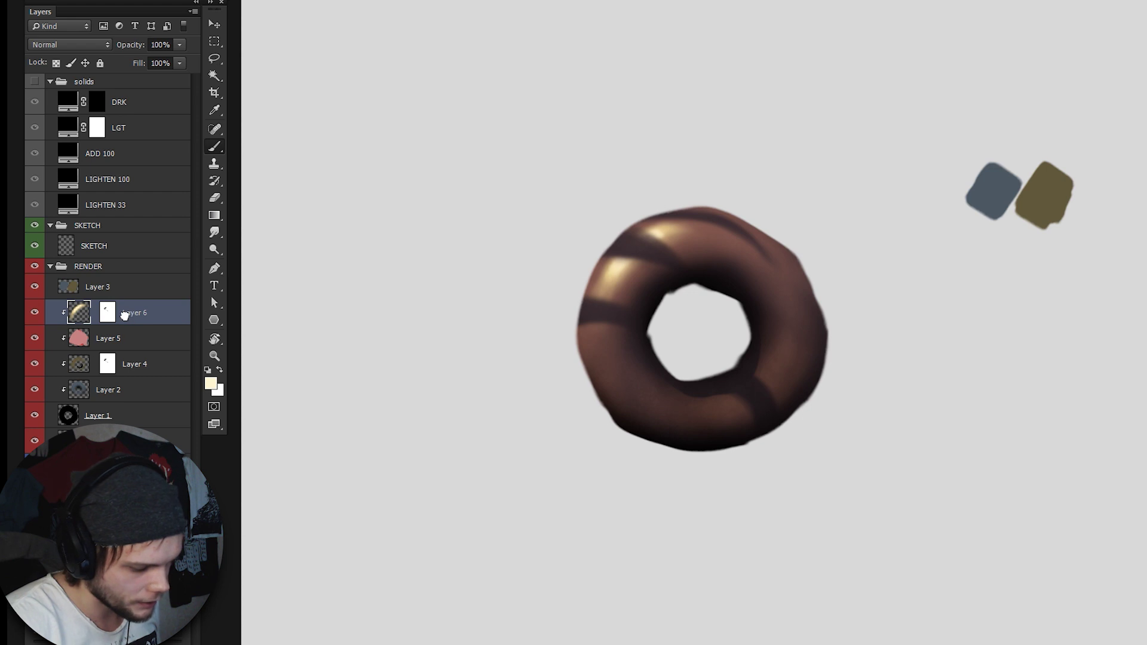
Step: Move Layer 6 below pink Layer 5 and add highlights beside the donut's lower-right shadow
drag(124, 323, 129, 352)
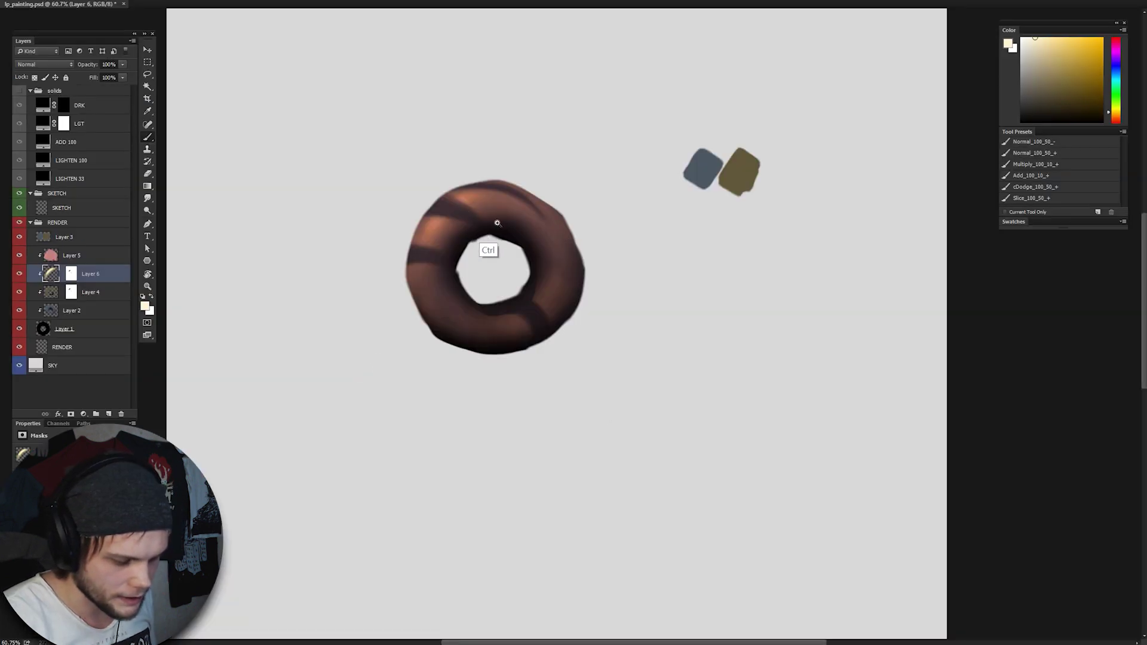
drag(497, 223, 510, 235)
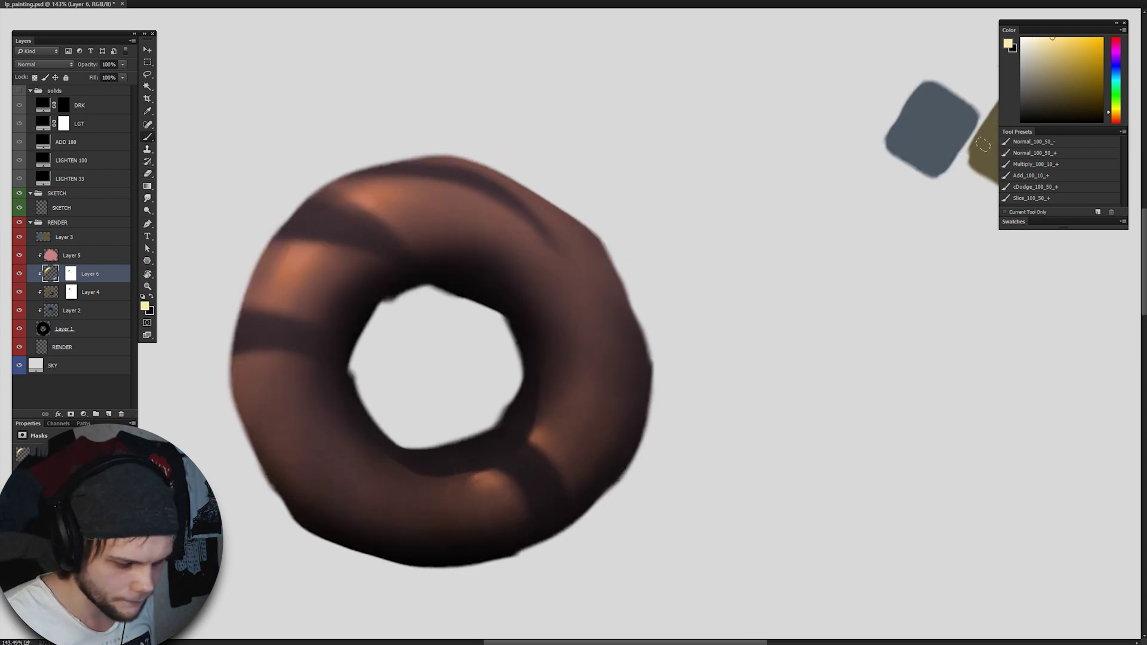
Step: Add a clipped layer above Layer 6 and paint pale blue rim light along the donut's outer and inner edges
alt+click(932, 128)
key(ctrl+alt+shift+n)
key(ctrl+minus)
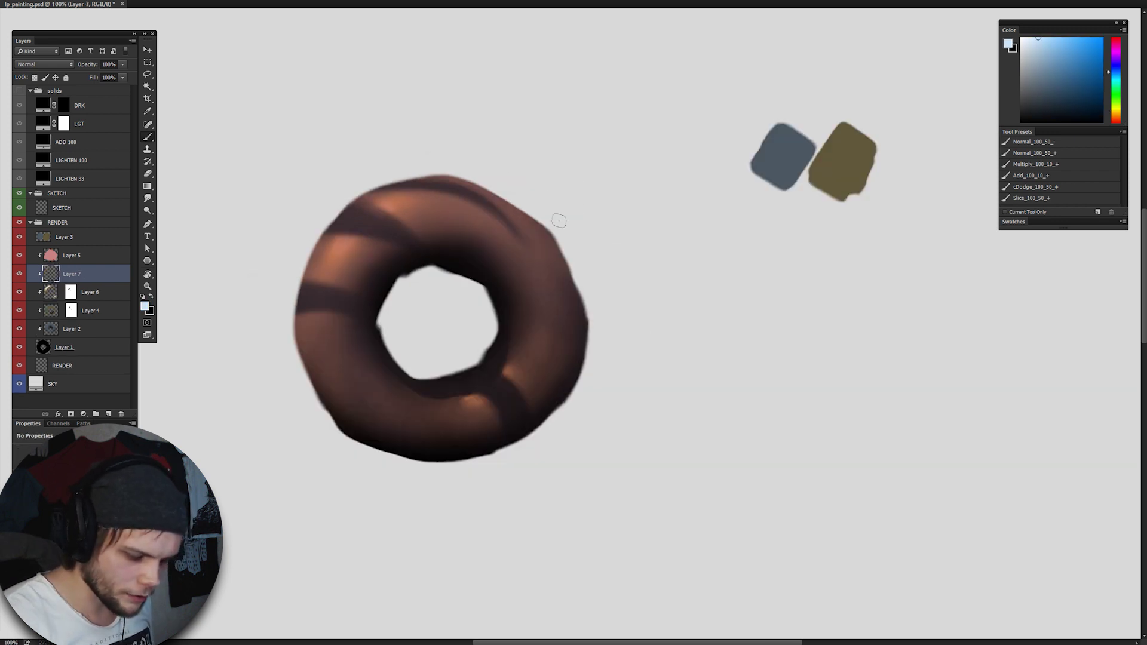
drag(580, 299, 588, 350)
mouse_move(579, 272)
mouse_down()
mouse_move(531, 440)
mouse_move(499, 458)
mouse_up()
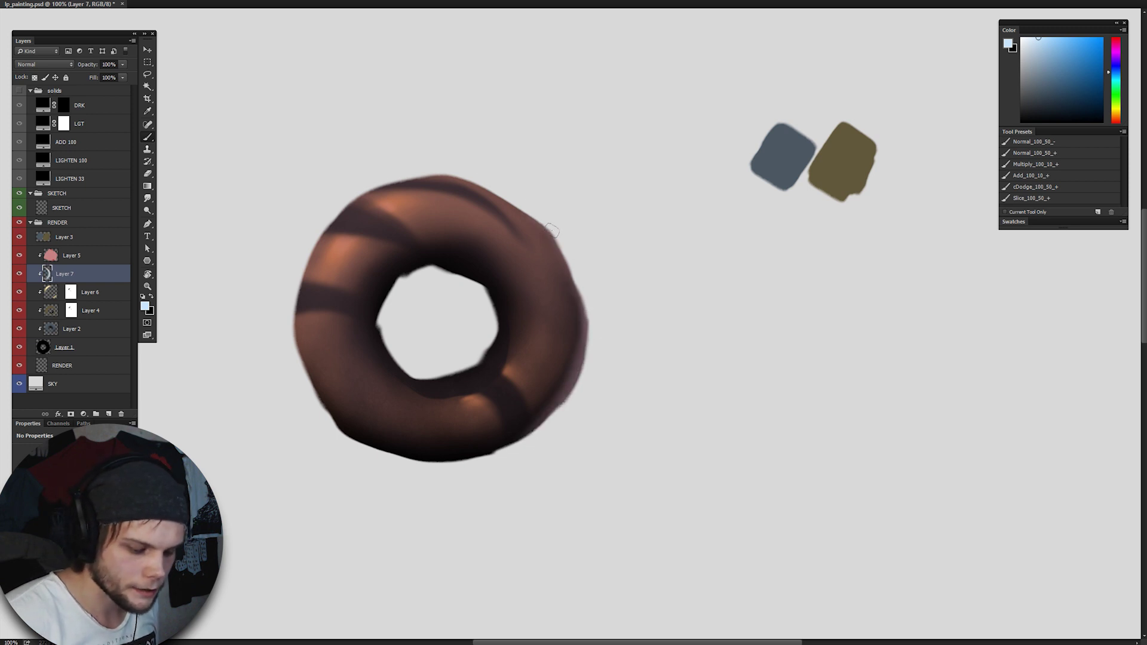
drag(439, 179, 335, 207)
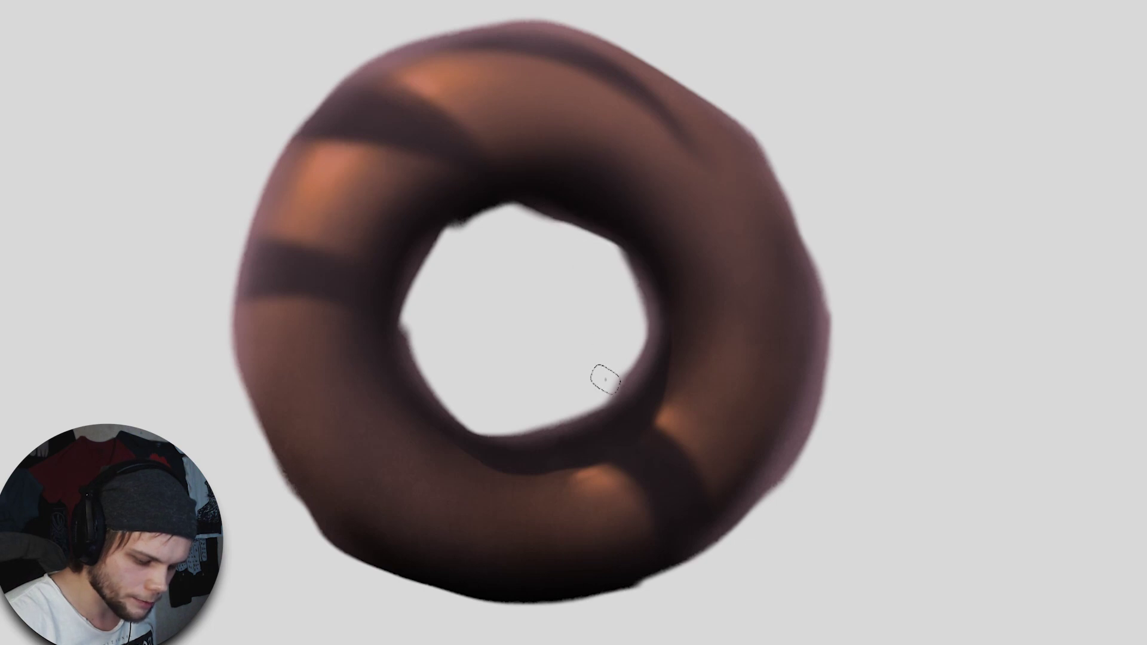
mouse_move(627, 386)
mouse_down()
mouse_move(642, 281)
mouse_move(647, 292)
mouse_up()
key(ctrl+z)
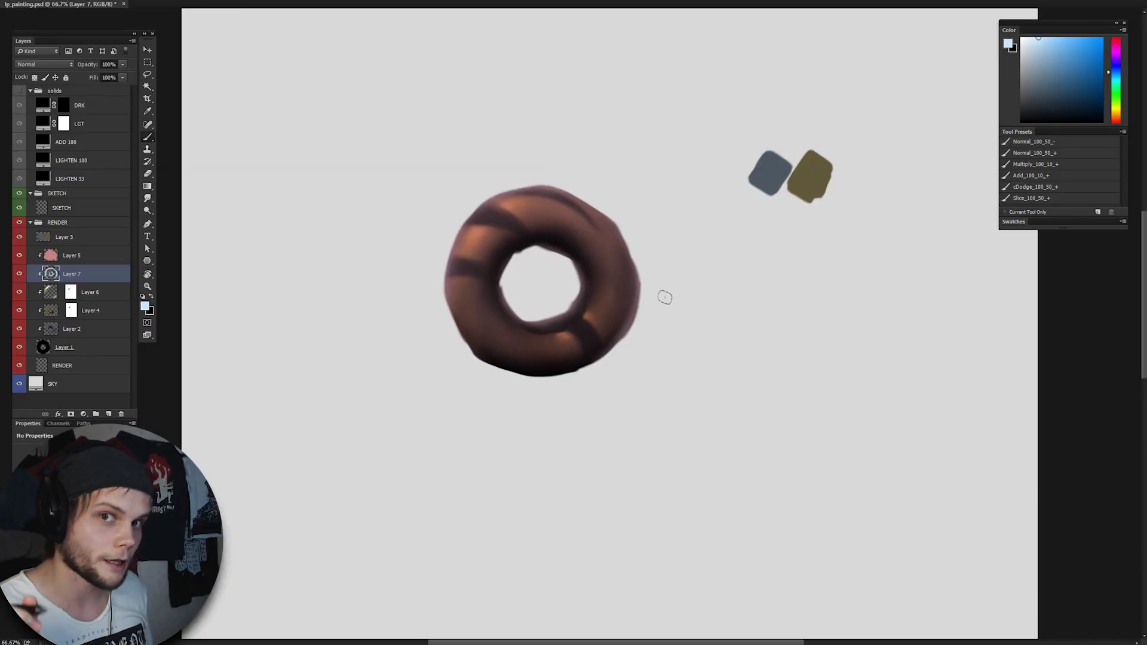
Step: Move highlight Layers 6 and 7 above pink Layer 5 and lower the highlight opacity to 44%
key(ctrl+plus)
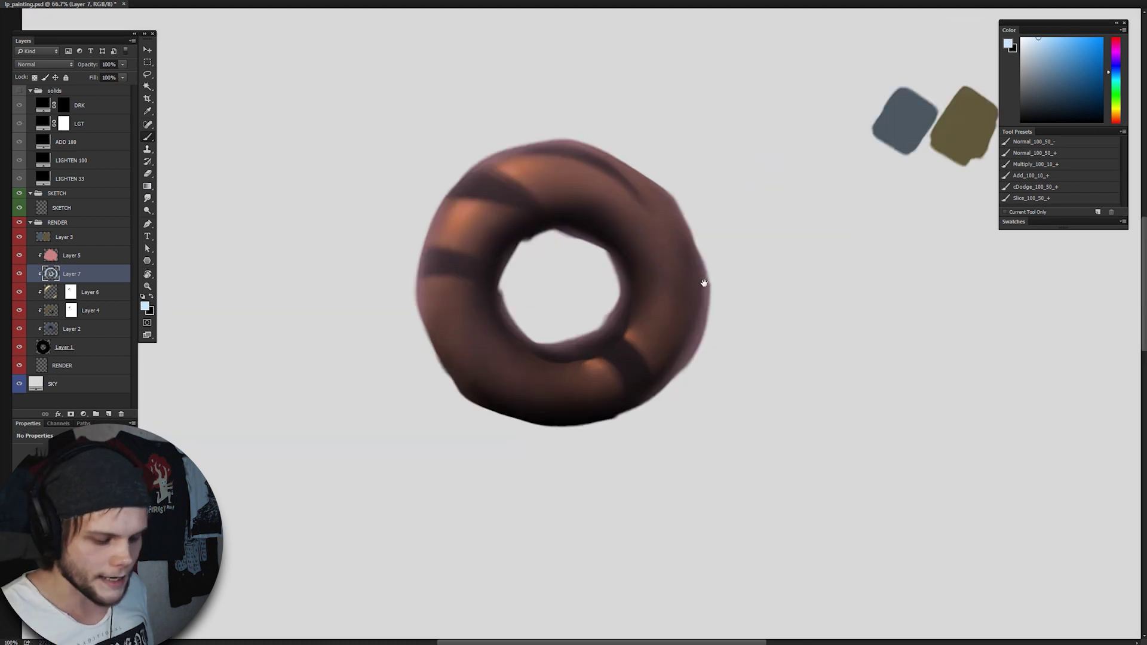
key(alt+bracketright)
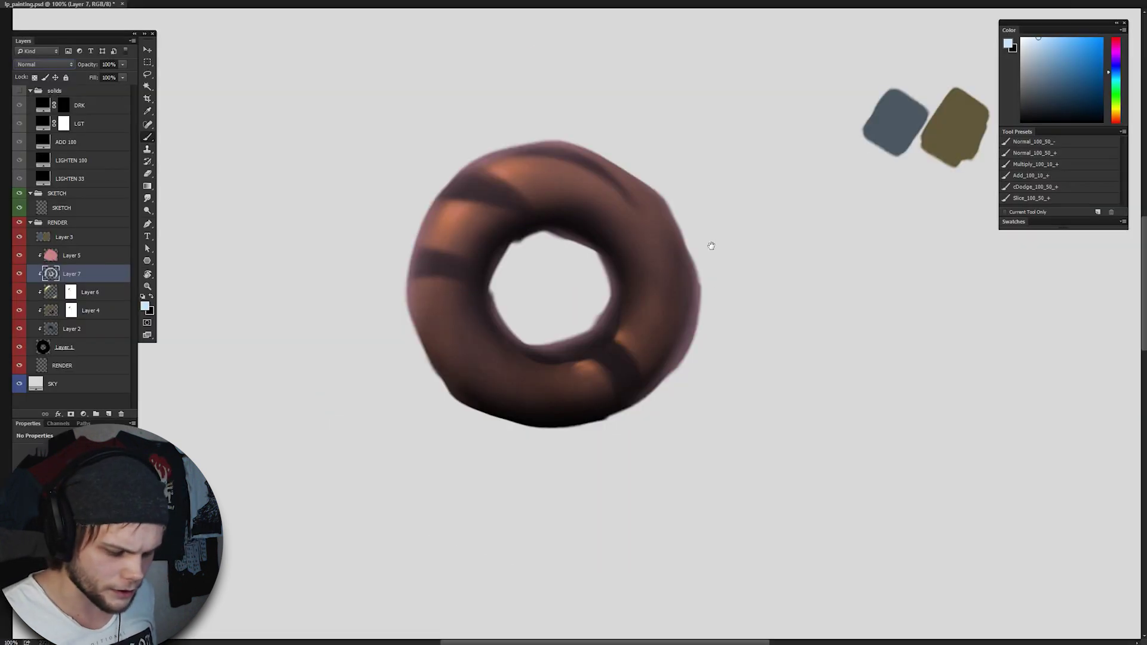
drag(706, 262, 679, 280)
shift+click(66, 292)
drag(66, 292, 66, 247)
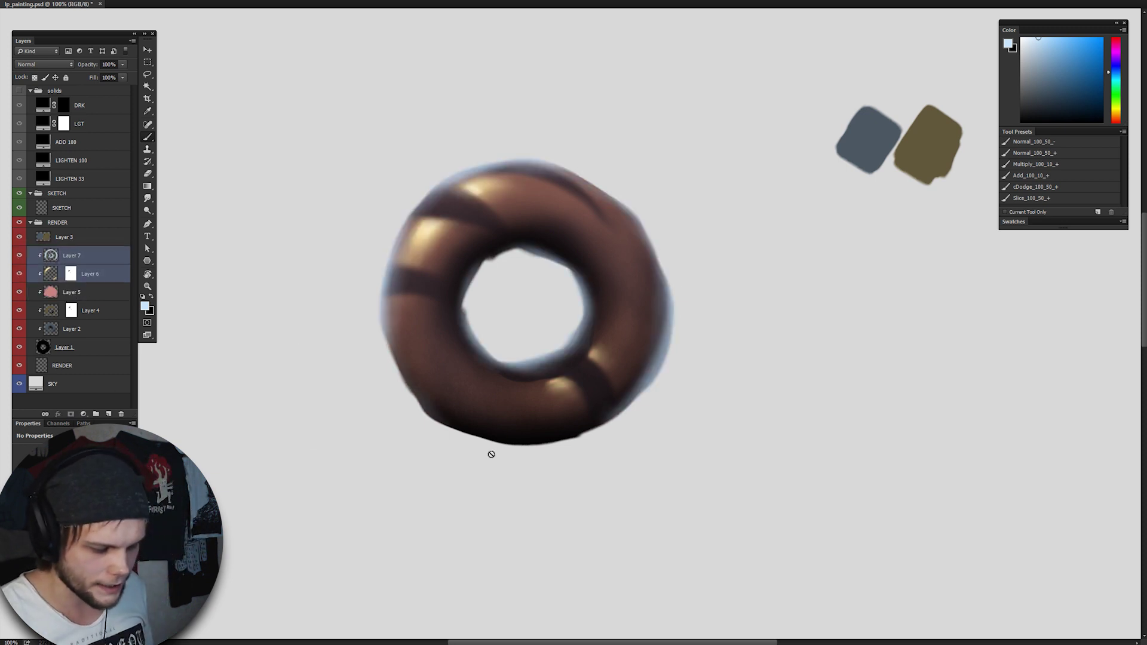
drag(123, 65, 95, 75)
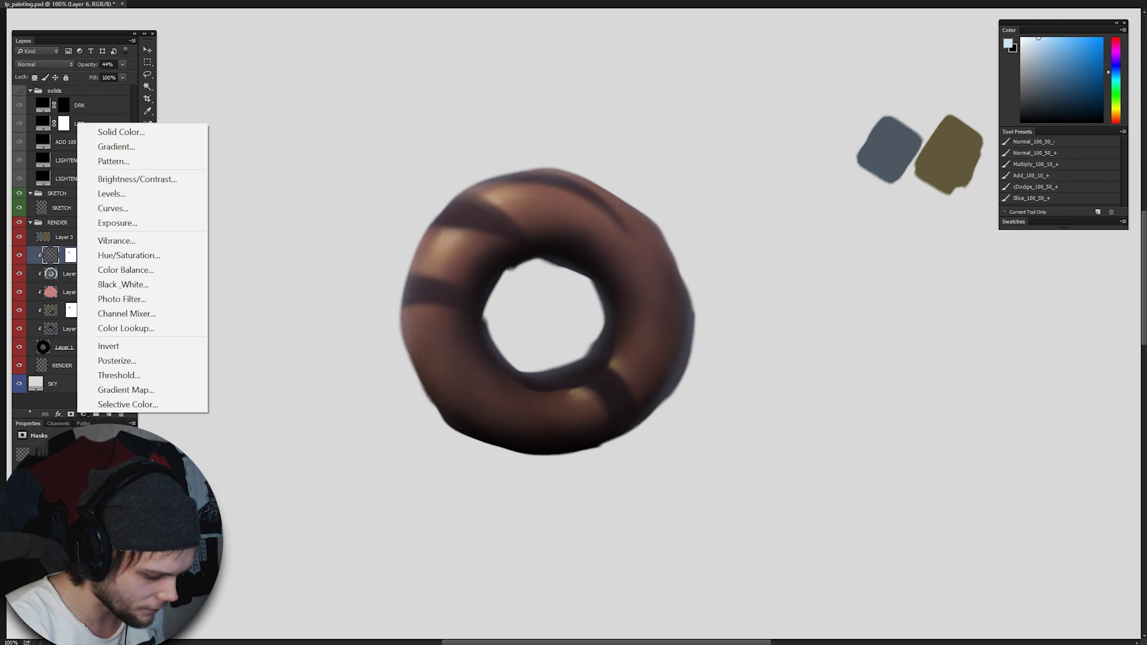
Step: Add a clipped Levels adjustment above Layer 6, lower its white input level to brighten the donut, and compare it off and on
click(83, 415)
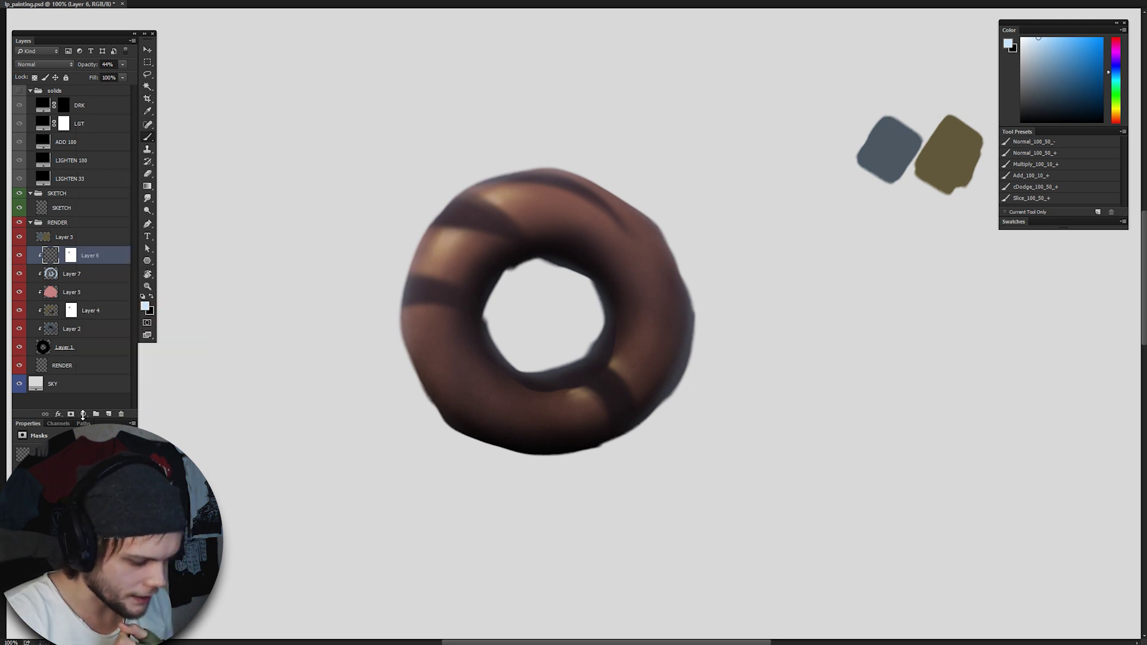
click(83, 415)
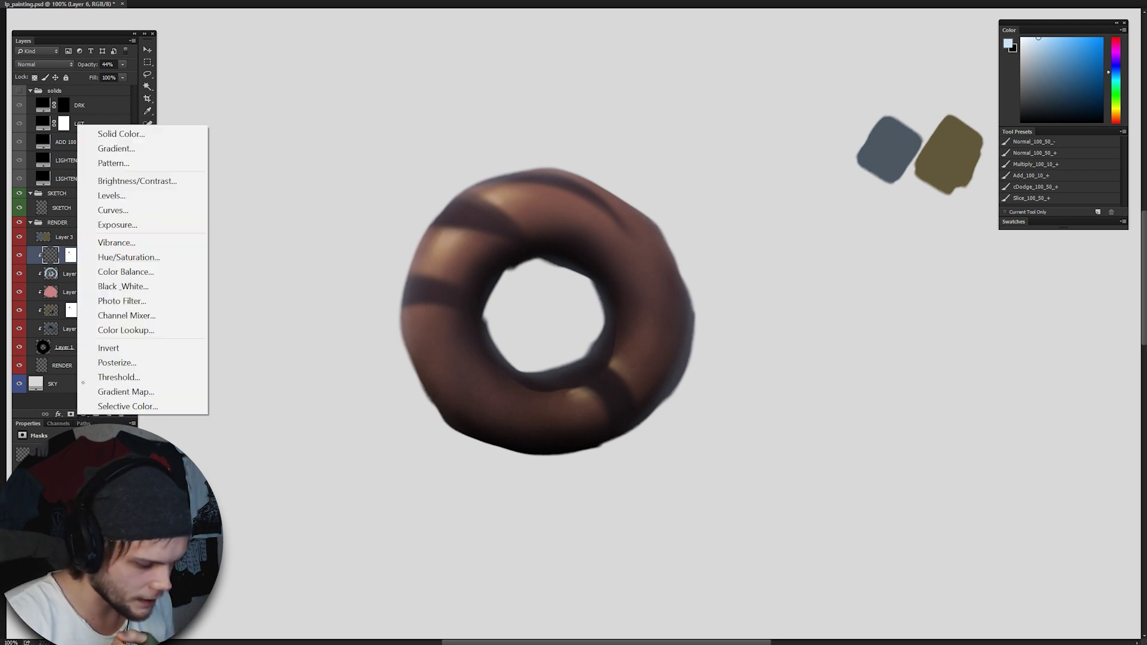
click(141, 196)
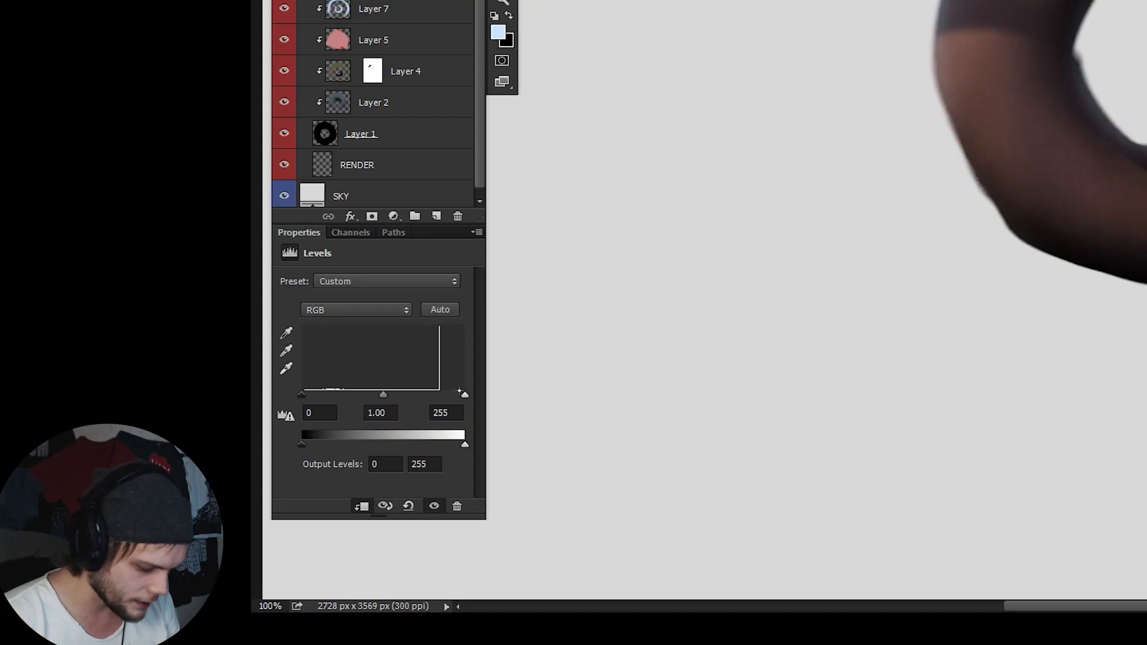
drag(431, 391, 384, 397)
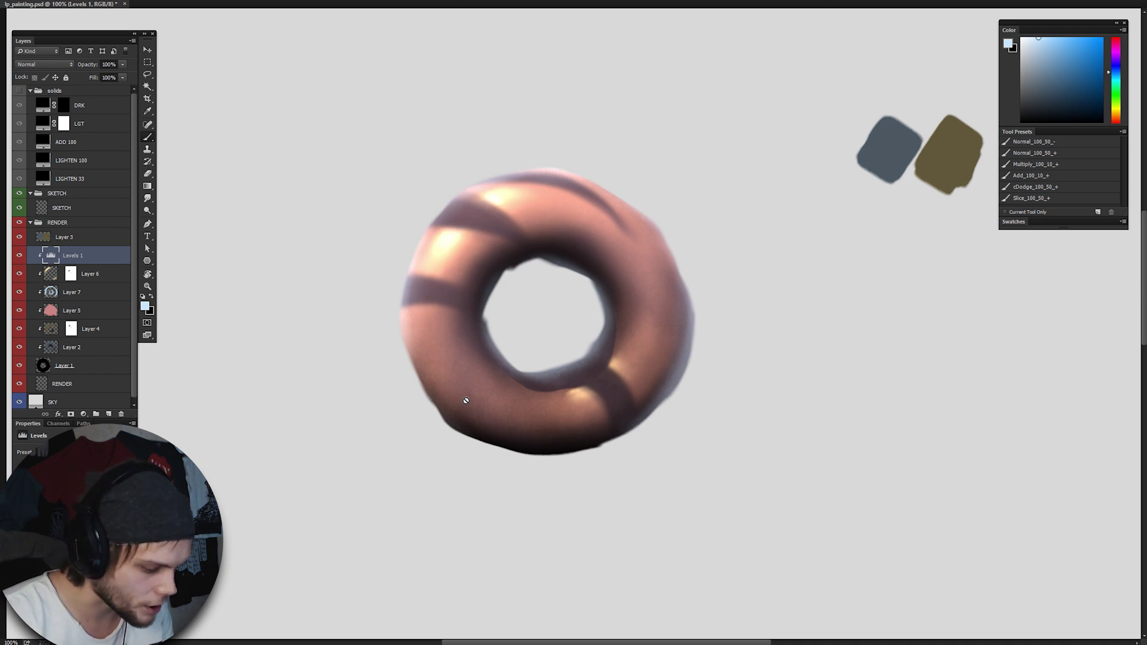
click(19, 255)
click(19, 255)
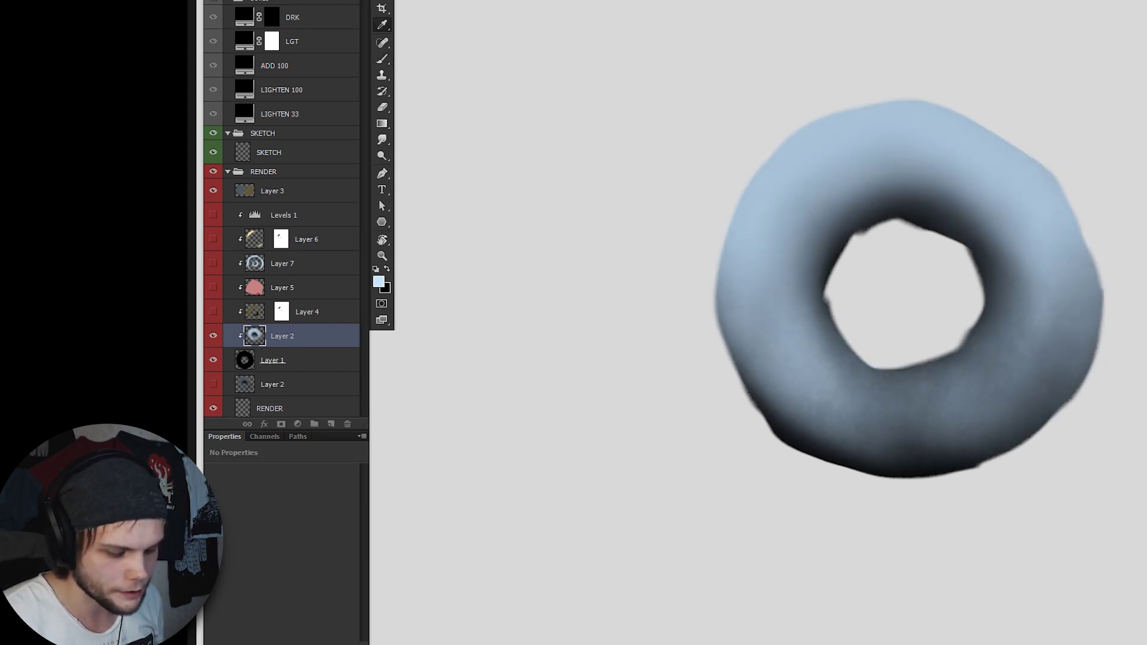
Step: Ease back the brightening of blue Layer 2, and duplicate and brighten yellow light Layer 4 with a Levels correction
key(ctrl+z)
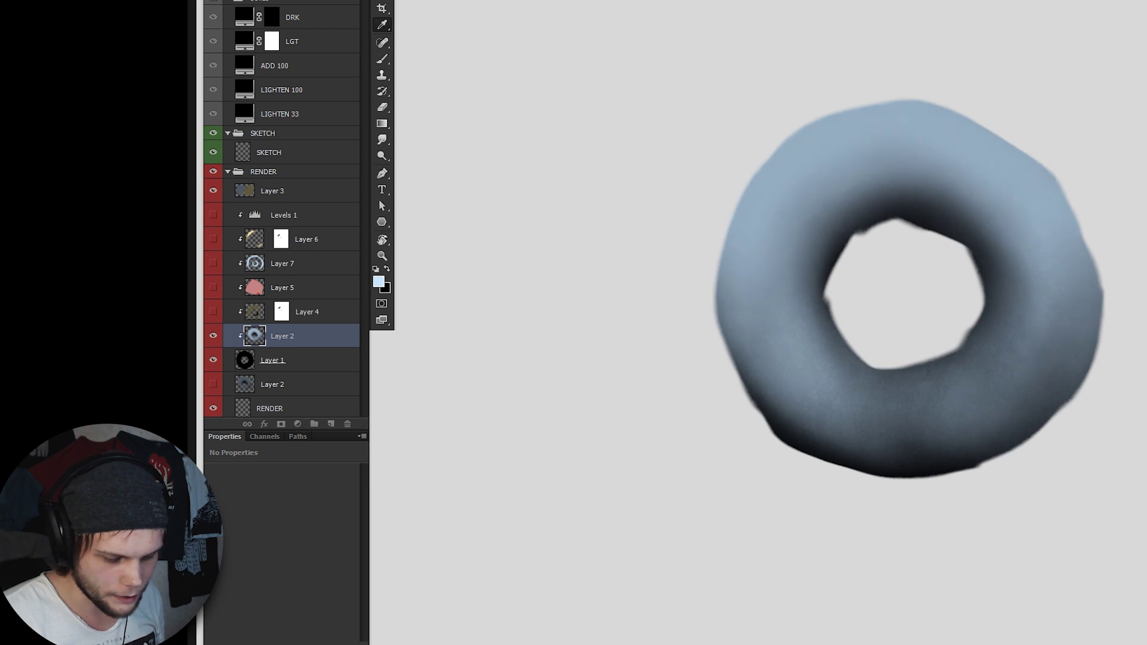
click(214, 311)
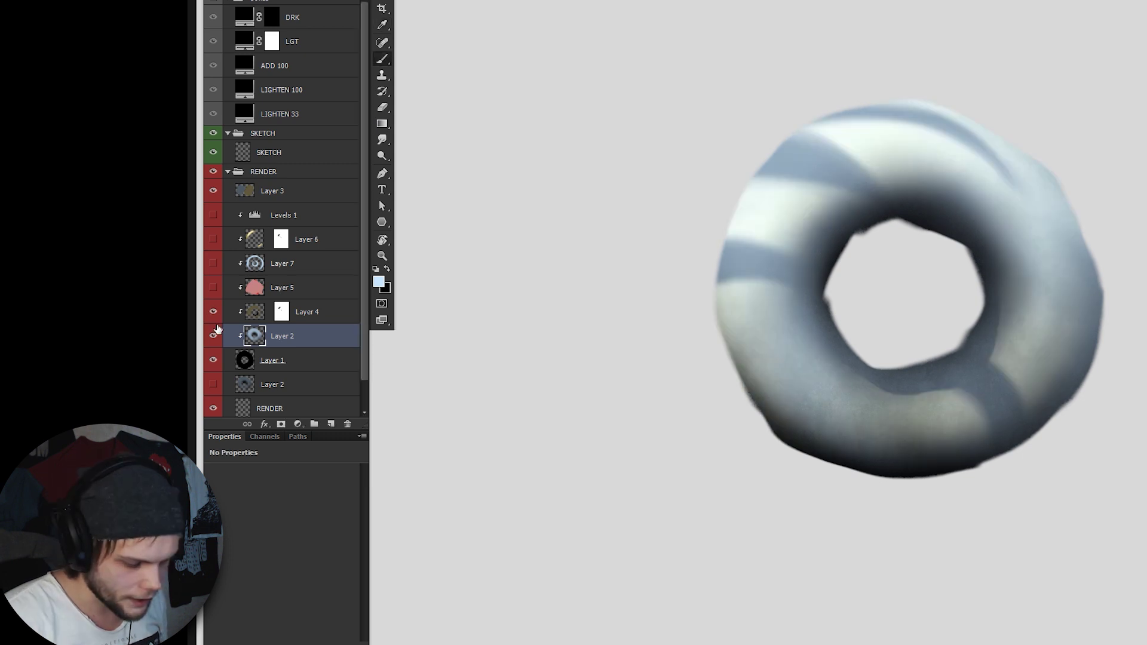
click(254, 311)
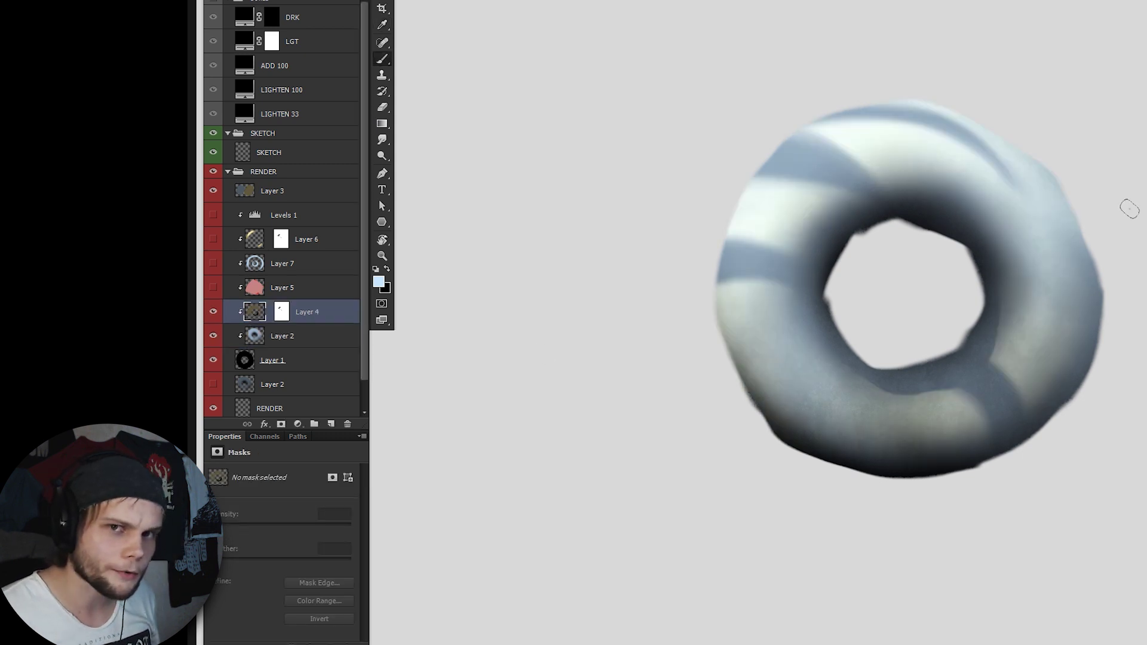
key(ctrl+j)
key(ctrl+shift+l)
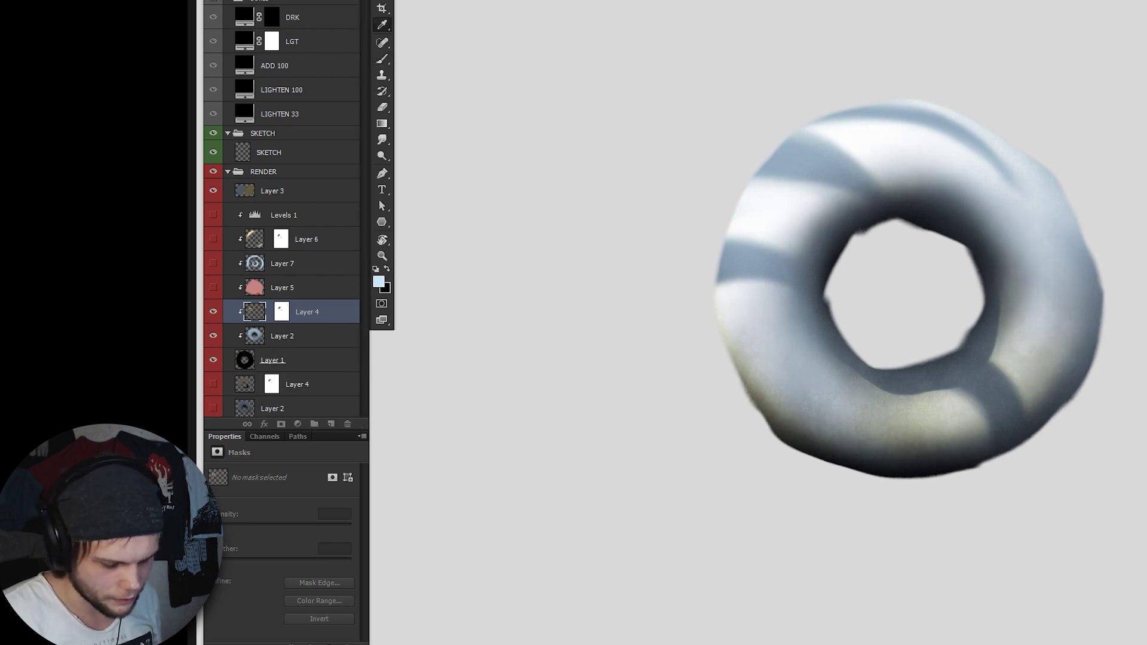
key(ctrl+alt+z)
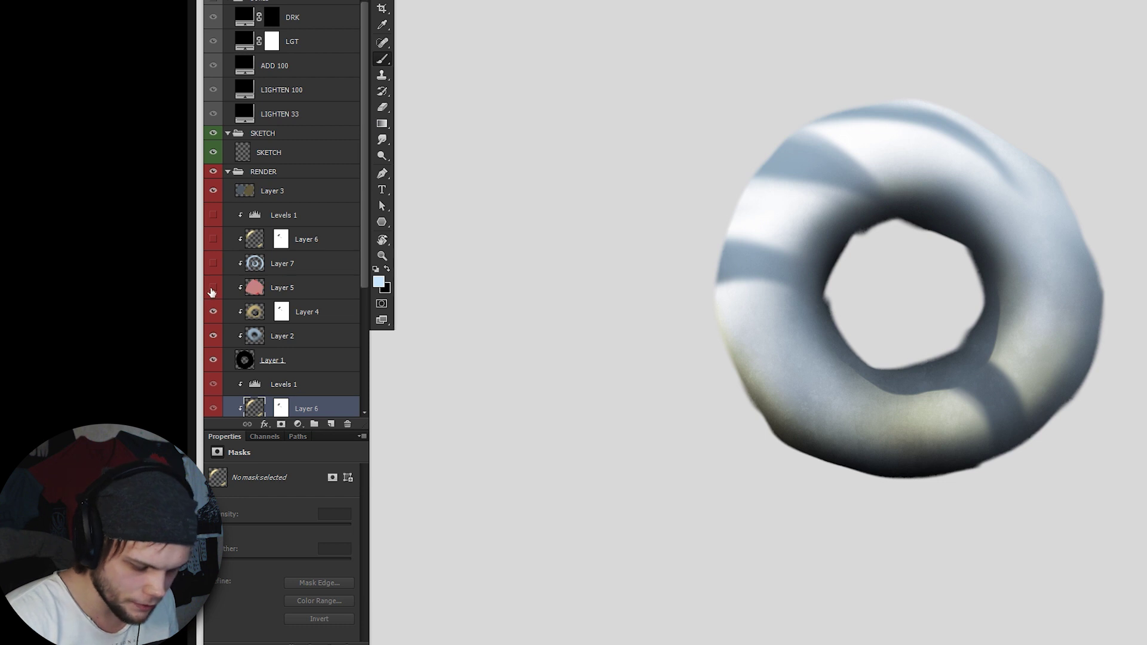
Step: Show pink Layer 5 and highlight Layers 6 and 7 over the brightened light layers
click(212, 289)
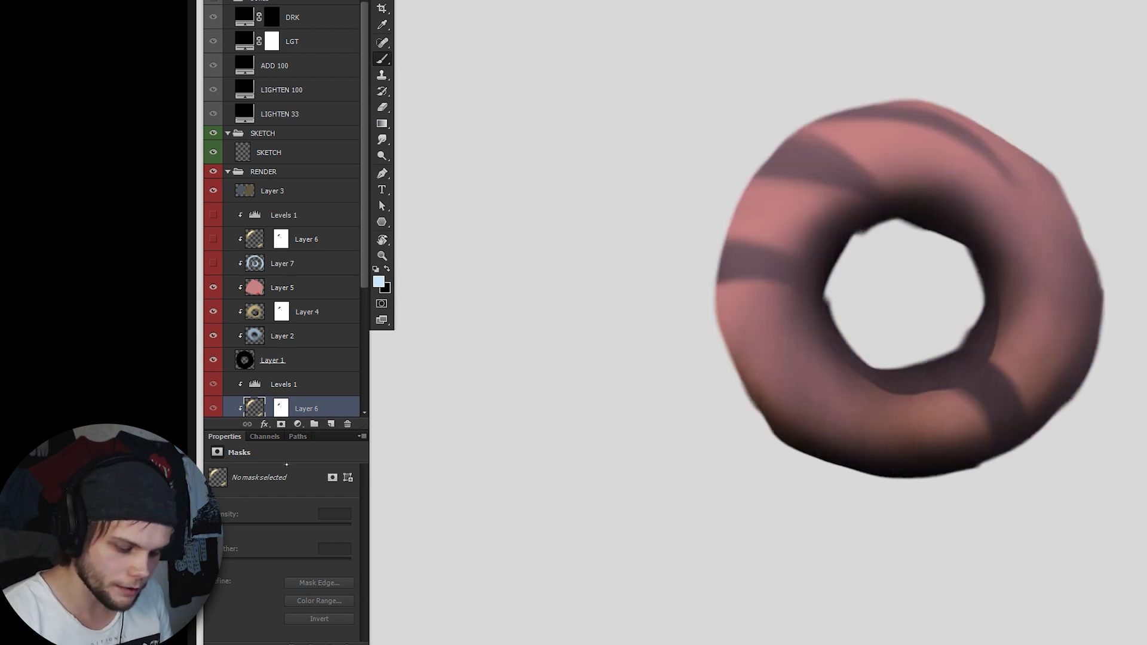
click(213, 239)
click(212, 263)
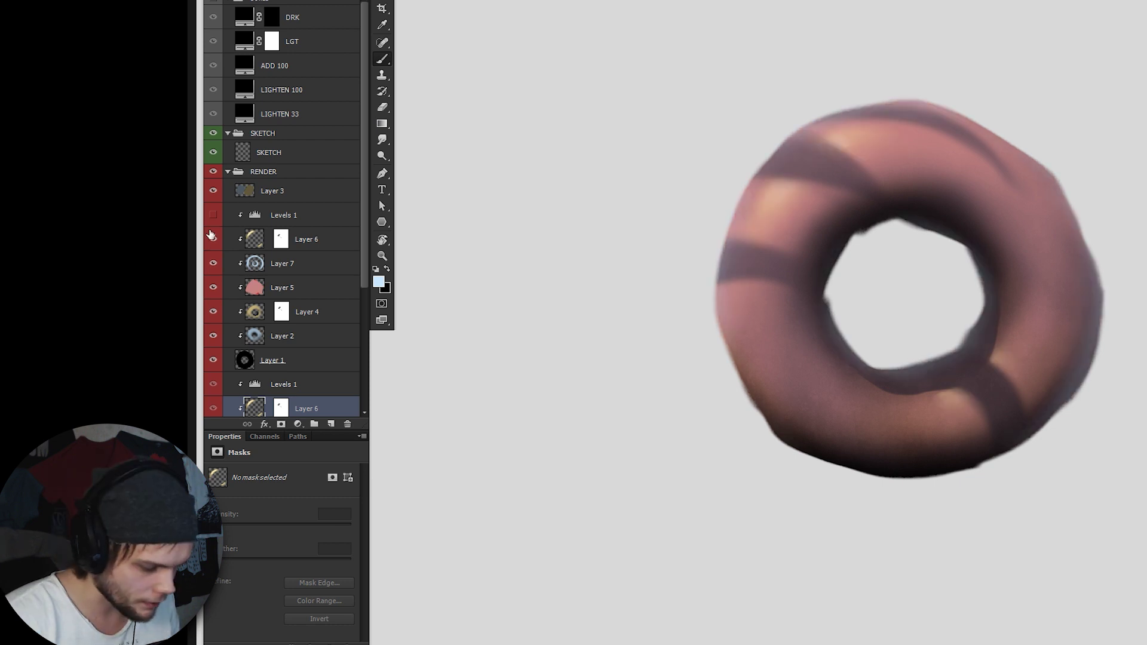
Step: Compare the two donut versions by hiding and showing the upper stack's base Layer 1
scroll(216, 370, down, 3)
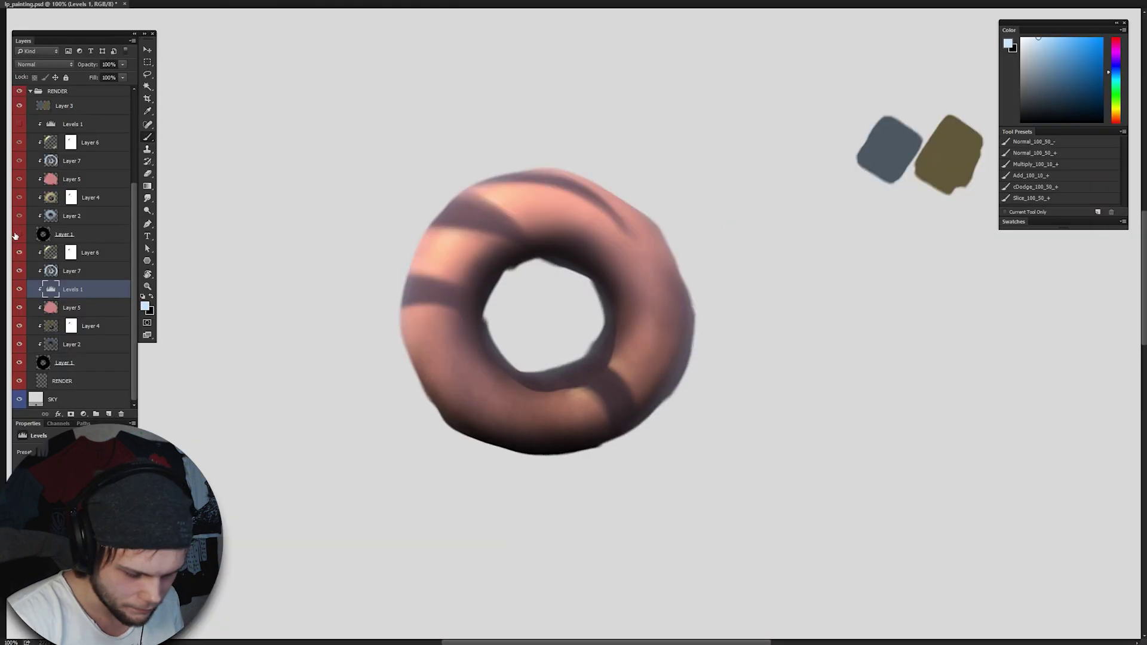
click(15, 236)
click(15, 237)
key(ctrl+plus)
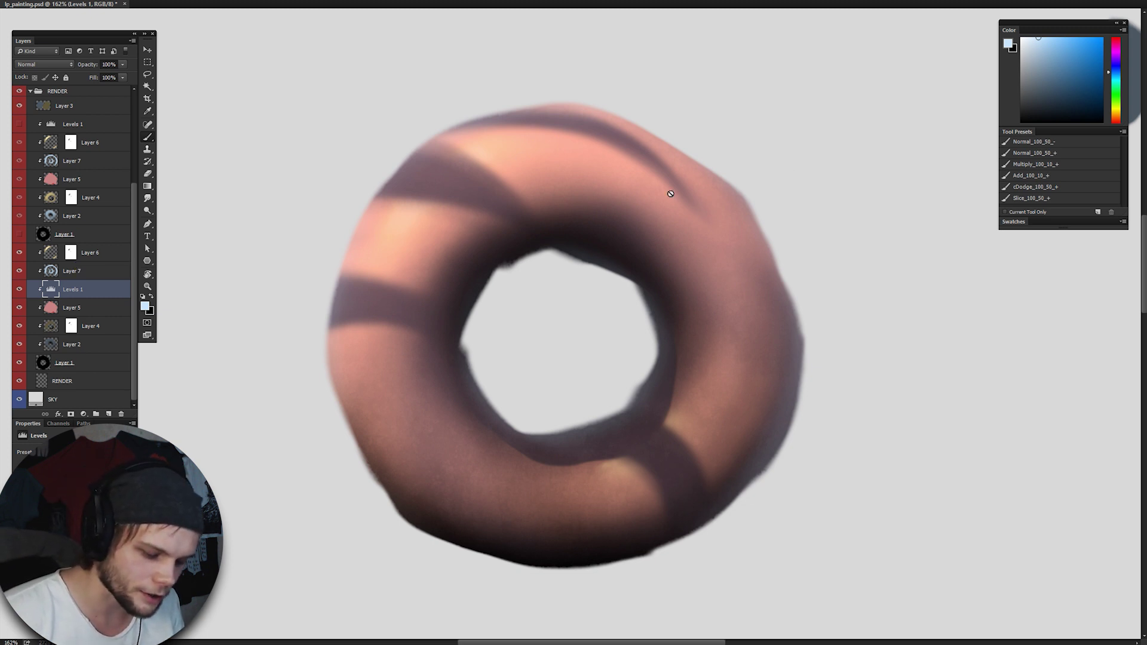
Step: Hide Layers 5, 6 and 7 in both donut stacks and add a new clipped layer above the lower stack's Layer 4
click(19, 234)
drag(19, 179, 20, 142)
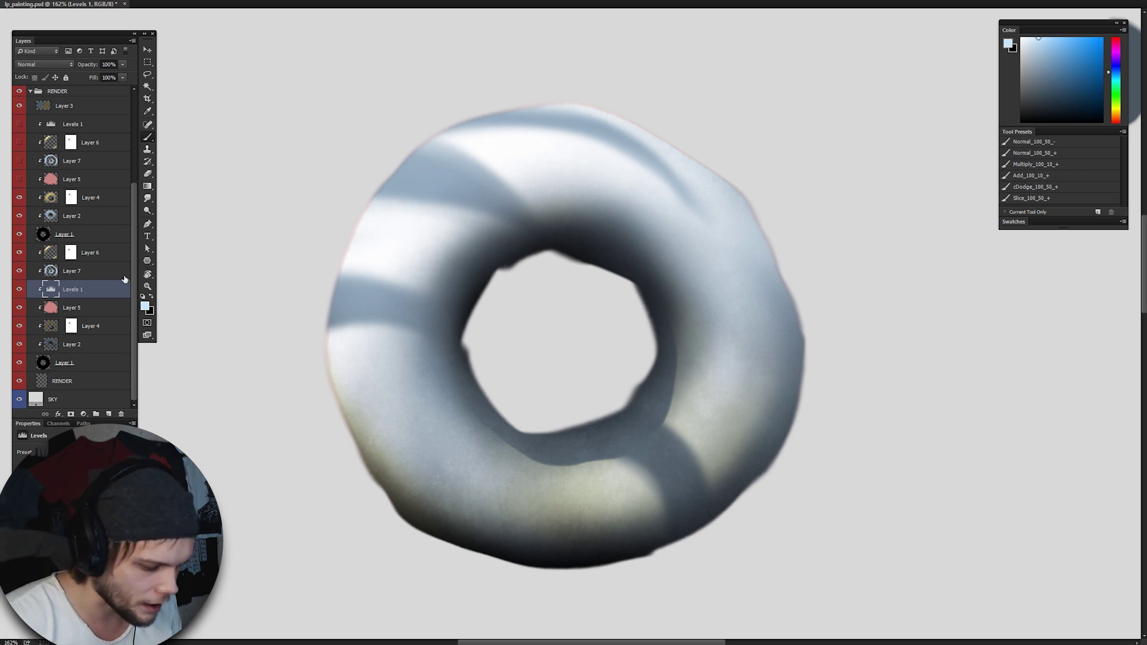
click(89, 325)
click(20, 308)
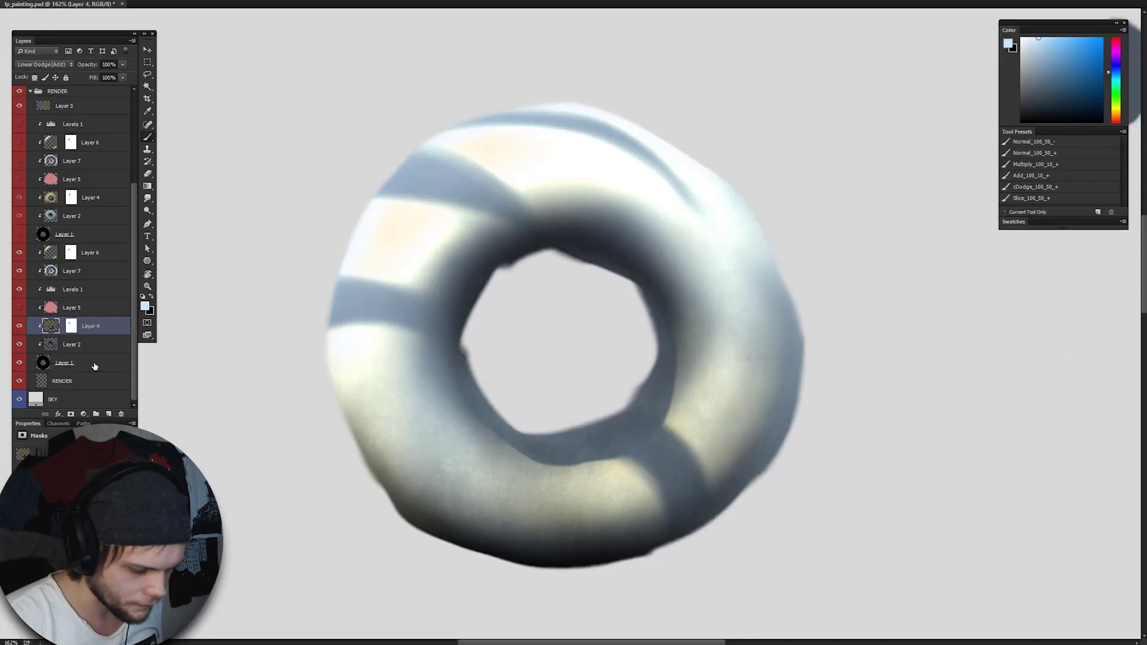
click(19, 253)
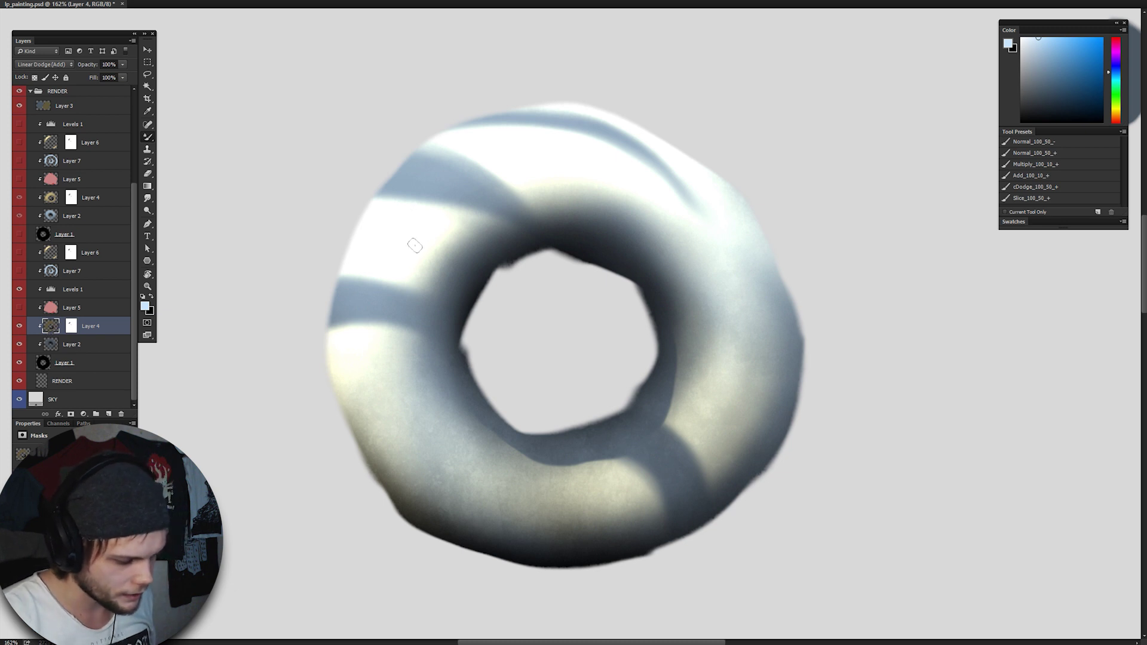
key(ctrl+alt+shift+n)
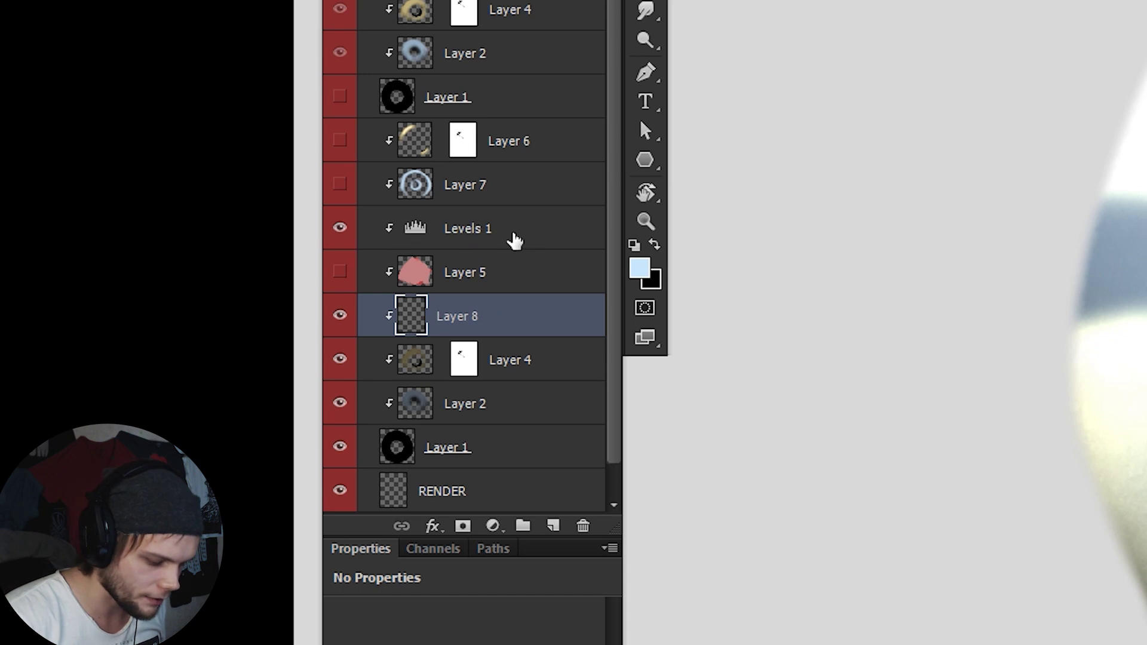
Step: Paint soft black over the donut's overexposed lit areas on Layer 8, and compare the result by toggling Layer 8 and Levels 1
key(d)
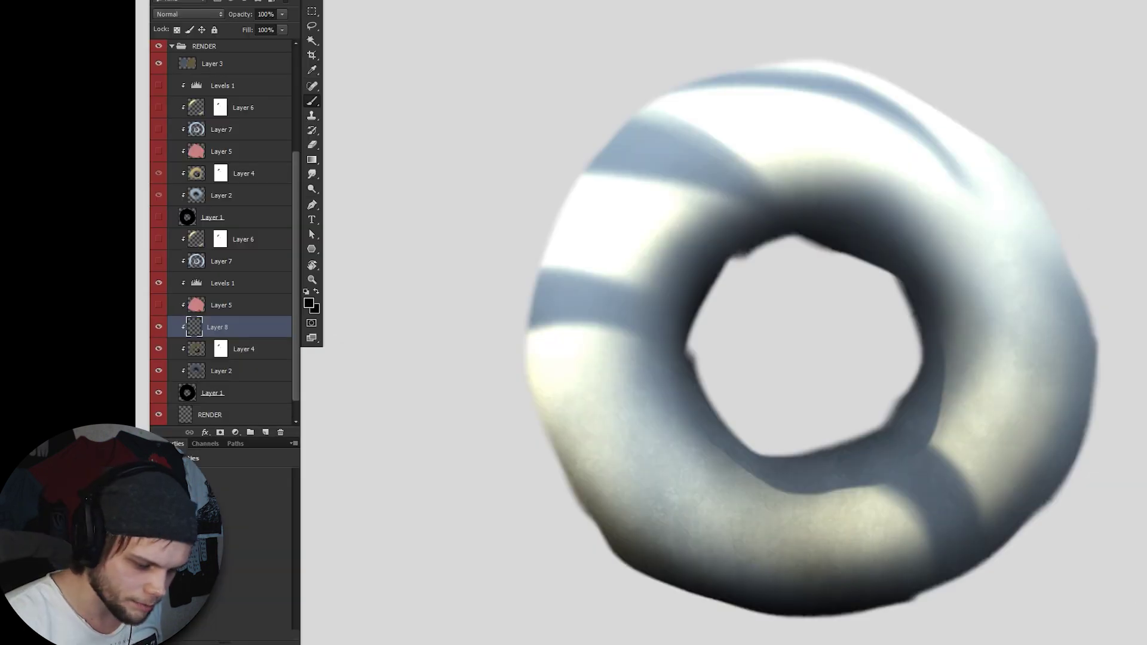
mouse_move(896, 144)
mouse_down()
mouse_move(738, 128)
mouse_move(589, 352)
mouse_move(601, 407)
mouse_up()
drag(589, 287, 592, 394)
mouse_move(897, 168)
mouse_down()
mouse_move(968, 221)
mouse_move(1016, 335)
mouse_up()
drag(1070, 382, 789, 562)
drag(555, 358, 729, 537)
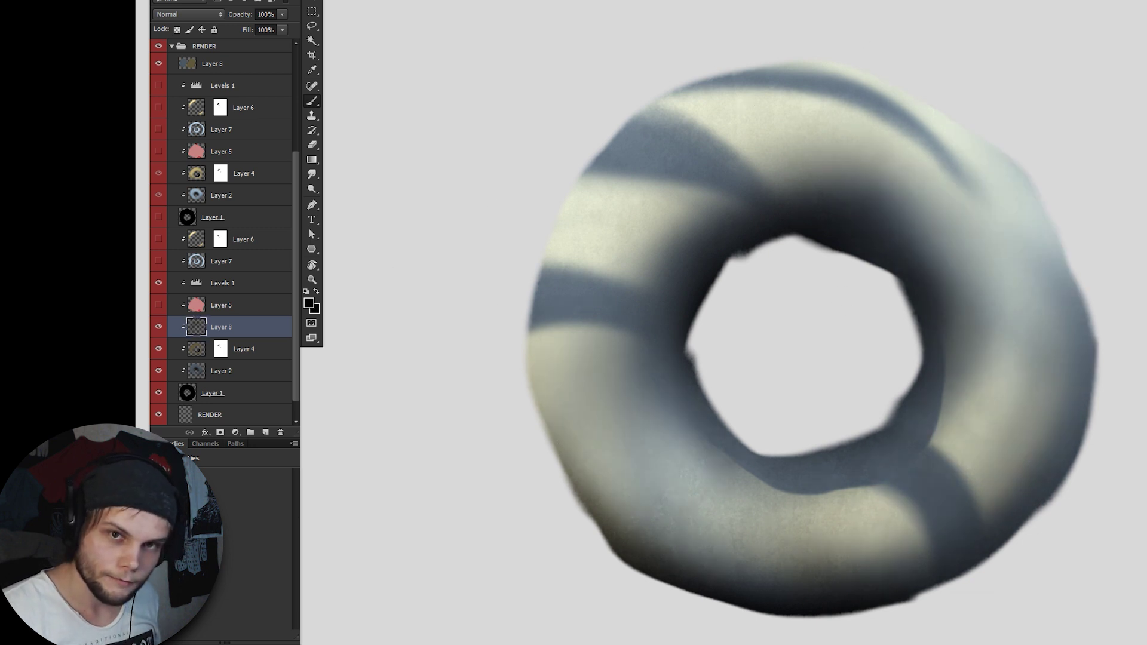
click(158, 326)
click(158, 283)
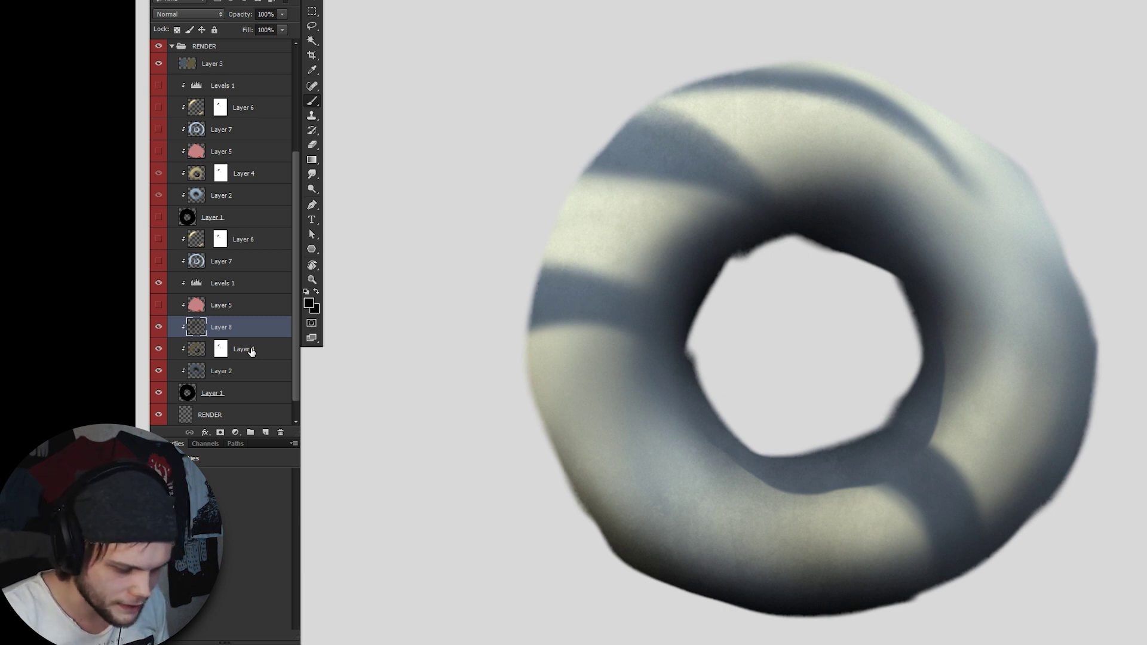
Step: Move Levels 1 above Layer 6 and hide every clipped layer, leaving only the black base Layer 1 of the donut
key(ctrl+0)
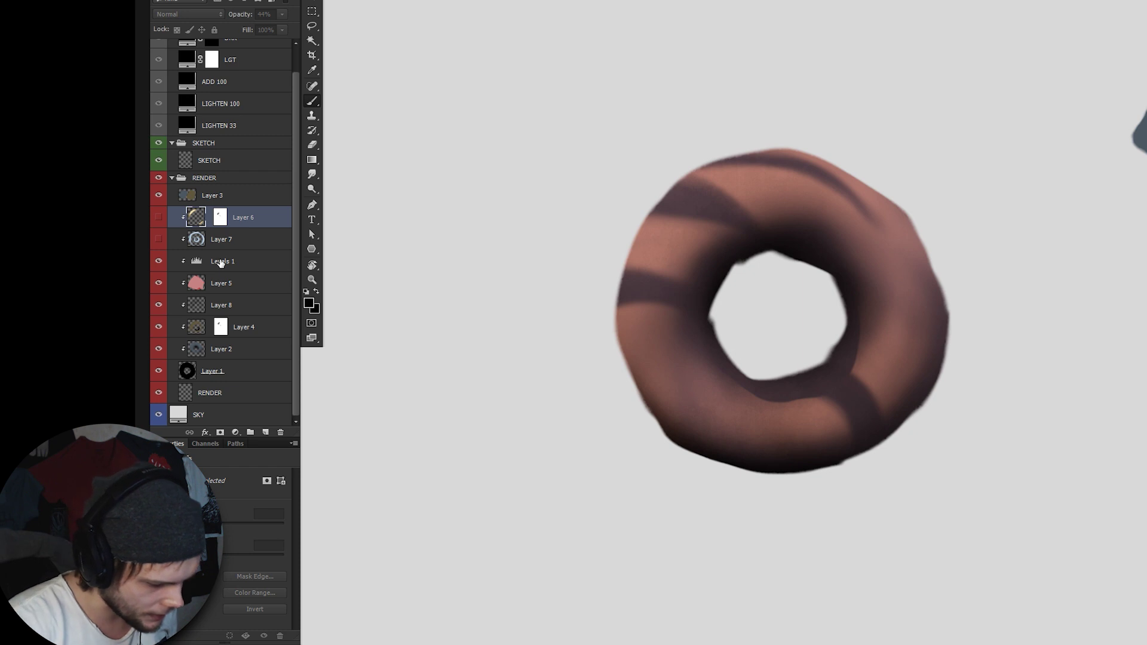
drag(220, 263, 220, 211)
click(158, 217)
drag(156, 288, 158, 349)
click(213, 371)
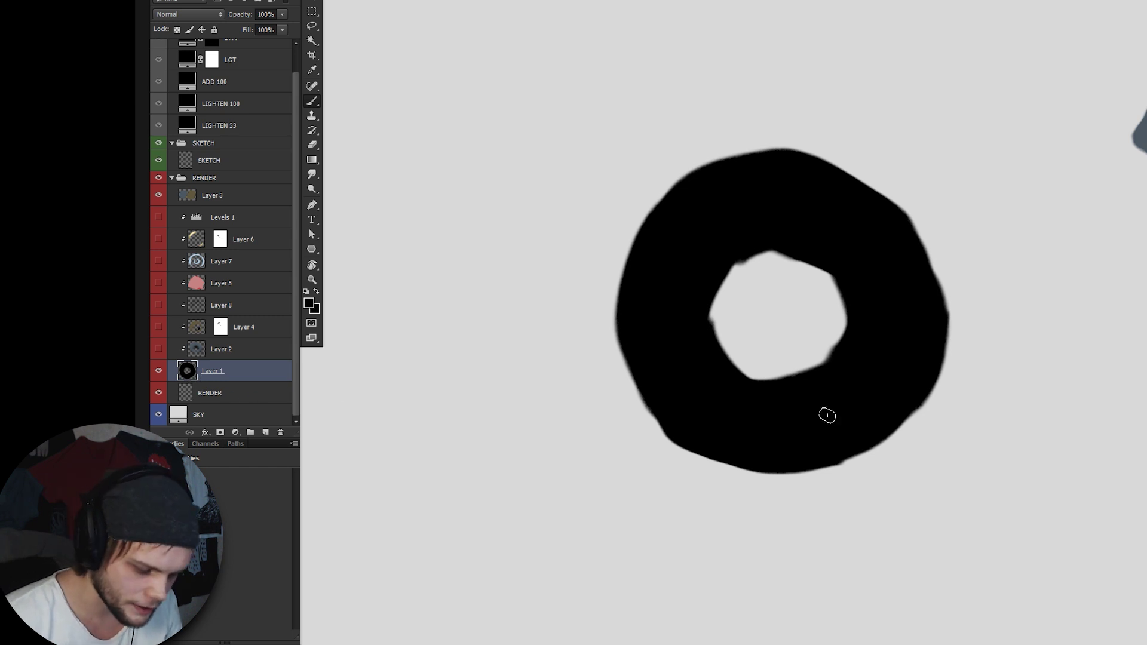
Step: Show the blue ambient Layer 2 and the yellow direct light Layer 4 over the black base
click(158, 349)
click(188, 356)
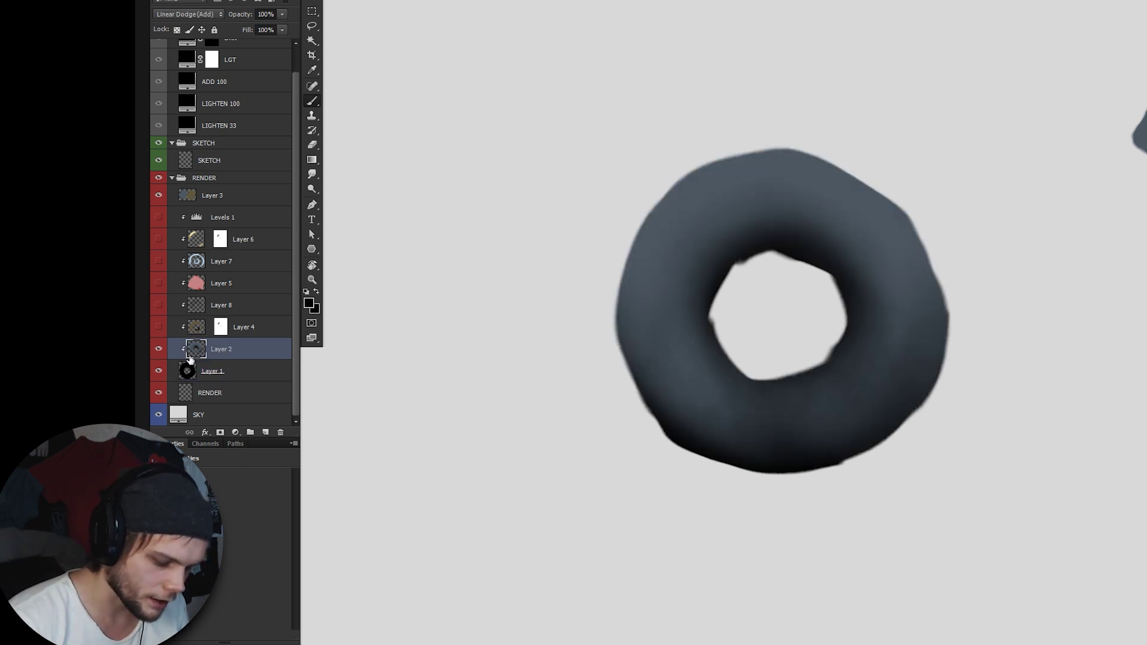
click(159, 327)
click(190, 330)
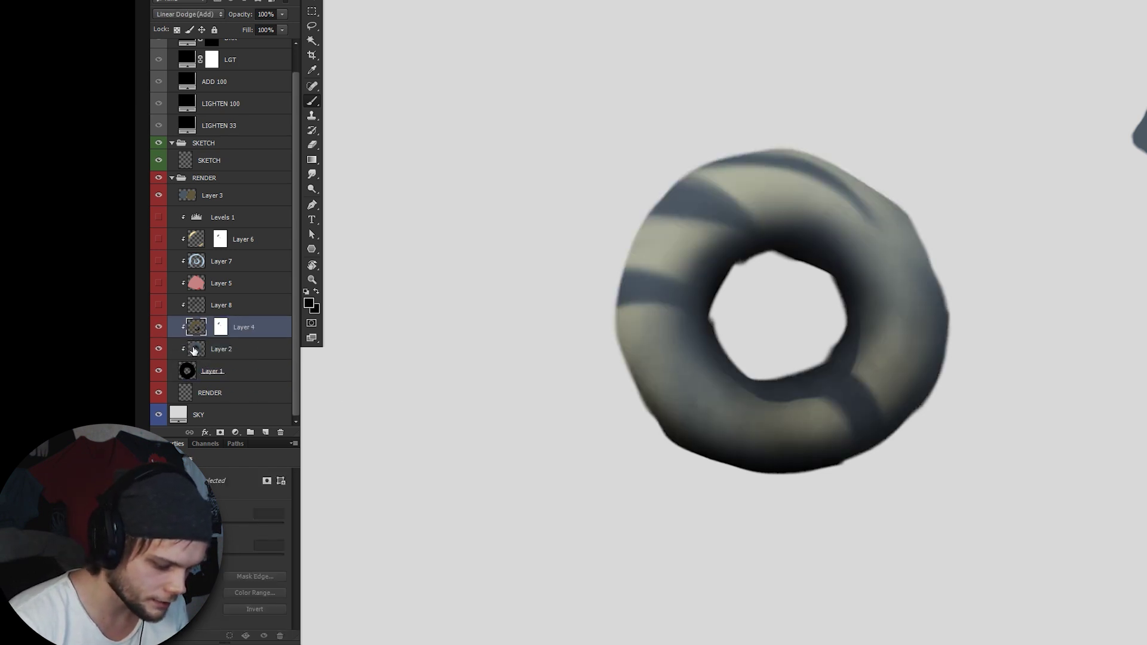
click(193, 351)
click(190, 331)
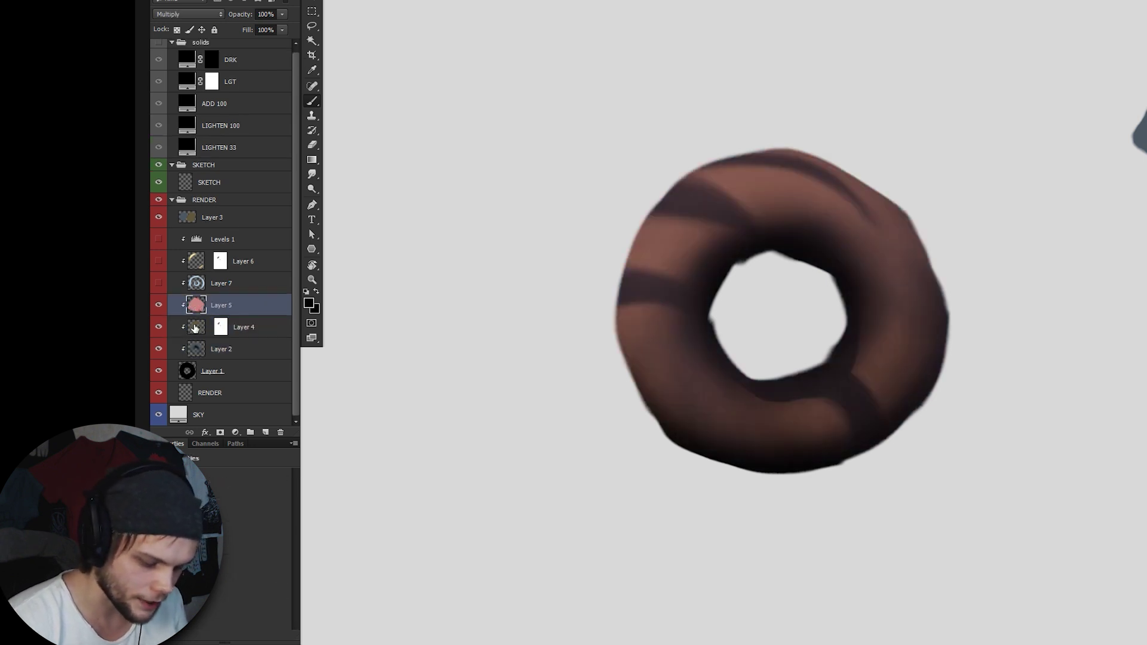
Step: Show highlight Layers 7 and 6 and the Levels 1 correction above pink Layer 5
click(158, 283)
click(158, 261)
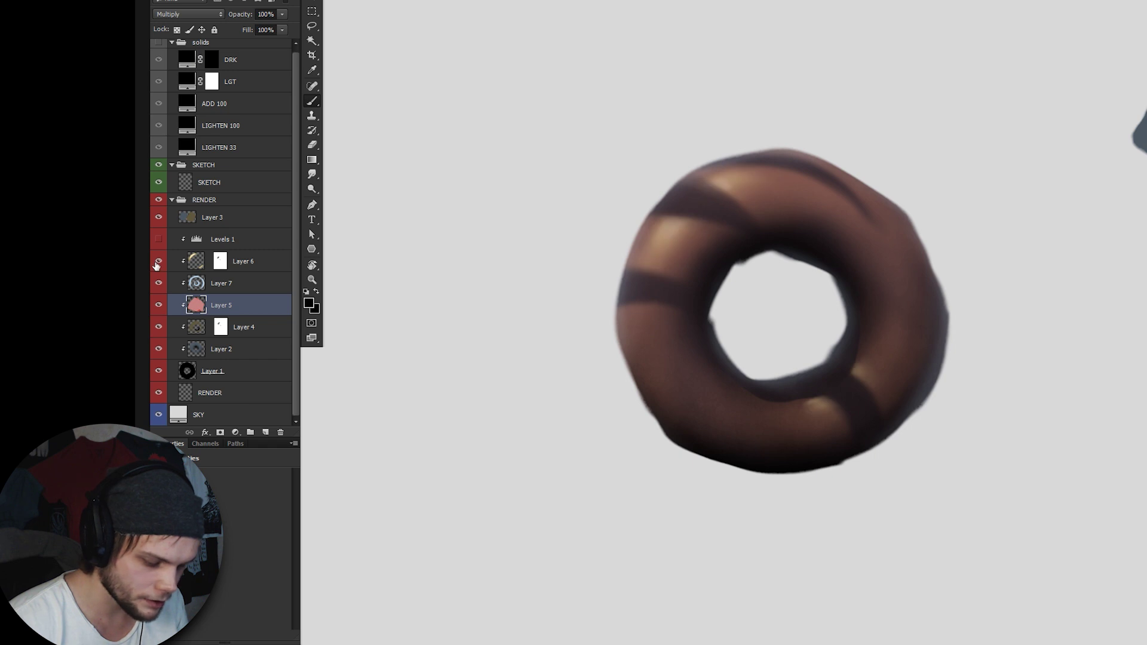
click(158, 239)
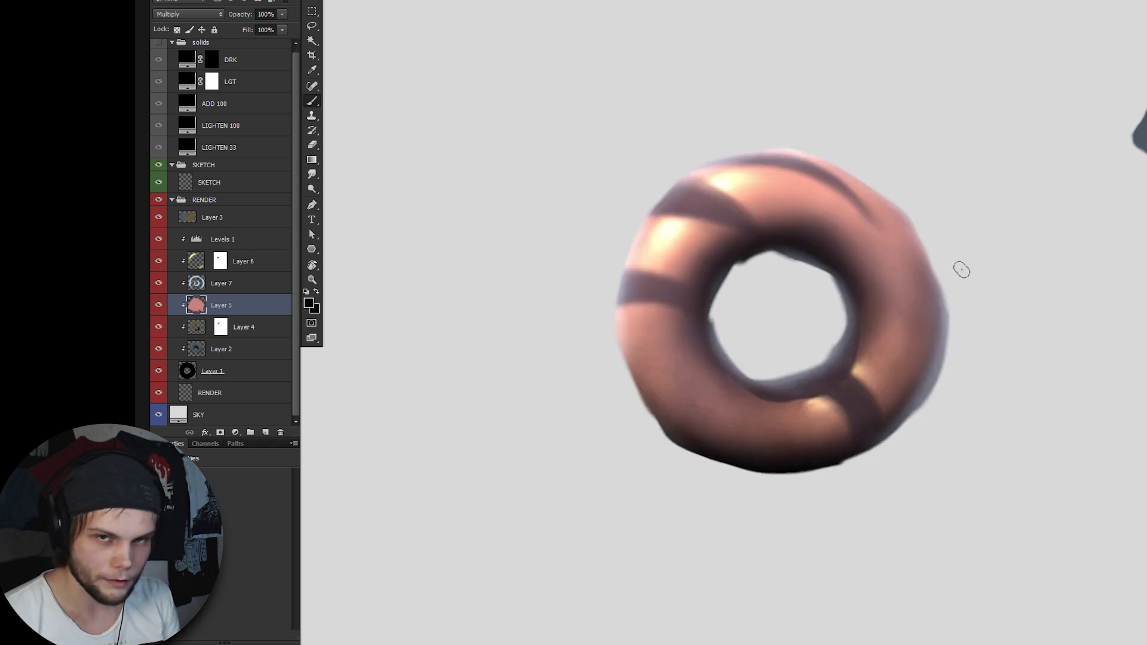
Step: Review the layer build-up by hiding all clipped layers and showing them again one by one from Layer 2 up to Levels 1
click(158, 239)
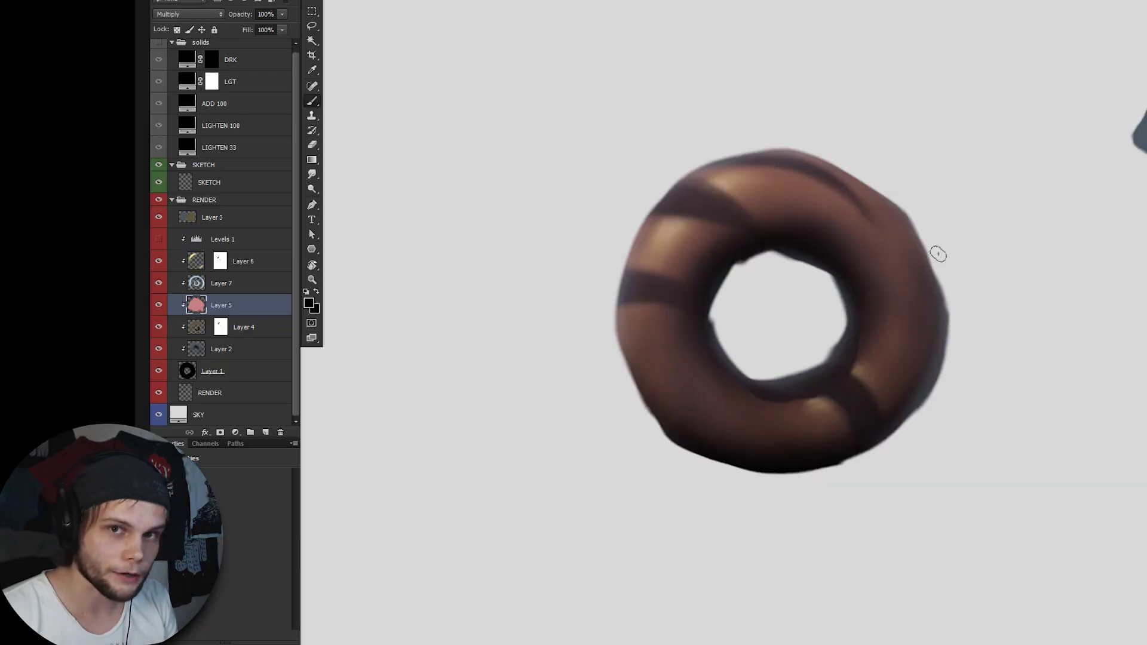
drag(158, 262, 158, 327)
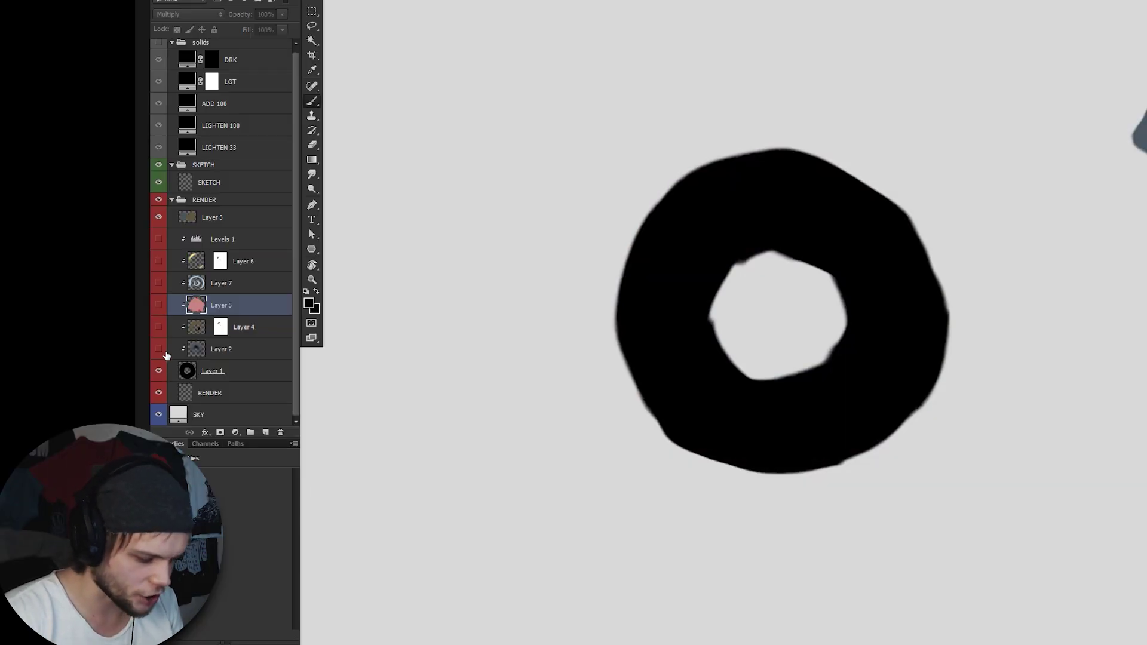
click(159, 349)
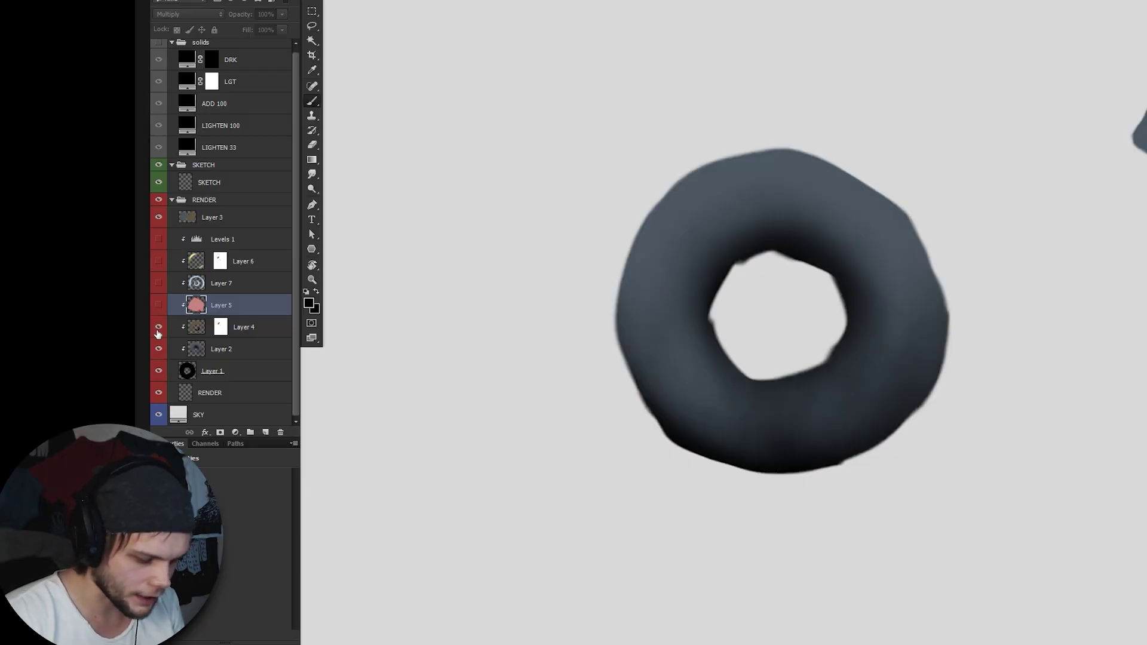
click(158, 327)
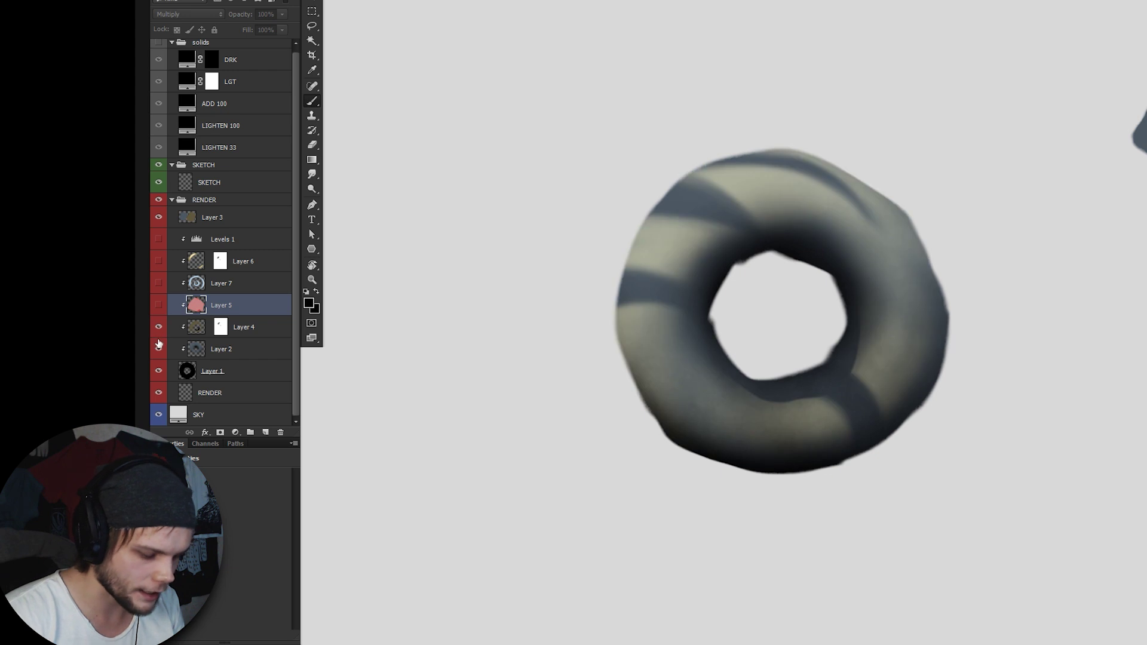
click(158, 305)
click(158, 284)
click(158, 261)
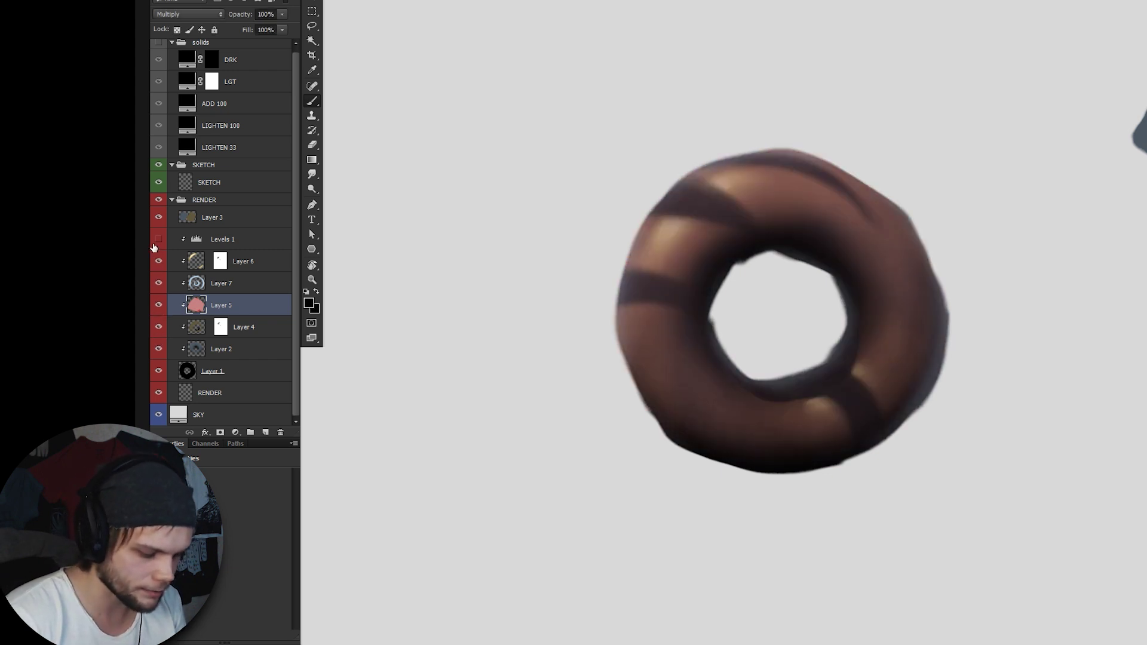
click(159, 239)
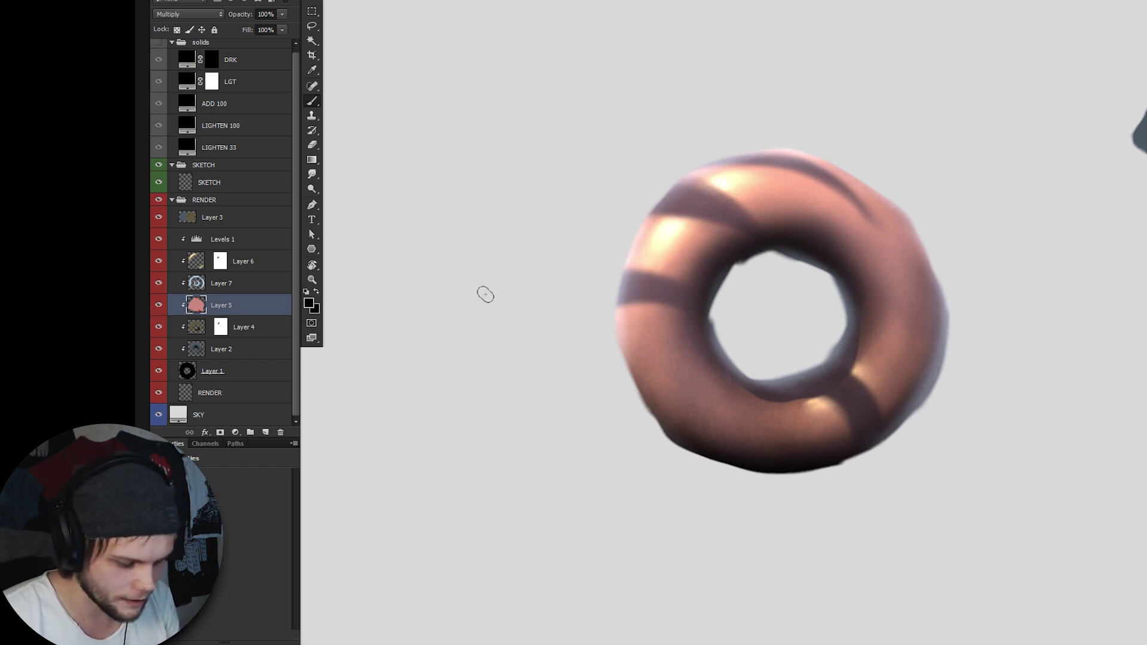
Step: Switch to the image viewer and examine the pointed ear, gold jewellery and eyebrow rings in the finished portrait painting
key(ctrl+minus)
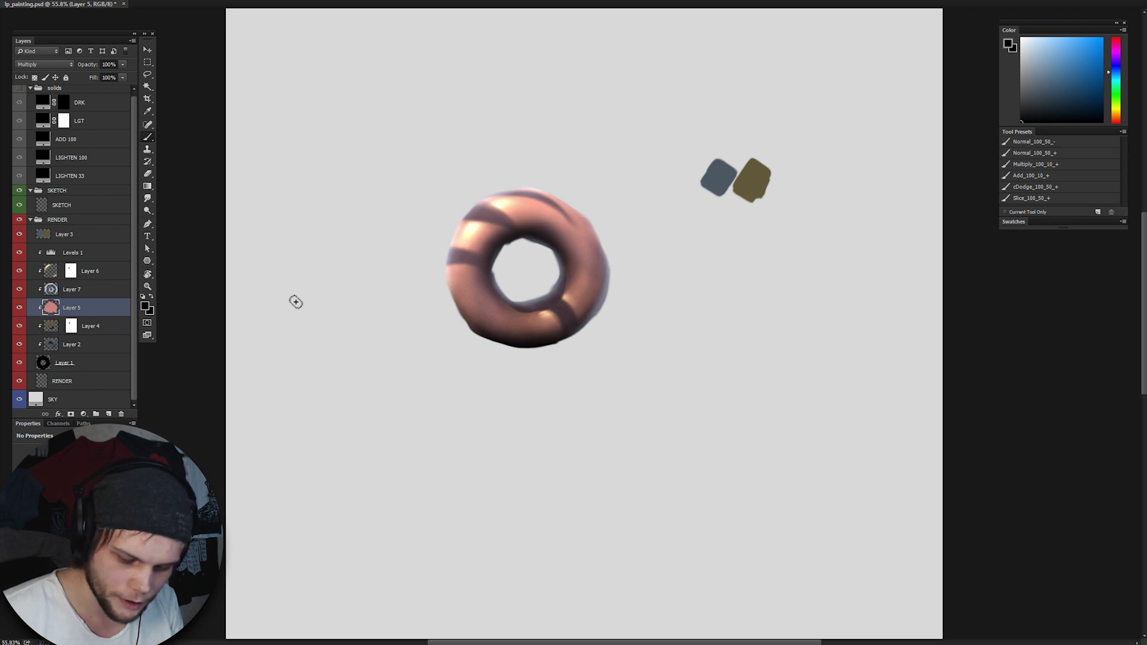
key(alt+Tab)
mouse_move(597, 396)
mouse_down()
mouse_move(611, 427)
mouse_move(579, 442)
mouse_up()
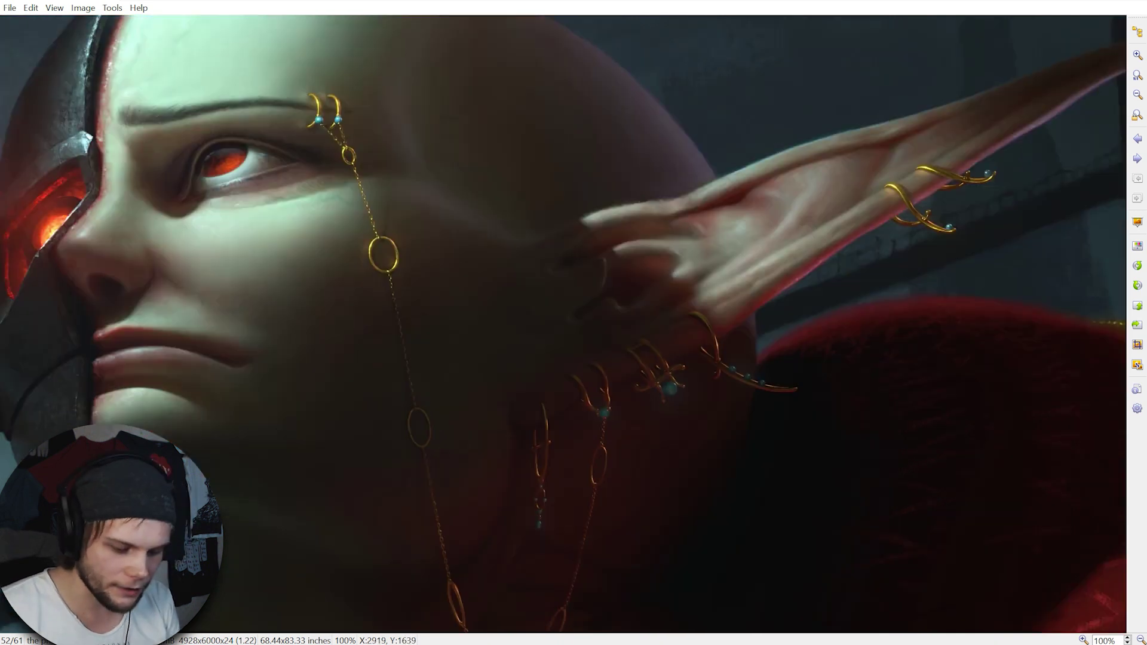
drag(934, 204, 839, 224)
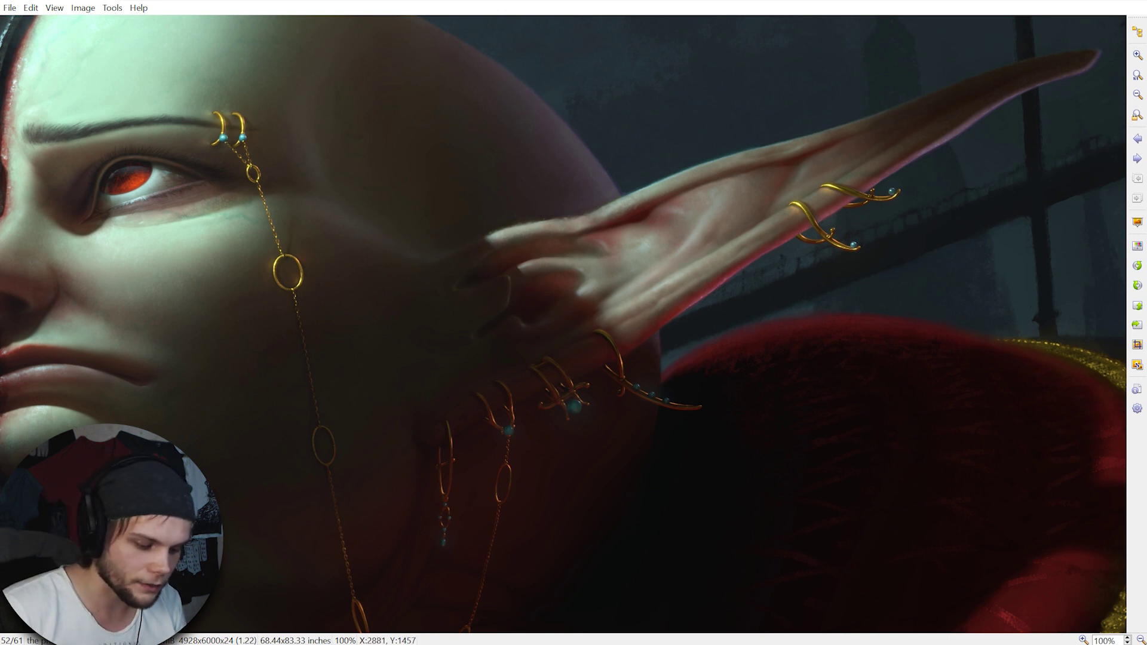
mouse_move(507, 326)
mouse_down()
mouse_move(589, 305)
mouse_move(511, 324)
mouse_up()
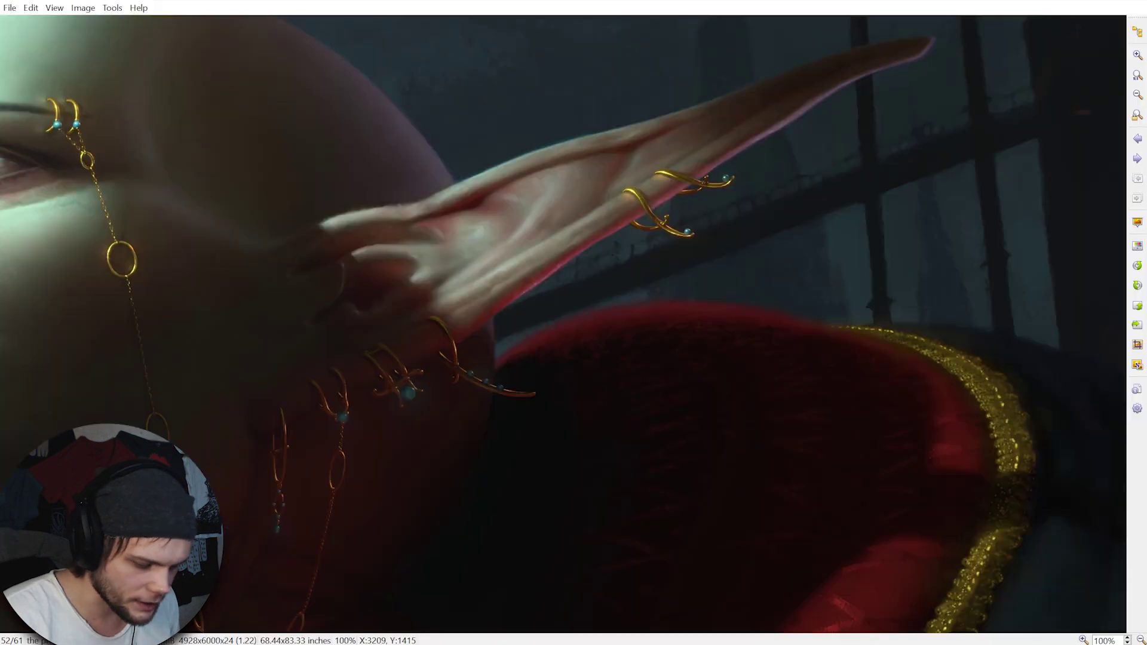
drag(509, 231, 474, 269)
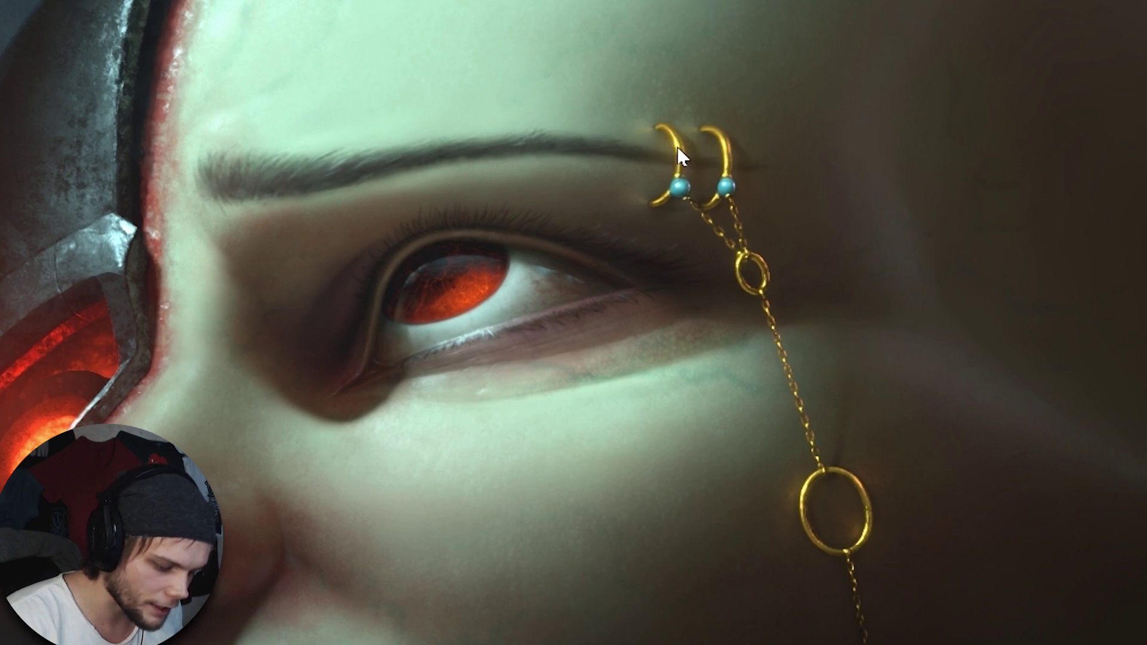
drag(553, 198, 762, 132)
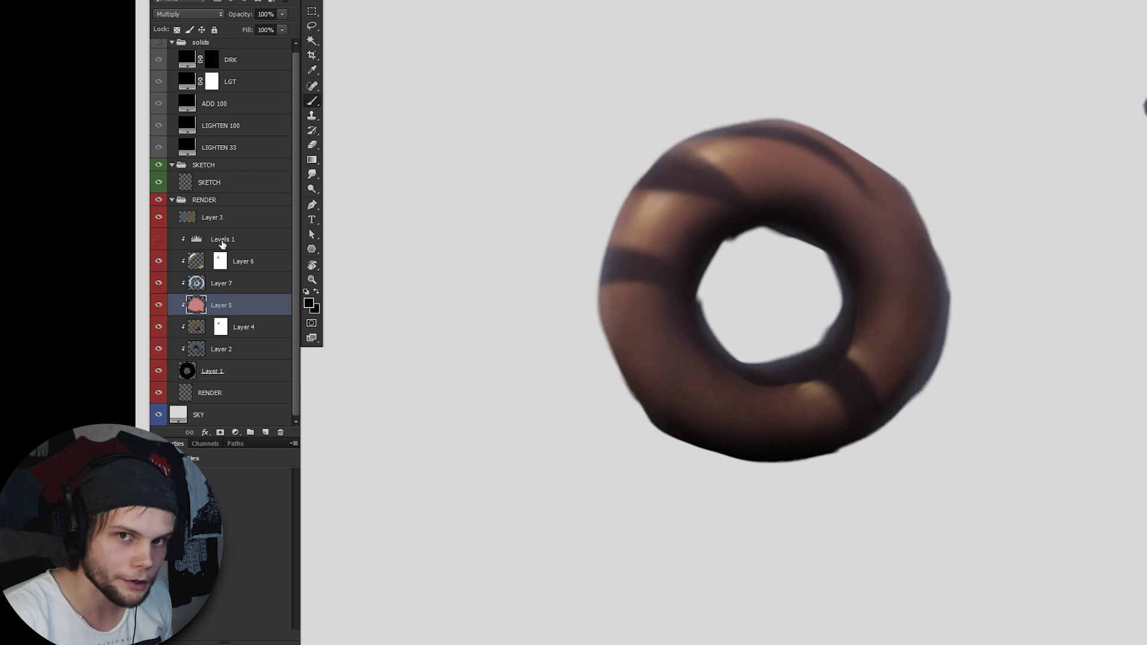
Step: Move pink Layer 5 above highlight Layers 6 and 7, and paint cream highlights on Layer 6 beneath it
drag(230, 307, 236, 253)
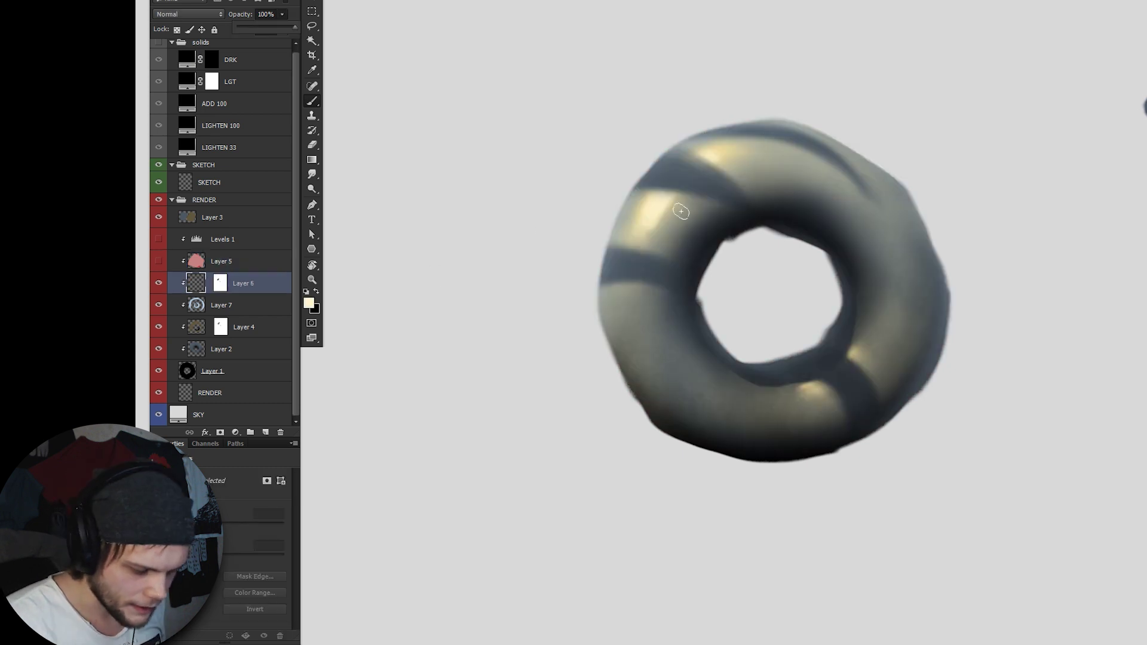
mouse_move(654, 203)
mouse_down()
mouse_move(668, 195)
mouse_move(636, 269)
mouse_up()
drag(708, 161, 768, 149)
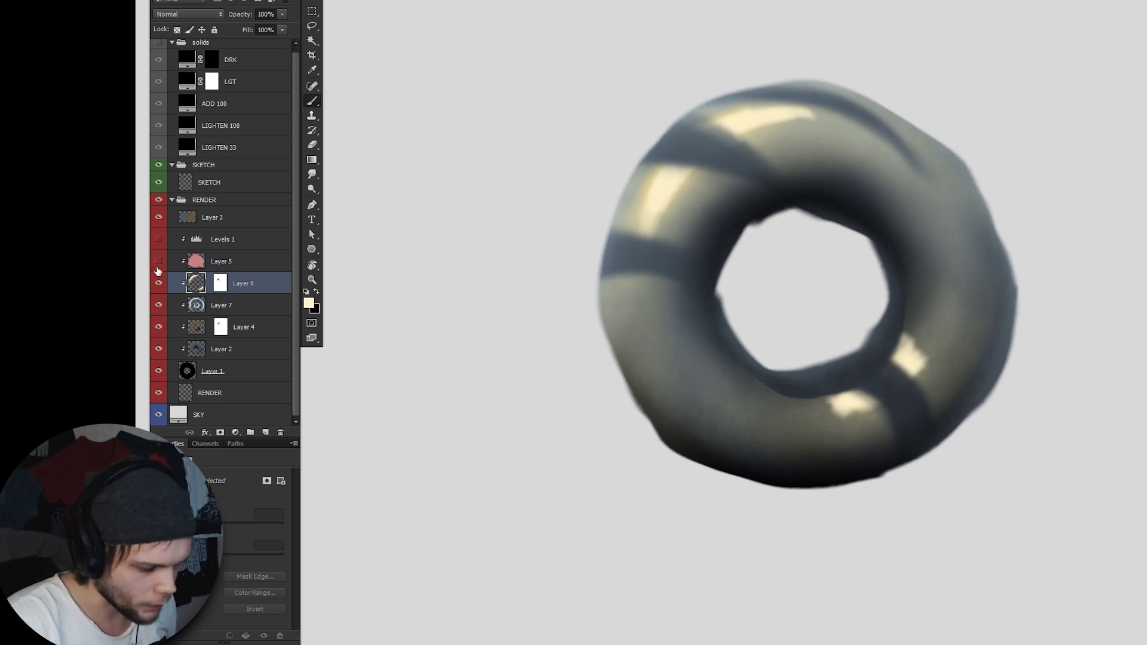
click(157, 263)
click(185, 268)
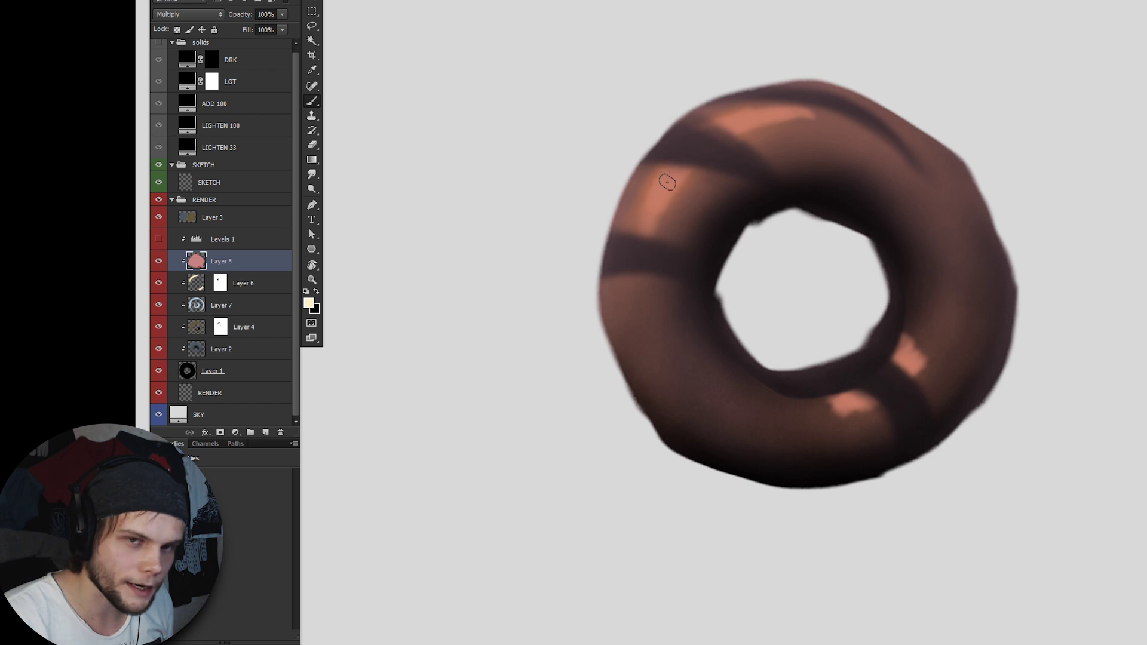
Step: Paint cream highlights on Layer 6 beside the donut's lower shadow band and on its upper lit area
click(190, 286)
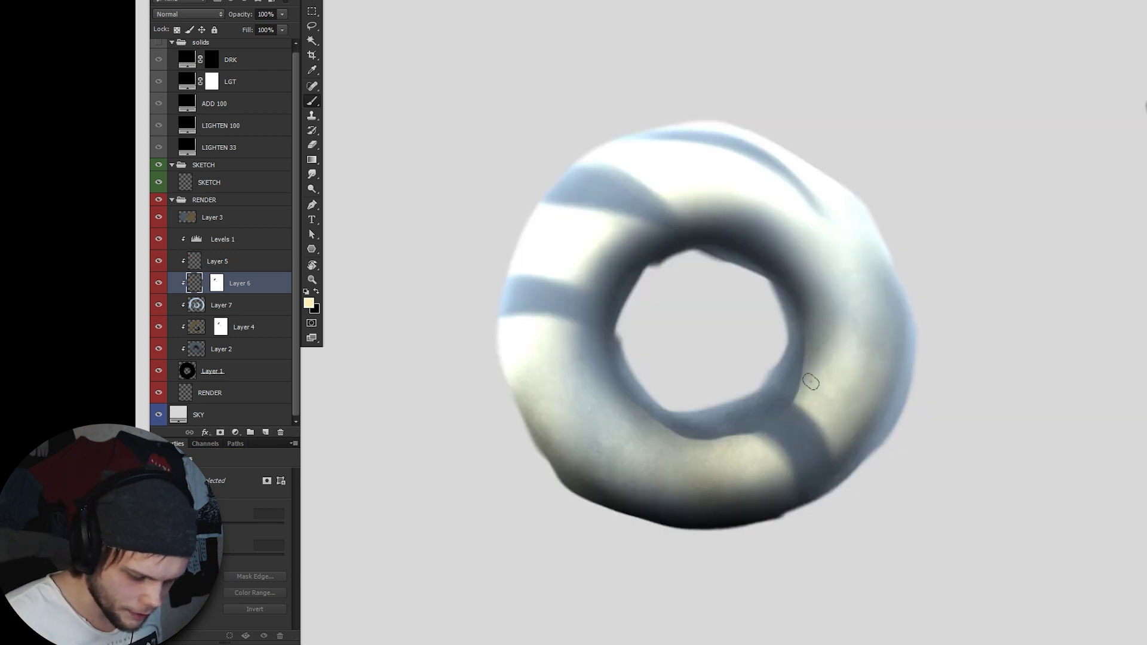
mouse_move(810, 382)
mouse_down()
mouse_move(760, 441)
mouse_move(815, 378)
mouse_move(768, 429)
mouse_move(738, 438)
mouse_up()
mouse_move(807, 372)
mouse_down()
mouse_move(786, 415)
mouse_move(707, 456)
mouse_move(803, 407)
mouse_move(819, 365)
mouse_move(771, 412)
mouse_up()
mouse_move(741, 454)
mouse_down()
mouse_move(822, 356)
mouse_move(828, 379)
mouse_up()
drag(616, 179, 645, 165)
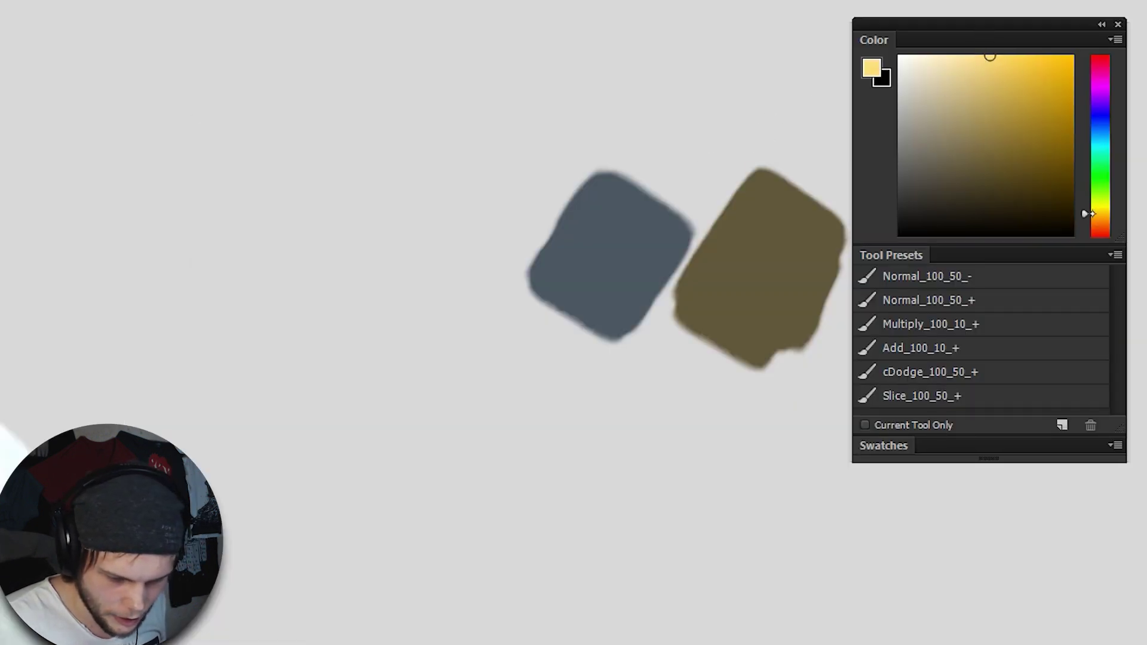
Step: Choose a saturated golden yellow and paint it over the whole donut on the Multiply Layer 5
mouse_move(1016, 76)
mouse_down()
mouse_move(1012, 41)
mouse_move(1024, 84)
mouse_move(1016, 34)
mouse_up()
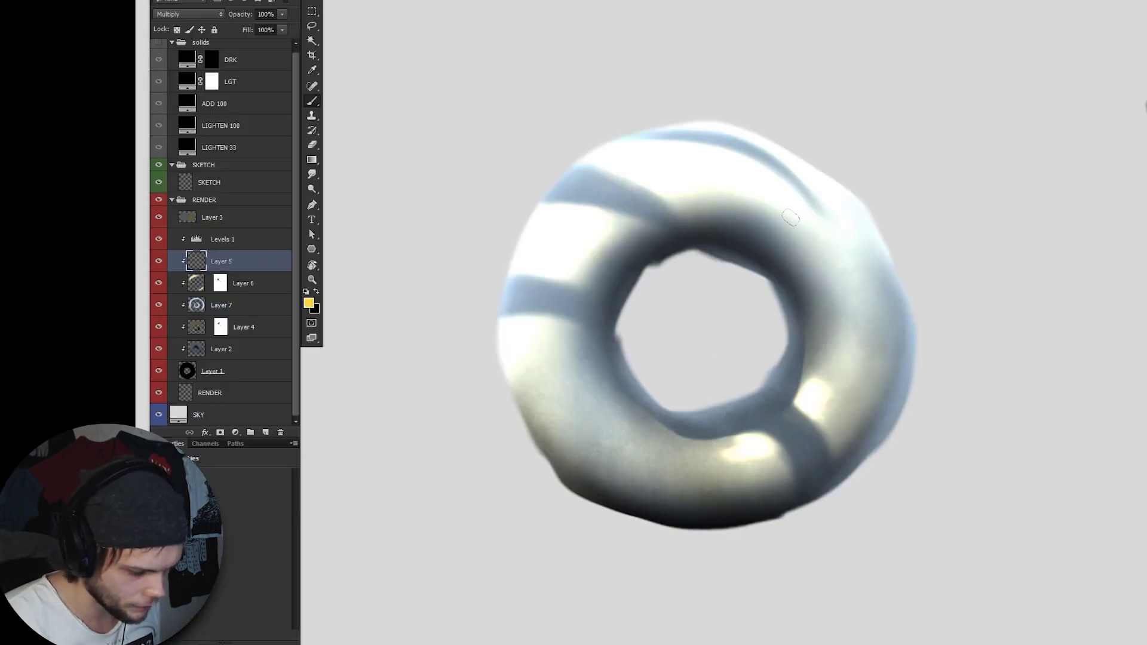
drag(770, 245, 849, 197)
drag(777, 179, 687, 198)
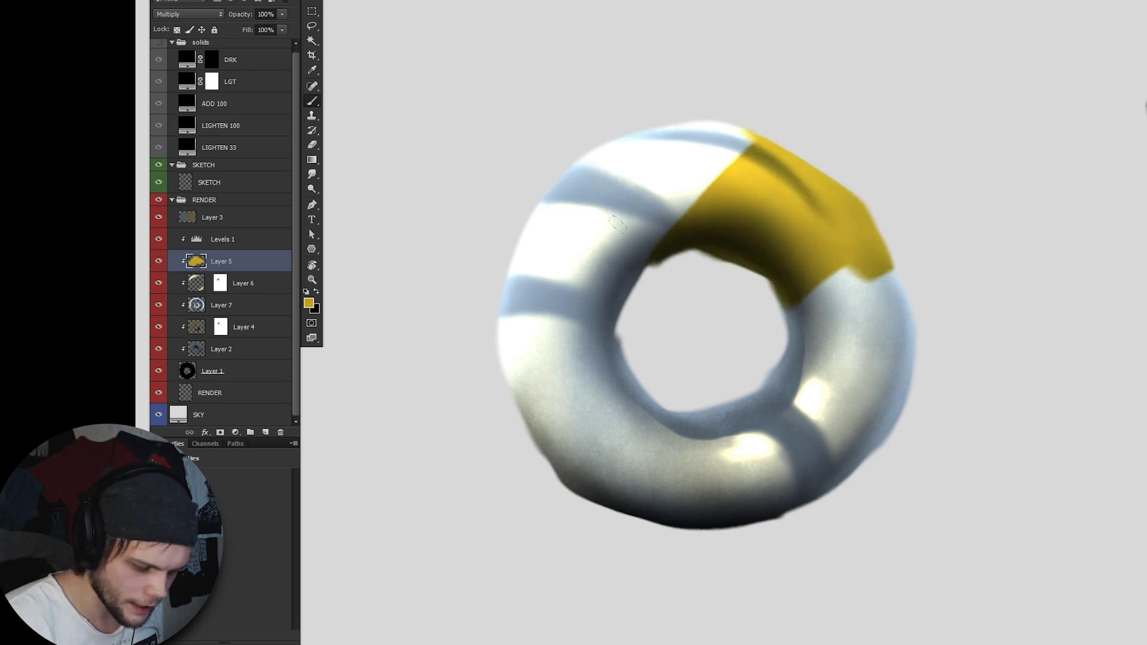
mouse_move(753, 137)
mouse_down()
mouse_move(674, 115)
mouse_move(592, 251)
mouse_up()
mouse_move(658, 128)
mouse_down()
mouse_move(516, 234)
mouse_move(573, 200)
mouse_move(551, 330)
mouse_move(605, 245)
mouse_move(499, 450)
mouse_move(545, 435)
mouse_move(537, 486)
mouse_move(653, 352)
mouse_move(578, 503)
mouse_move(754, 334)
mouse_move(674, 465)
mouse_up()
drag(765, 496, 866, 287)
mouse_move(777, 179)
mouse_down()
mouse_move(645, 155)
mouse_move(532, 353)
mouse_up()
drag(813, 210, 860, 257)
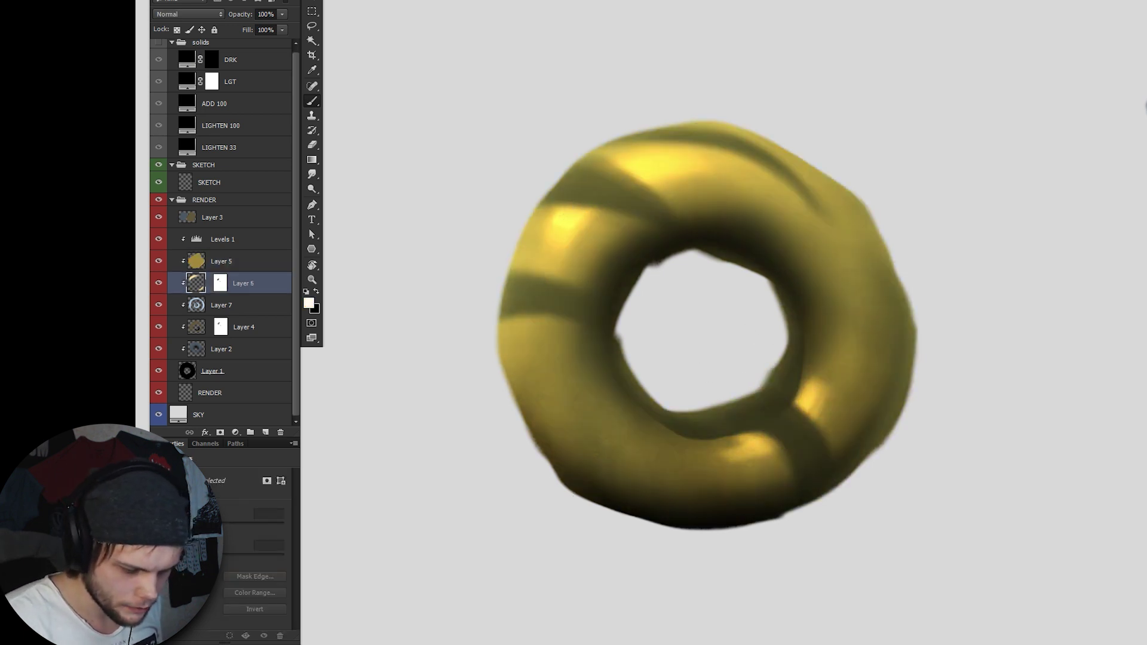
Step: Set the white input of Levels 1 to 60 and lower the opacity of light Layers 2 and 4 together
key(ctrl+alt+z)
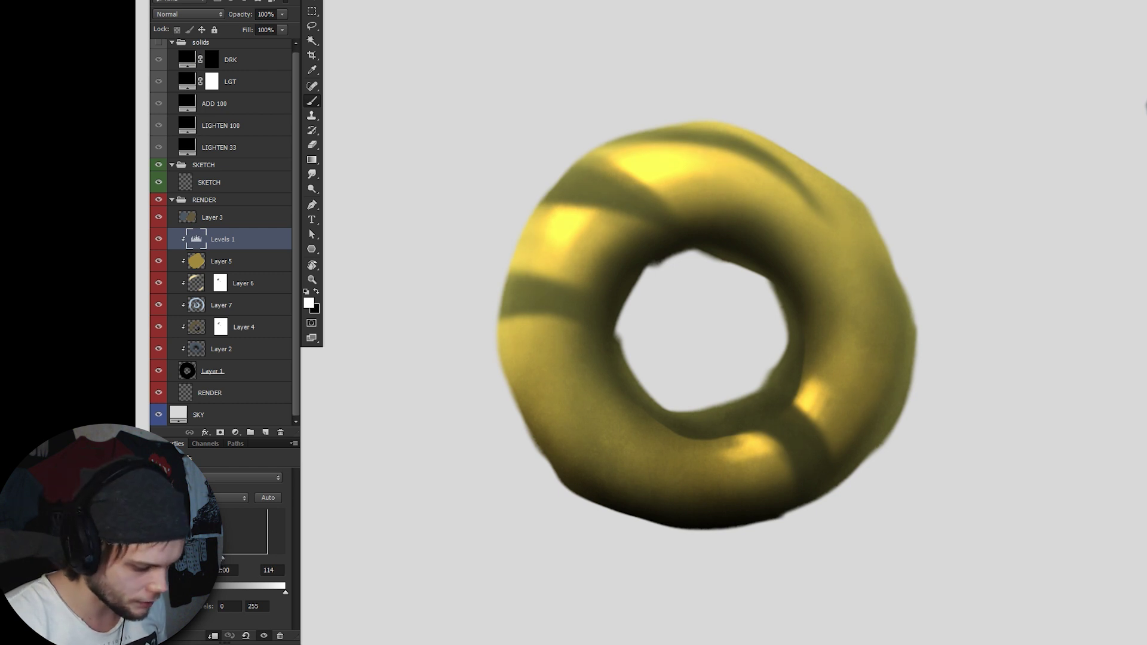
drag(222, 559, 188, 559)
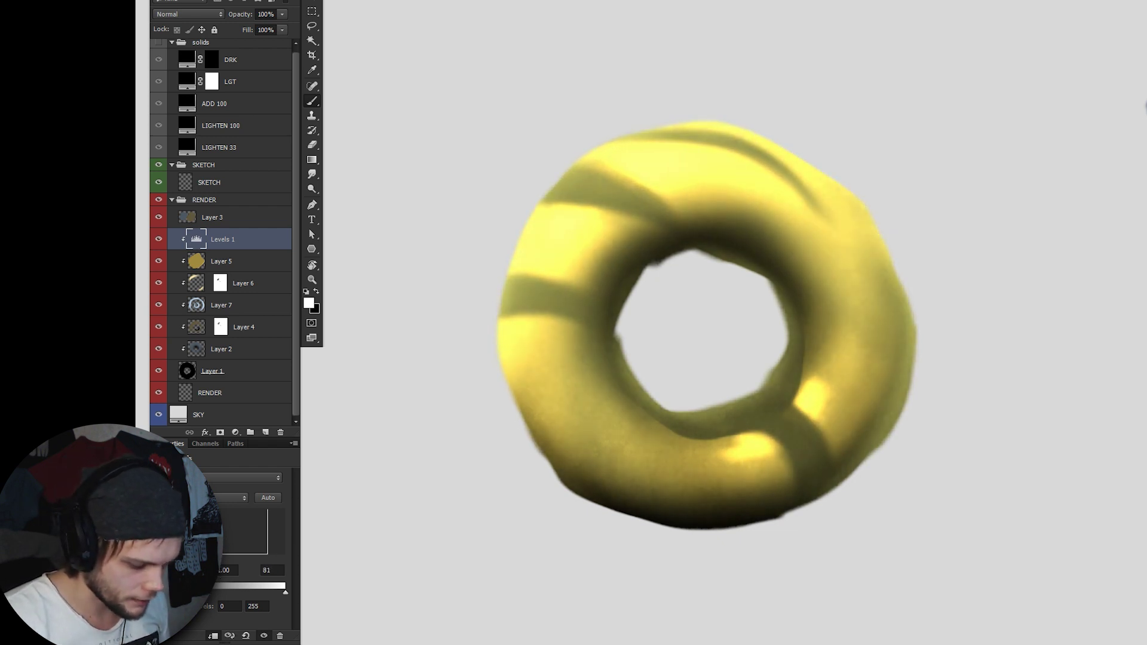
click(236, 329)
shift+click(236, 351)
click(282, 13)
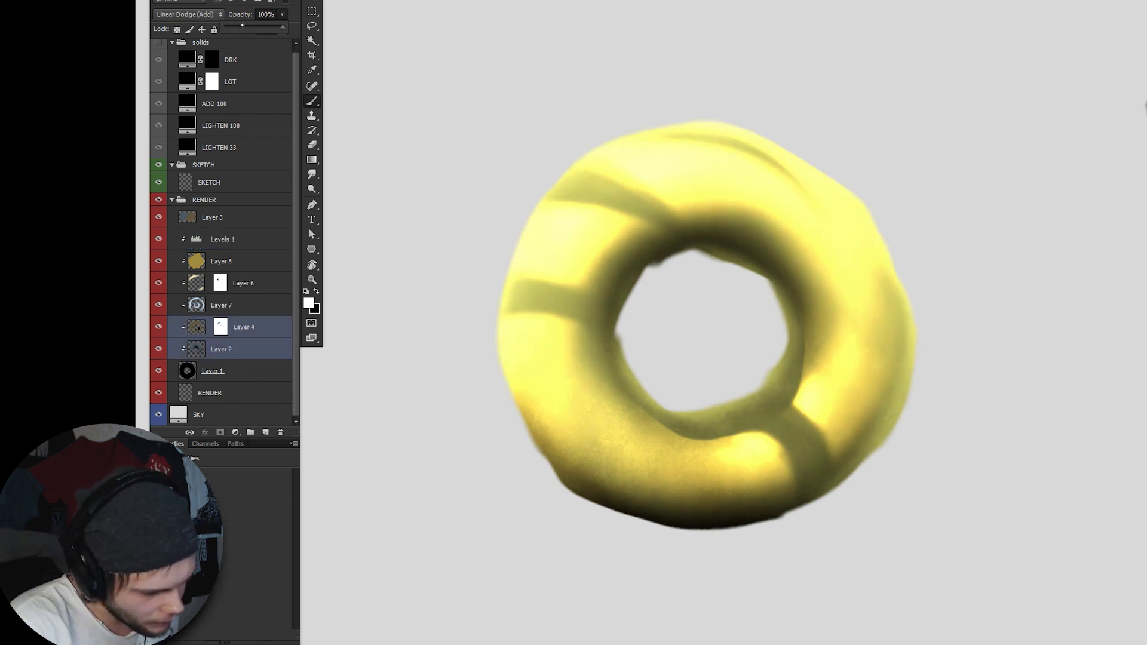
drag(285, 28, 247, 26)
click(231, 246)
click(222, 239)
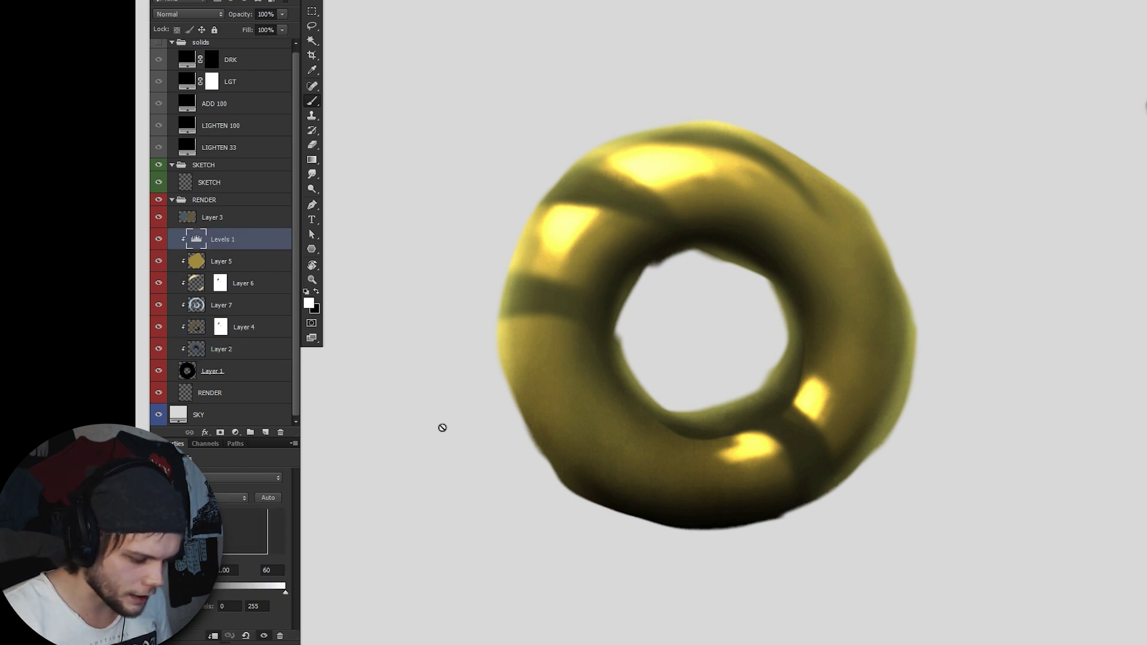
click(195, 263)
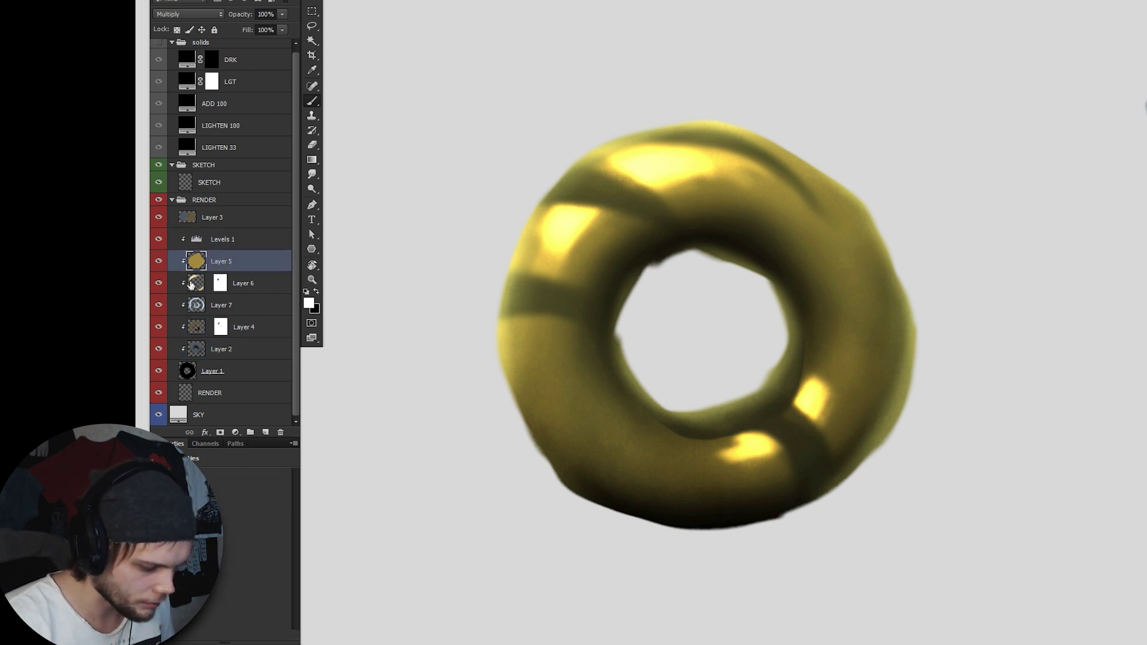
Step: Paint pale blue reflected light around the donut's outer edge and along its inner rim on the 32% opacity Layer 7
click(195, 284)
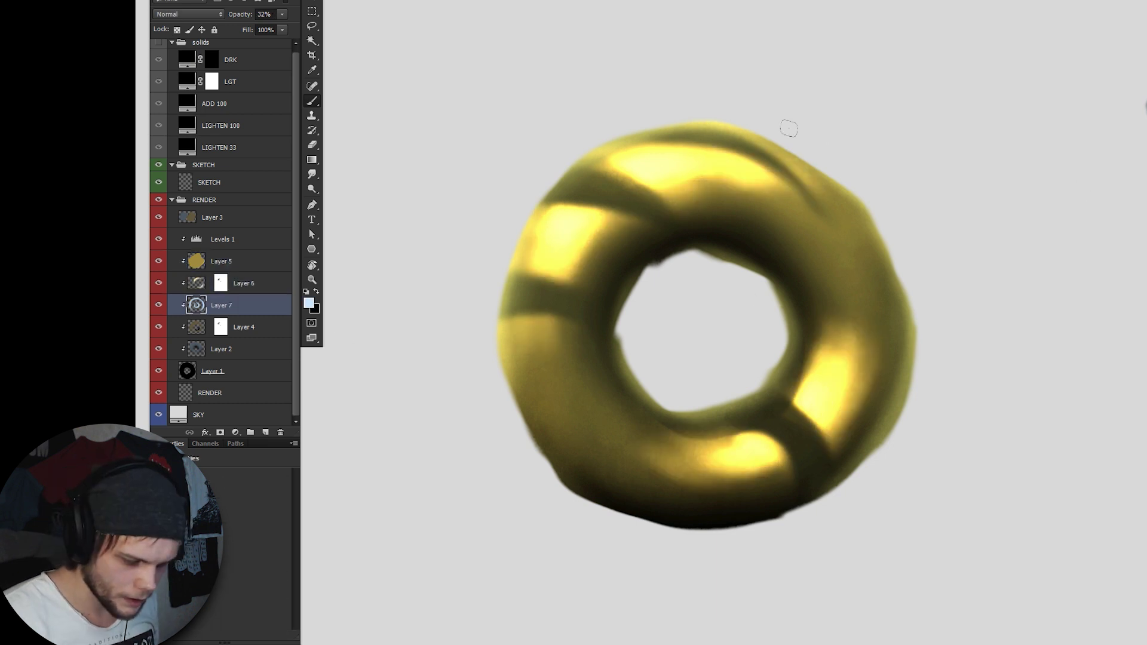
drag(837, 190, 882, 251)
drag(831, 185, 900, 316)
mouse_move(858, 211)
mouse_down()
mouse_move(906, 363)
mouse_move(871, 450)
mouse_up()
drag(760, 278, 793, 324)
mouse_move(747, 396)
mouse_down()
mouse_move(655, 348)
mouse_move(615, 353)
mouse_move(672, 406)
mouse_move(636, 380)
mouse_up()
drag(501, 389, 497, 263)
drag(562, 476, 502, 278)
drag(601, 503, 502, 358)
mouse_move(583, 156)
mouse_down()
mouse_move(481, 287)
mouse_move(515, 257)
mouse_up()
drag(658, 126, 515, 177)
drag(610, 143, 763, 131)
drag(669, 111, 898, 179)
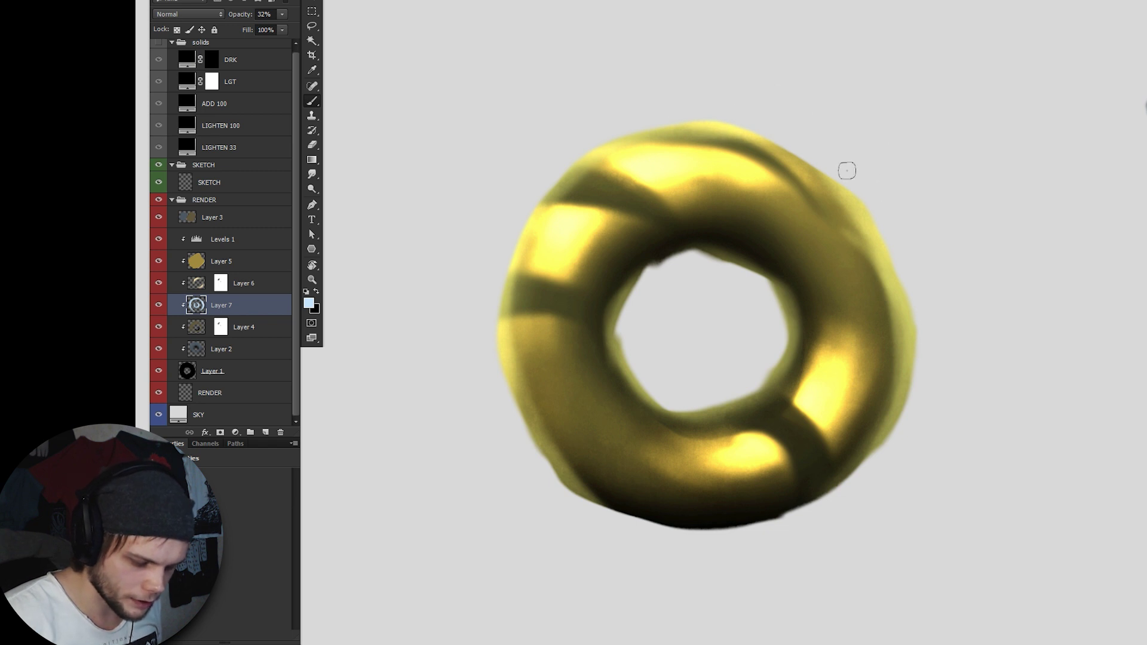
mouse_move(763, 126)
mouse_down()
mouse_move(830, 169)
mouse_move(923, 278)
mouse_move(894, 325)
mouse_move(896, 371)
mouse_up()
drag(861, 445, 890, 317)
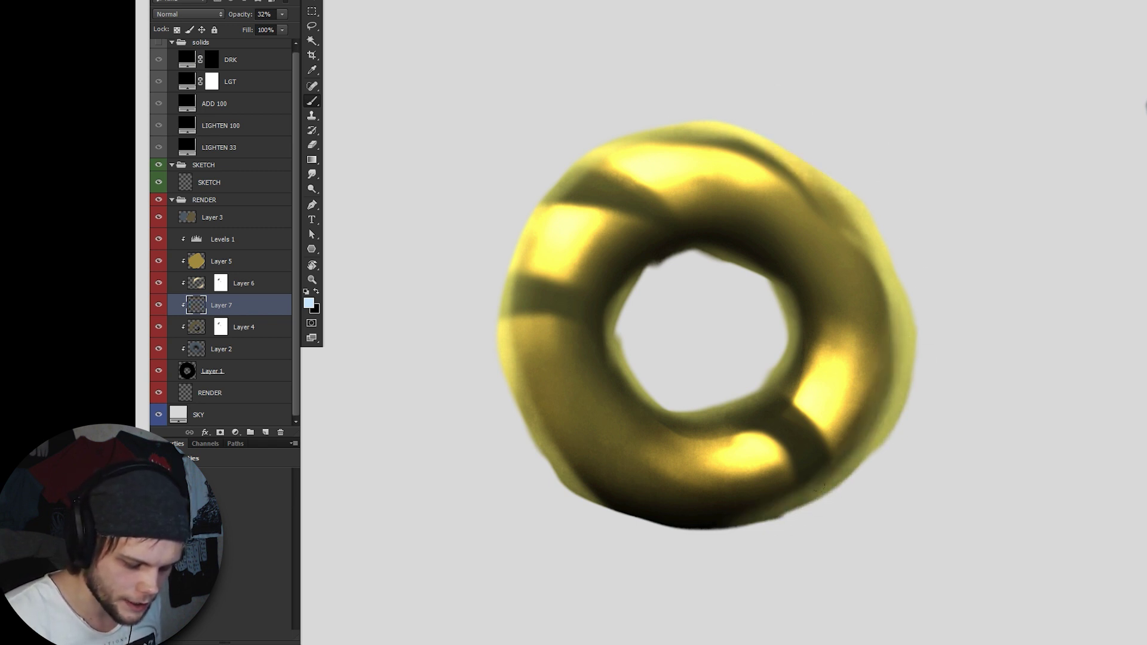
Step: Add grainy pale blue texture to Layer 7 along the donut's lower edge and outer sides
drag(795, 511, 720, 529)
mouse_move(577, 496)
mouse_down()
mouse_move(757, 531)
mouse_move(780, 517)
mouse_up()
mouse_move(887, 364)
mouse_down()
mouse_move(852, 239)
mouse_move(875, 304)
mouse_move(496, 138)
mouse_up()
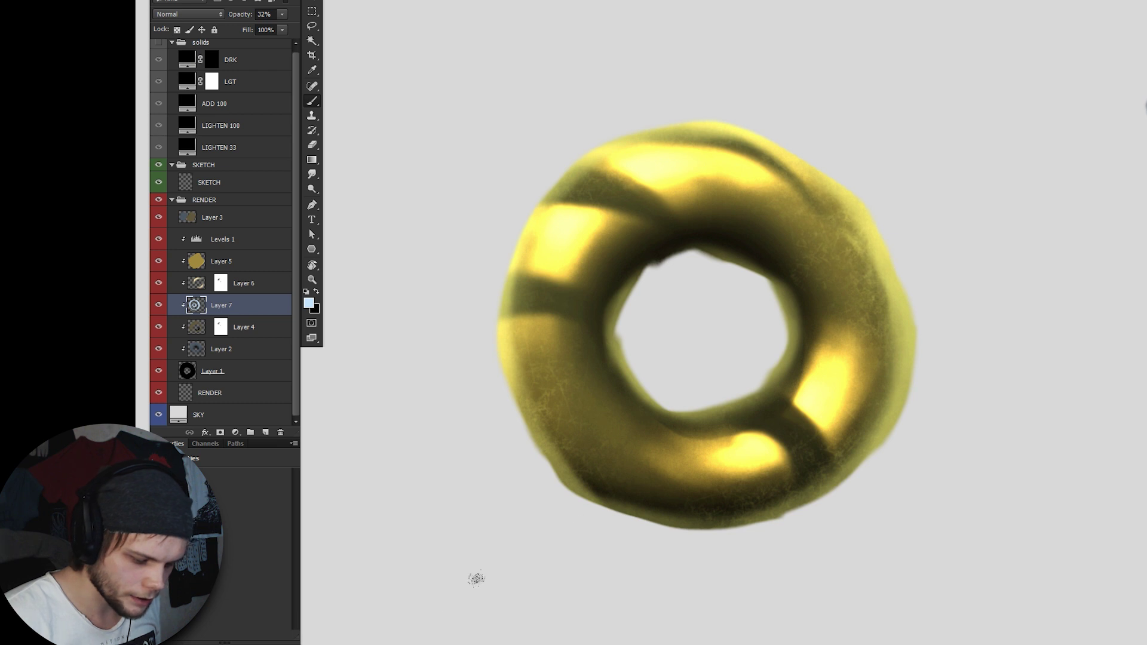
Step: Paint grainy cream texture on Layer 6 around the edges of the lower, left and upper highlights
key(e)
click(199, 290)
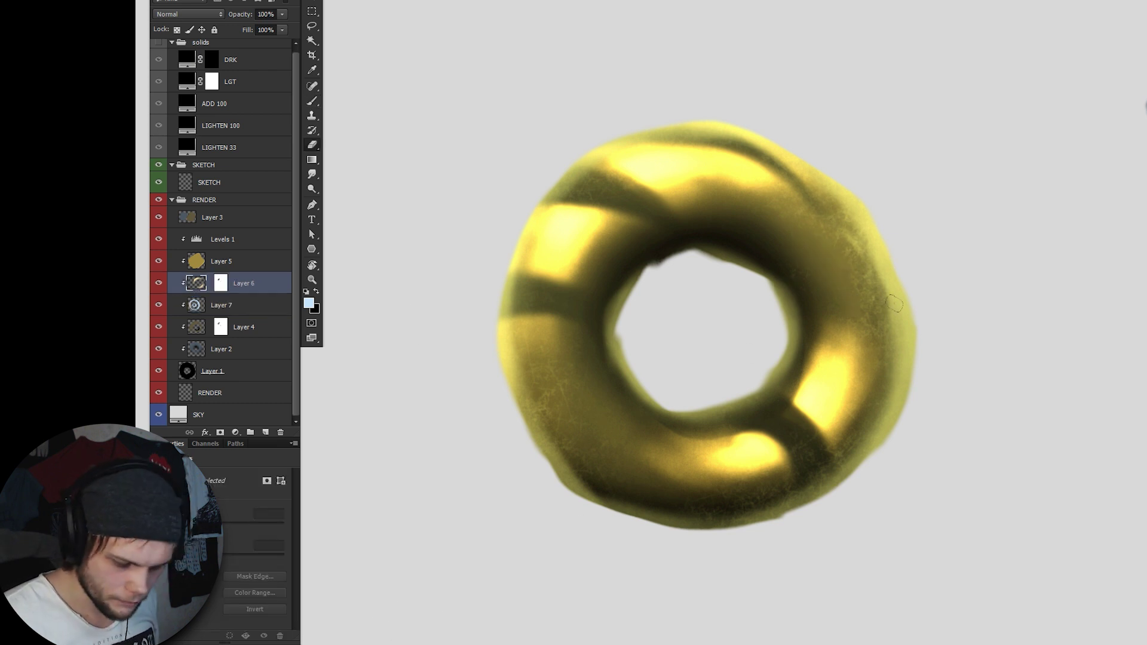
key(b)
alt+click(618, 350)
mouse_move(853, 385)
mouse_down()
mouse_move(809, 313)
mouse_move(838, 322)
mouse_up()
drag(706, 460, 681, 481)
drag(687, 440, 773, 483)
drag(592, 251, 562, 278)
drag(661, 203, 693, 194)
Step: Set the eraser to the old_sword brush preset for scratching into Layer 6
key(x)
key(e)
right_click(677, 196)
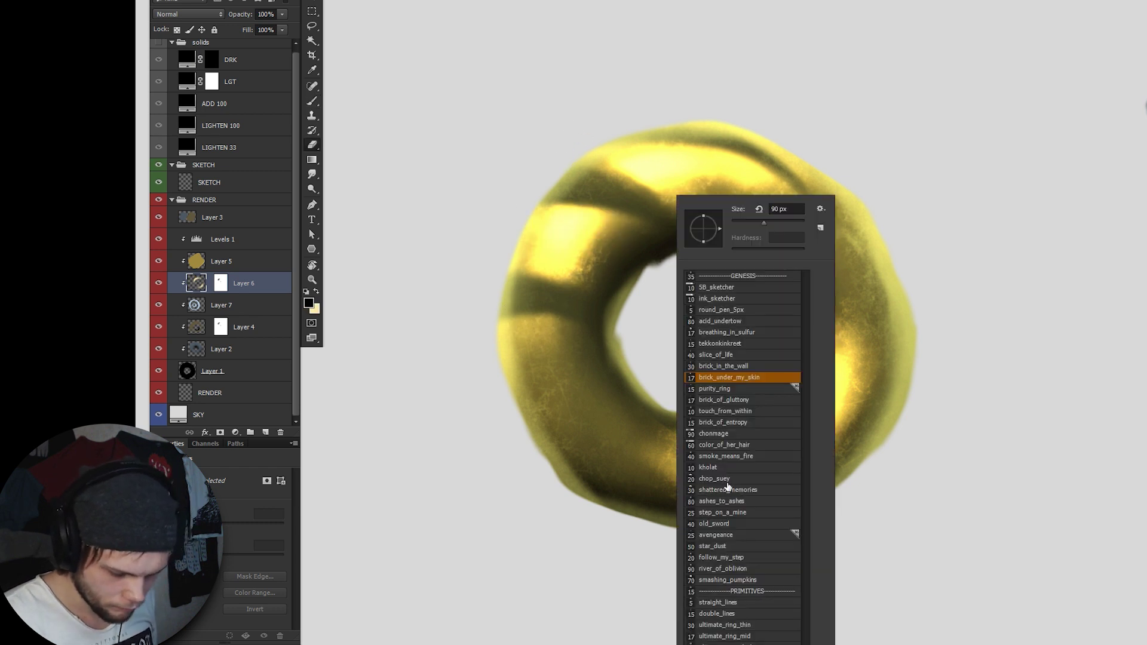
click(726, 521)
click(958, 228)
drag(657, 177, 592, 239)
drag(609, 179, 747, 173)
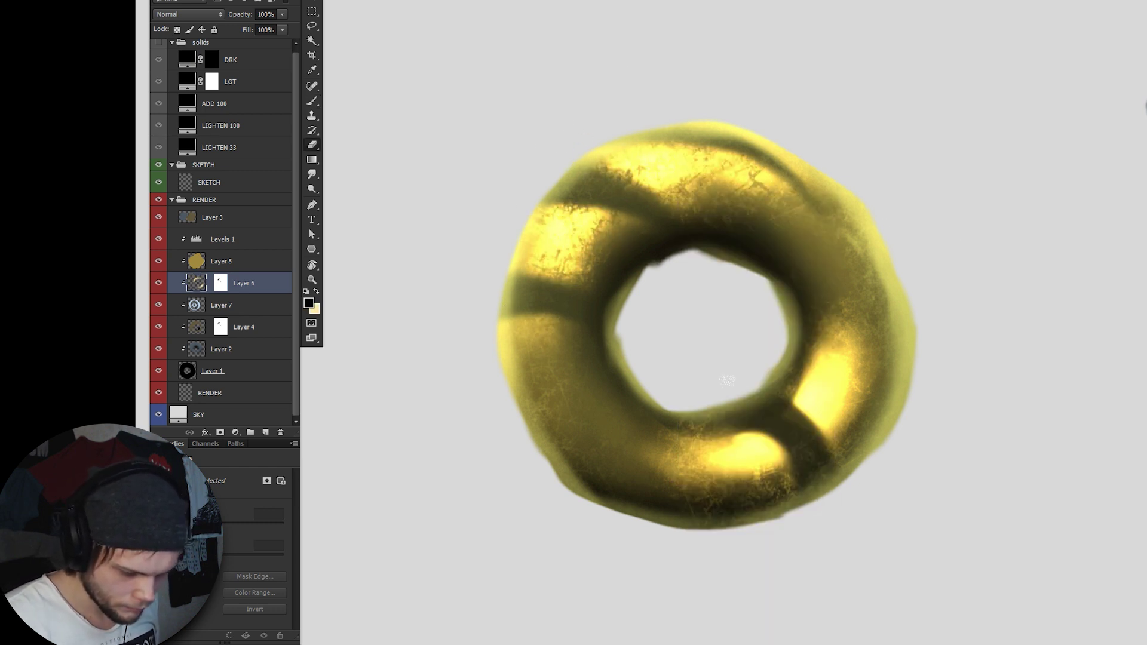
key(ctrl+alt+z)
key(ctrl+alt+z)
key(ctrl+alt+z)
mouse_move(699, 448)
mouse_down()
mouse_move(783, 466)
mouse_move(709, 475)
mouse_up()
drag(828, 335, 855, 419)
key(ctrl+alt+z)
key(ctrl+alt+z)
Step: Erase worn, scratchy texture into the donut's lower and upper highlights on Layer 6
drag(840, 326, 822, 374)
drag(774, 445, 711, 436)
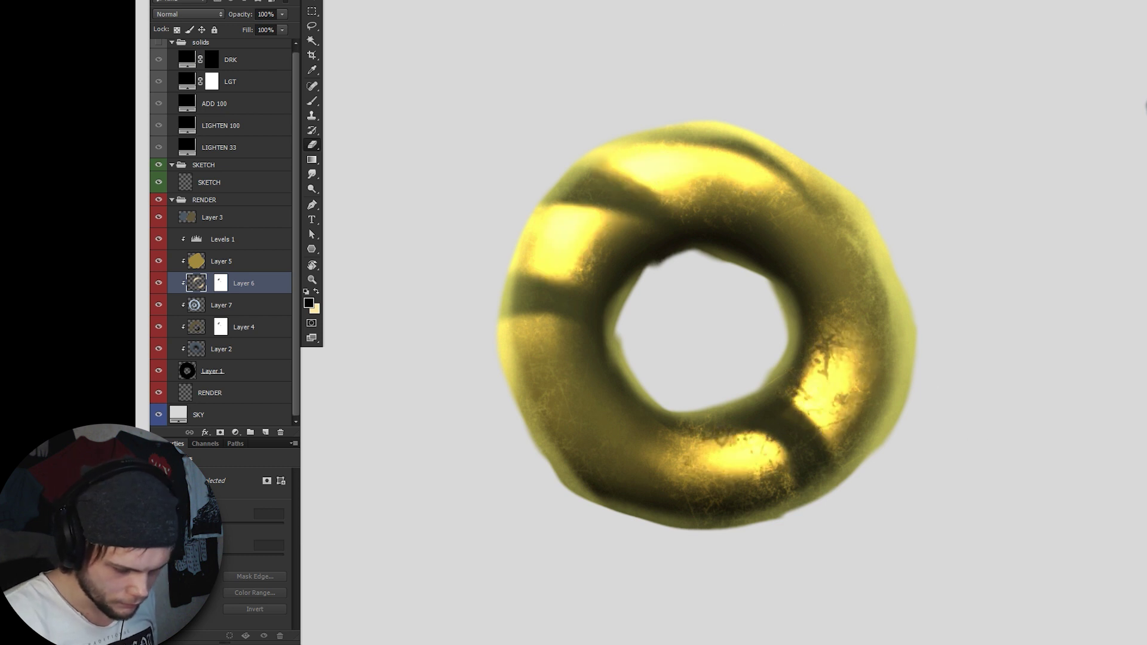
drag(604, 224, 742, 174)
ctrl+alt+click(1037, 359)
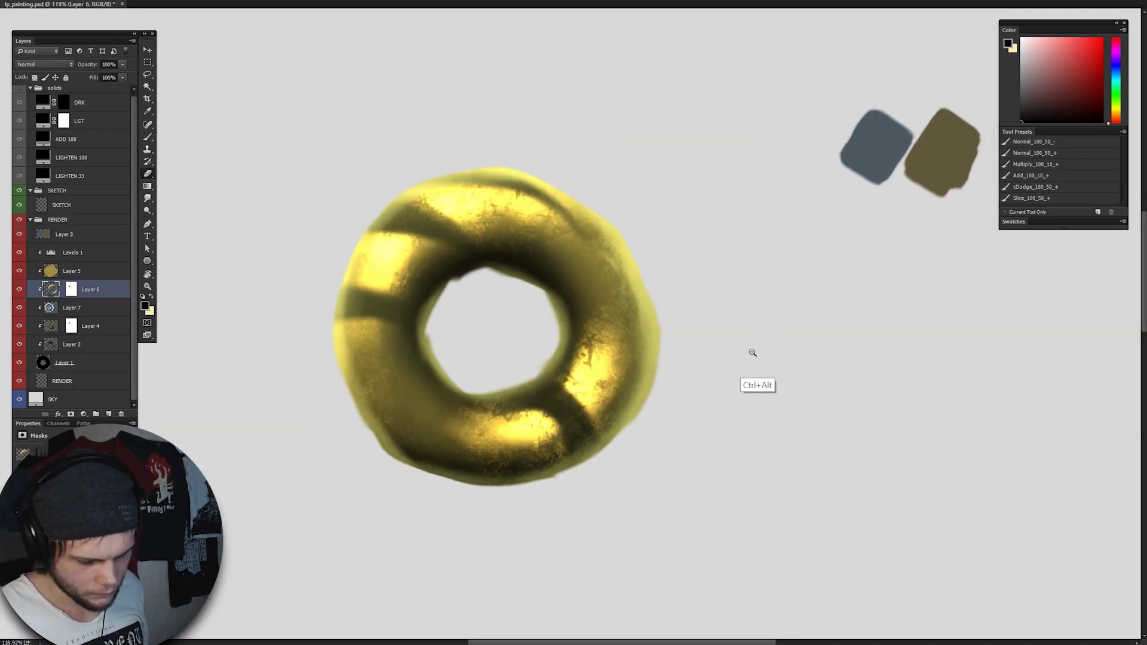
ctrl+alt+click(757, 355)
ctrl+alt+click(758, 358)
drag(814, 327, 754, 289)
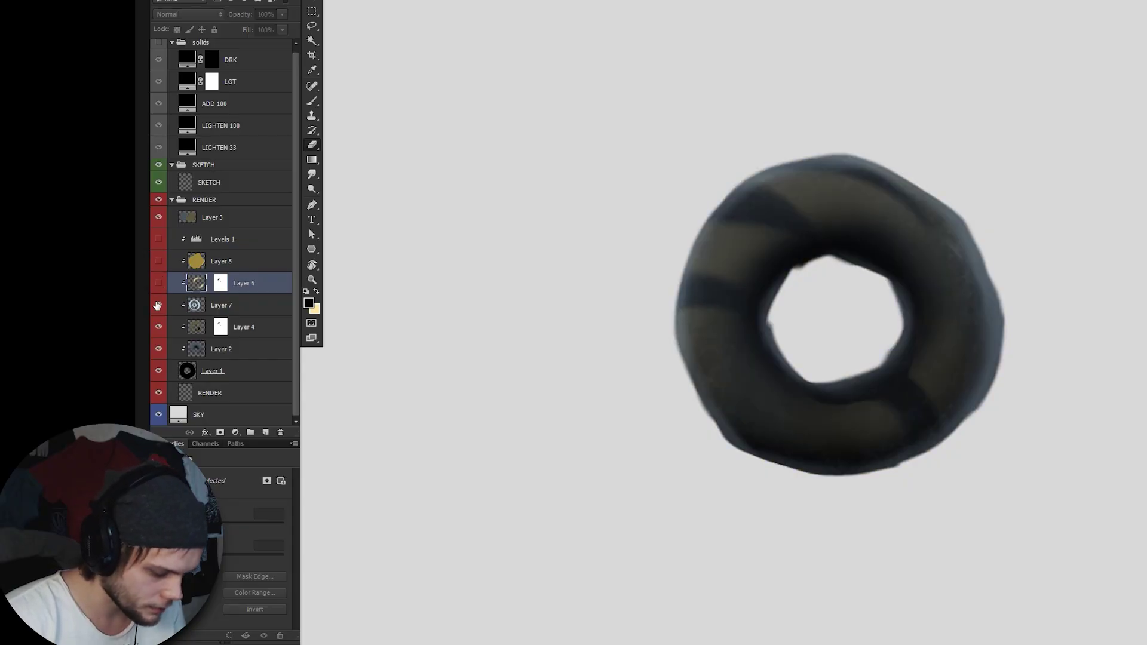
Step: Compare the donut with and without Layer 7, and show highlight Layer 6 and golden Layer 5 again
click(158, 305)
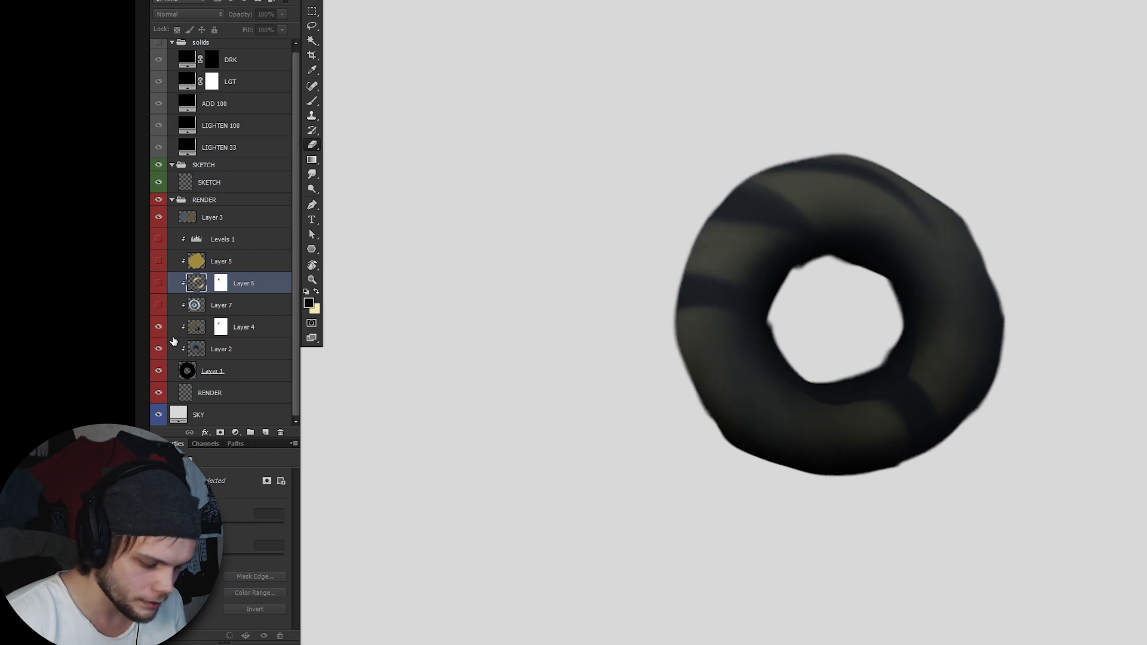
click(159, 284)
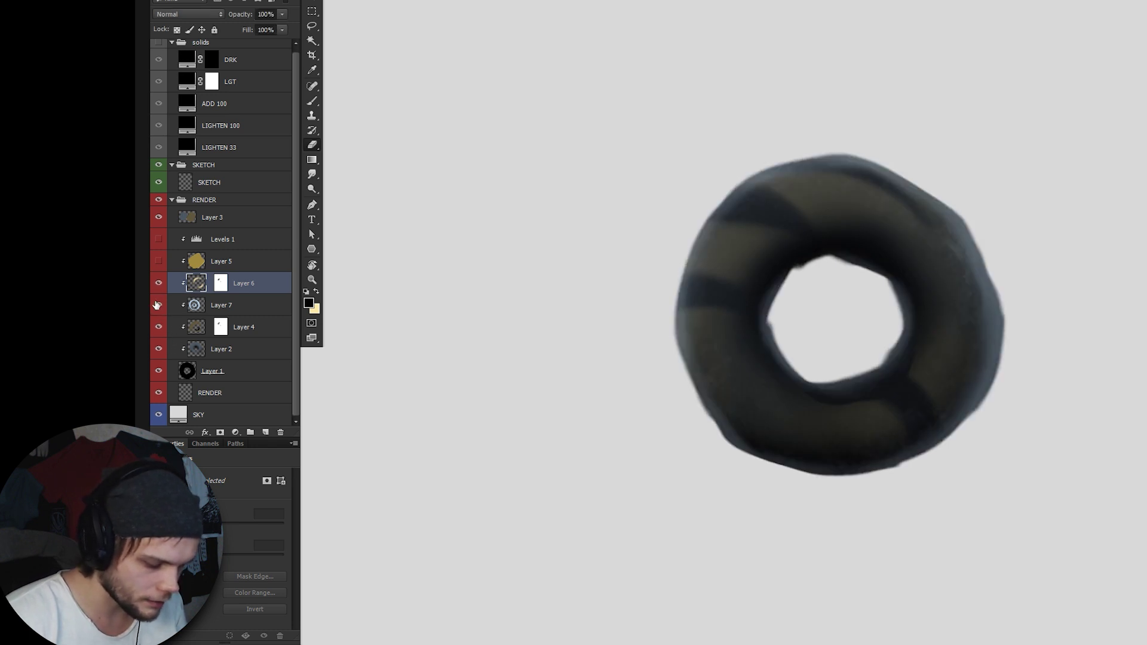
click(159, 305)
click(159, 261)
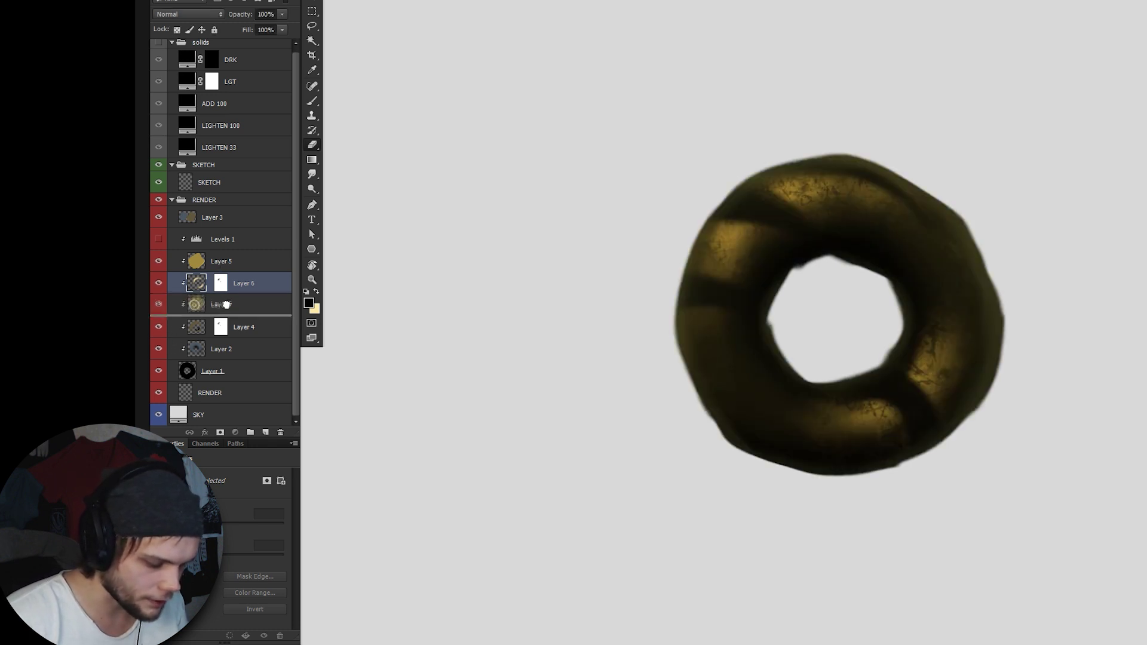
Step: Compare golden Layer 5 beneath and above Layers 6 and 7, leave it above them, and show Levels 1 again
mouse_move(227, 305)
mouse_down()
mouse_move(222, 315)
mouse_move(230, 242)
mouse_move(228, 312)
mouse_up()
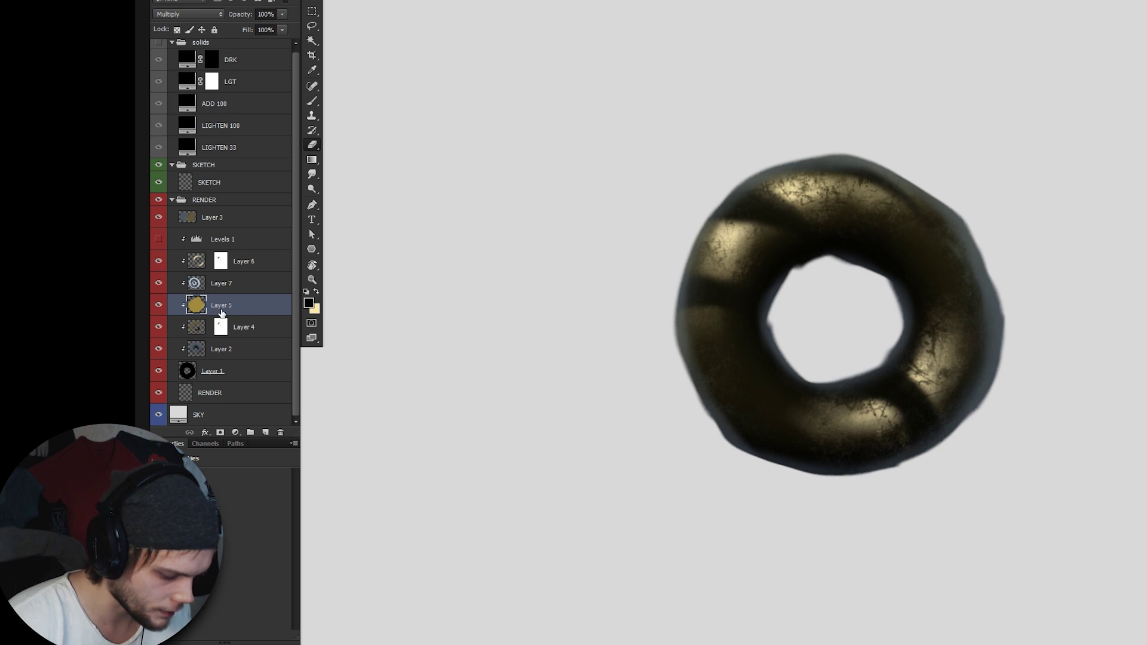
drag(227, 310, 231, 280)
click(159, 240)
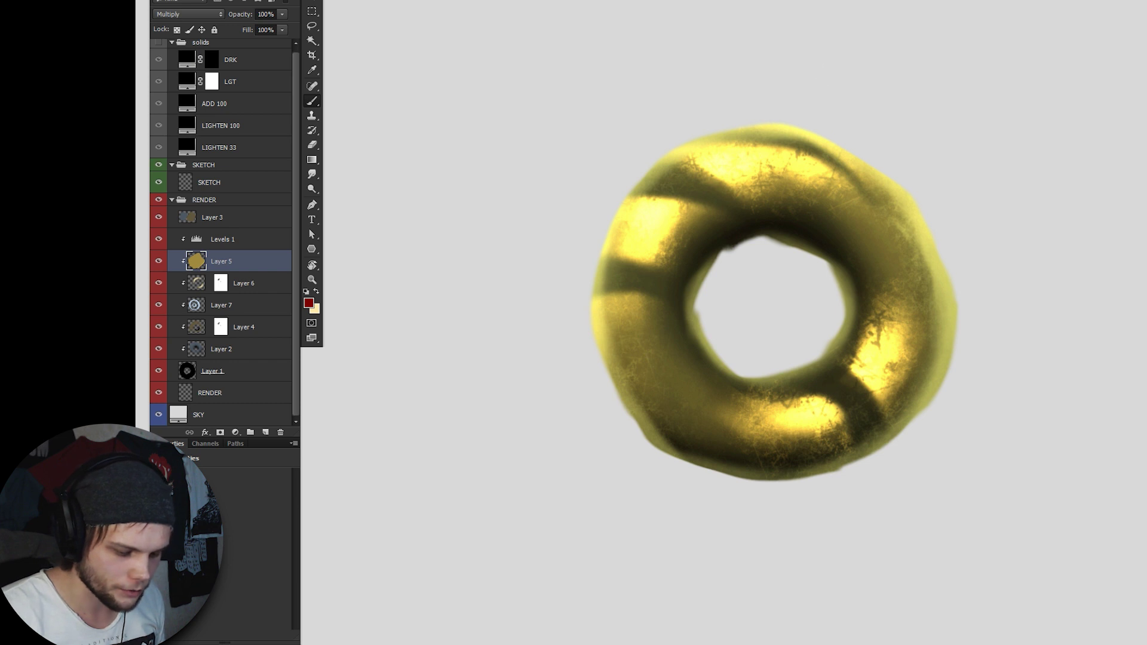
Step: Paint scratchy dark red texture over the donut's right half on Multiply Layer 5 with the old_sword brush at 600 px
mouse_move(685, 67)
mouse_down()
mouse_move(746, 253)
mouse_move(837, 448)
mouse_up()
mouse_move(738, 43)
mouse_down()
mouse_move(885, 335)
mouse_move(848, 436)
mouse_up()
mouse_move(753, 65)
mouse_down()
mouse_move(785, 250)
mouse_move(817, 163)
mouse_up()
Step: Switch to a splatter brush preset and spread dark red spatter across the donut's top and right side on Layer 5
right_click(897, 202)
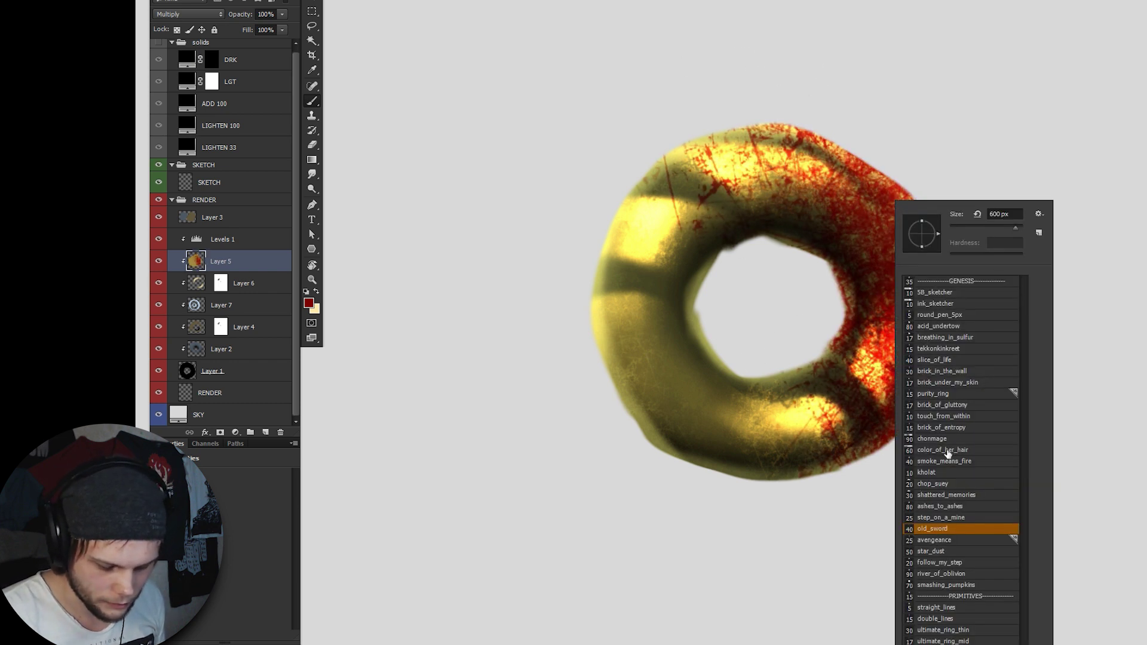
double_click(944, 475)
click(828, 310)
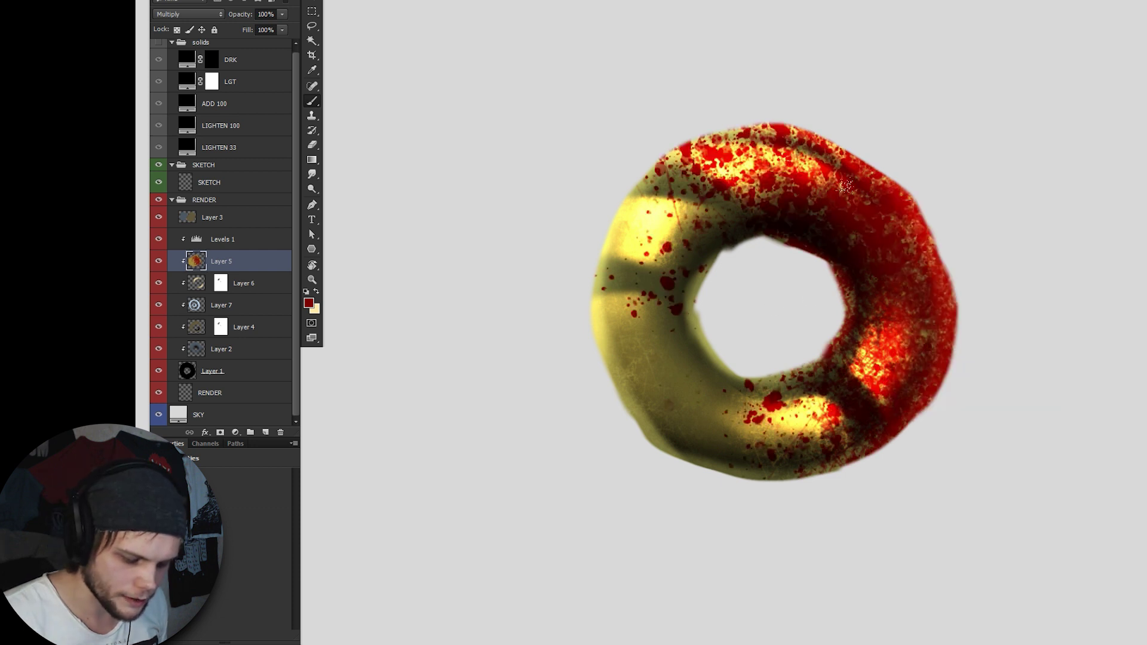
drag(859, 178, 785, 132)
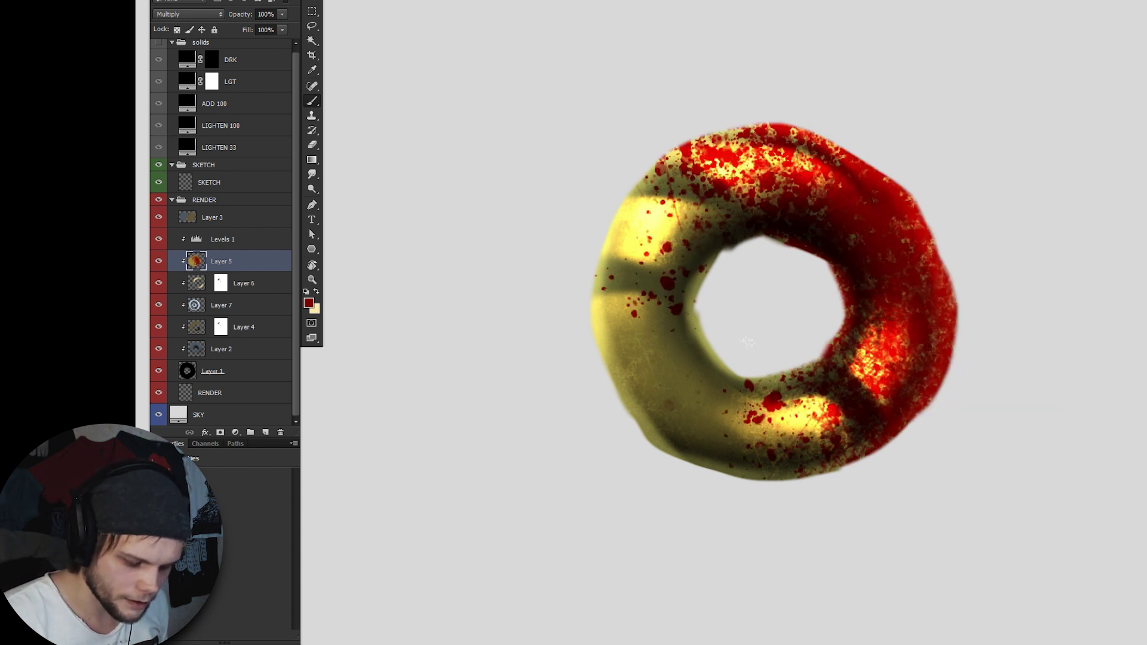
Step: Draw a dark red circled letter A on the donut's plain gold lower-left area on Layer 5
key(ctrl+minus)
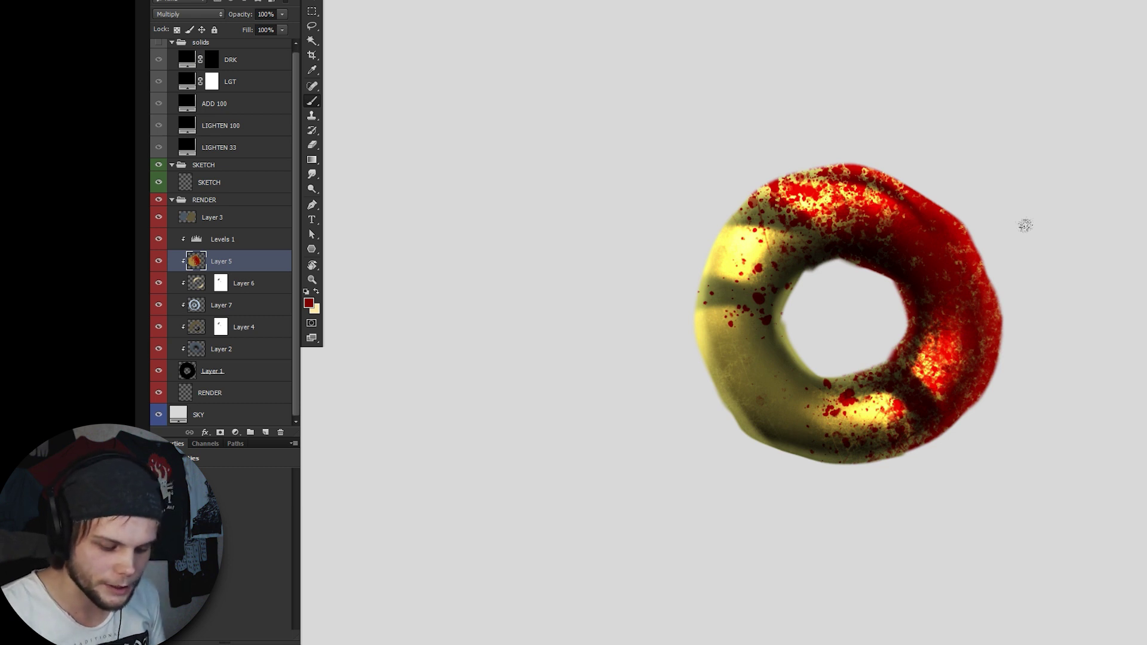
key(ctrl+plus)
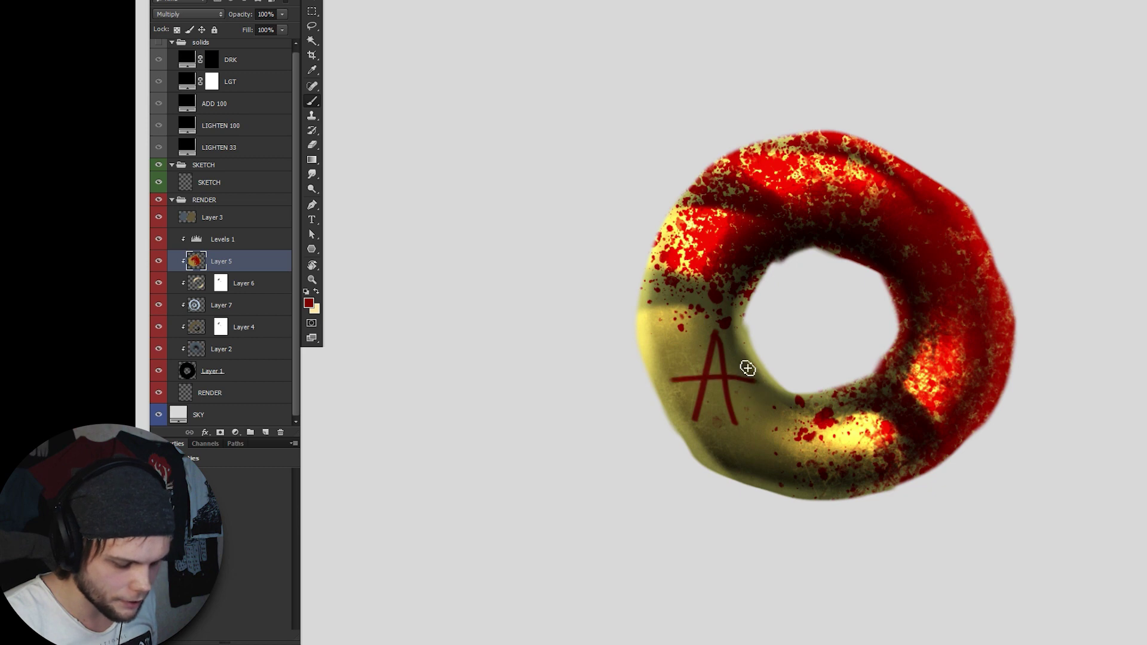
mouse_move(748, 368)
mouse_down()
mouse_move(753, 411)
mouse_move(727, 404)
mouse_up()
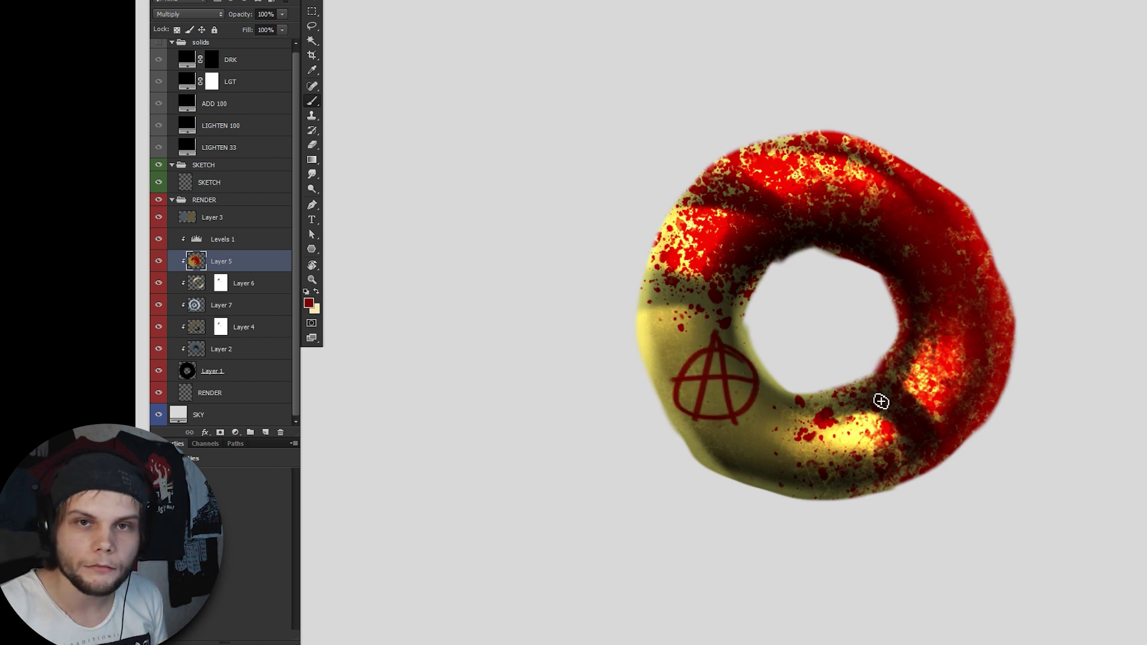